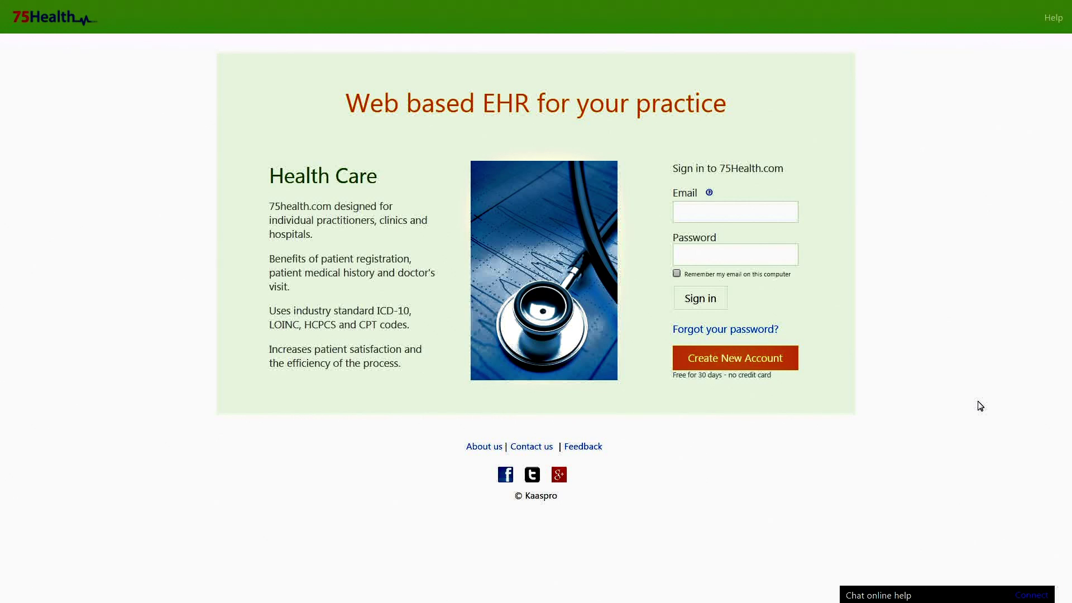
Step: Sign in to 75Health with the account e-mail and password
left_click(763, 211)
type("demo@g.com")
left_click(729, 255)
type("123")
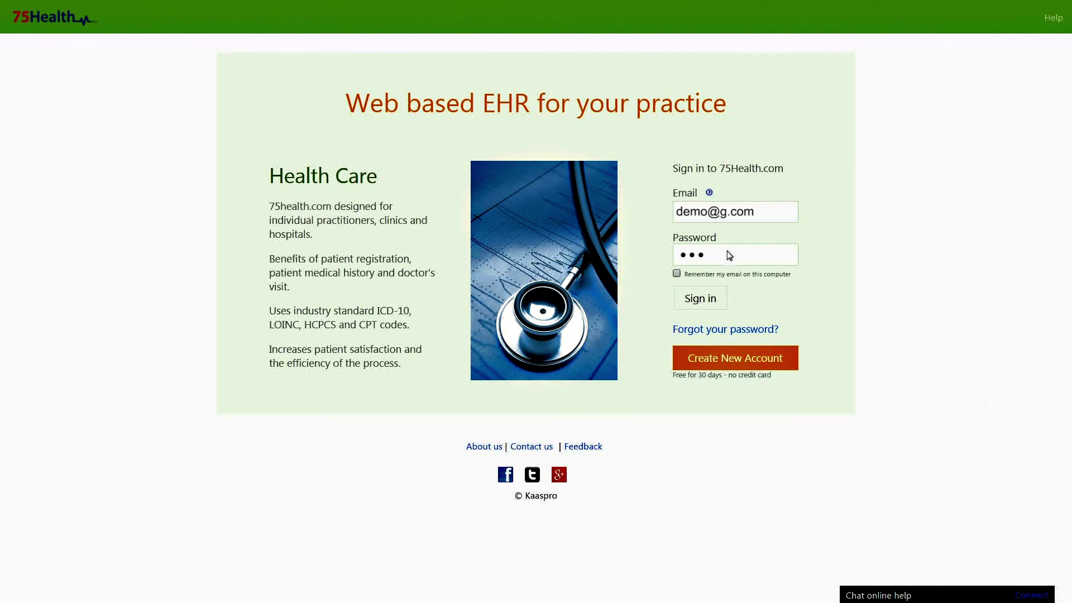
key("Return")
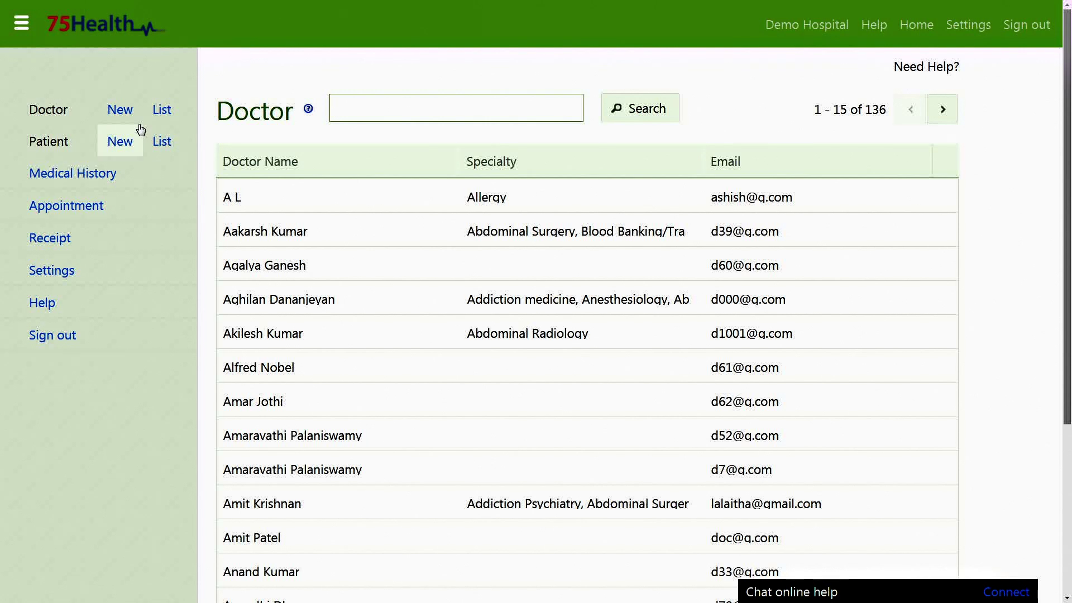
Step: Search the Doctor List by surname and open the matching doctor's account
left_click(161, 113)
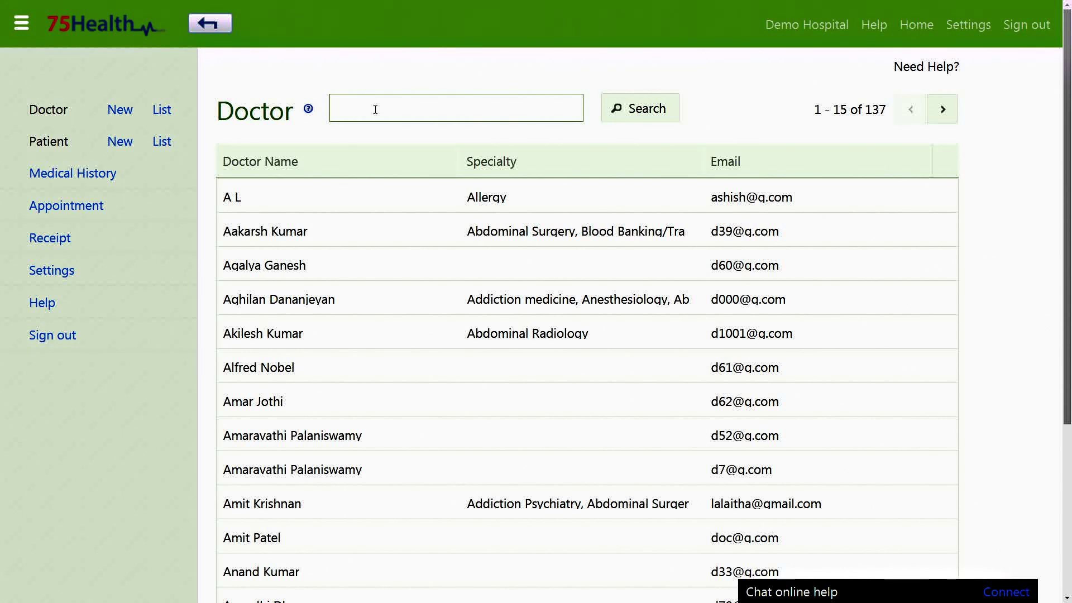
type("kumar")
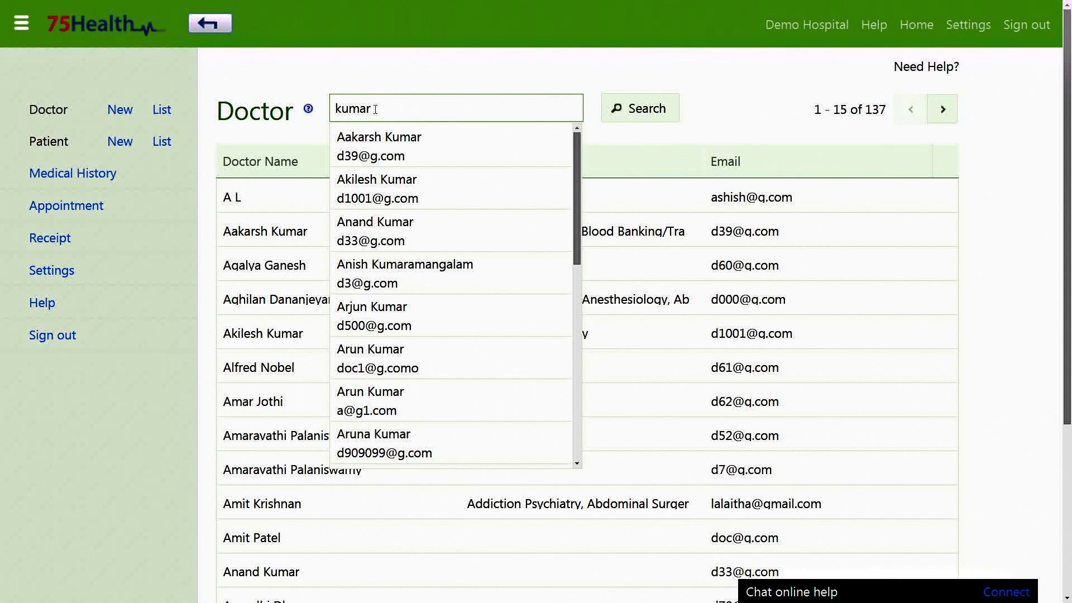
left_click_drag(576, 170, 573, 317)
left_click(422, 237)
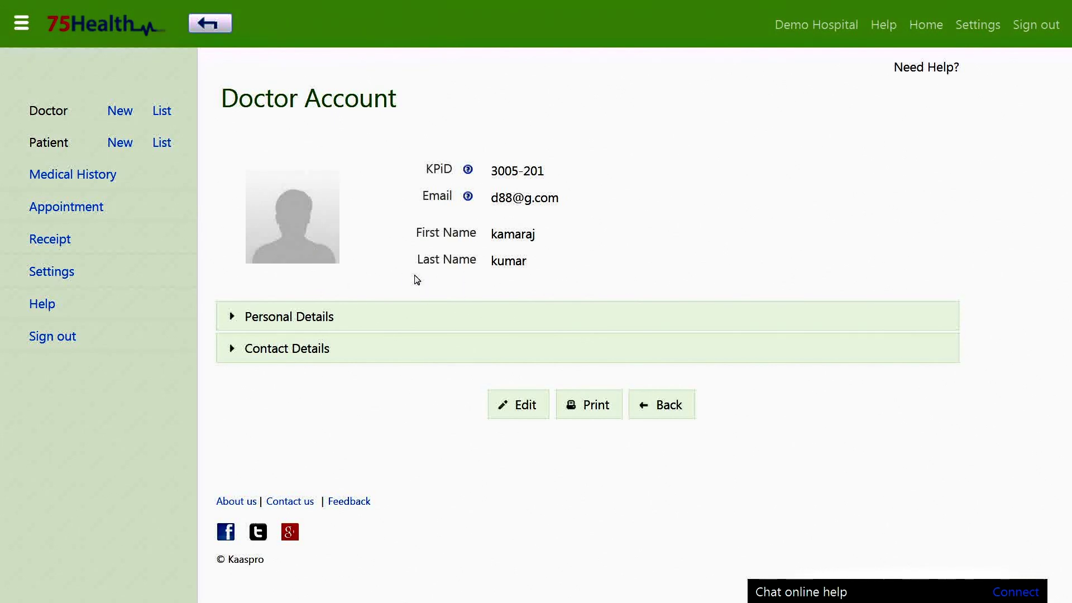
Step: Edit the doctor's profile: gender Male, education MD, specialties Anesthesiology and Allergy
left_click(469, 321)
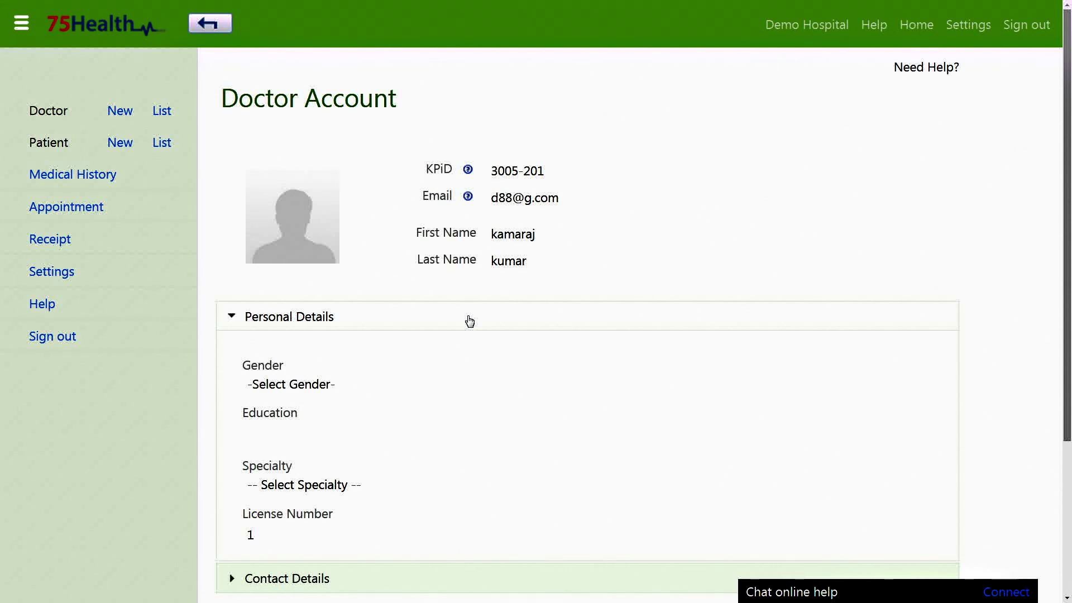
scroll(470, 319, "down", 4)
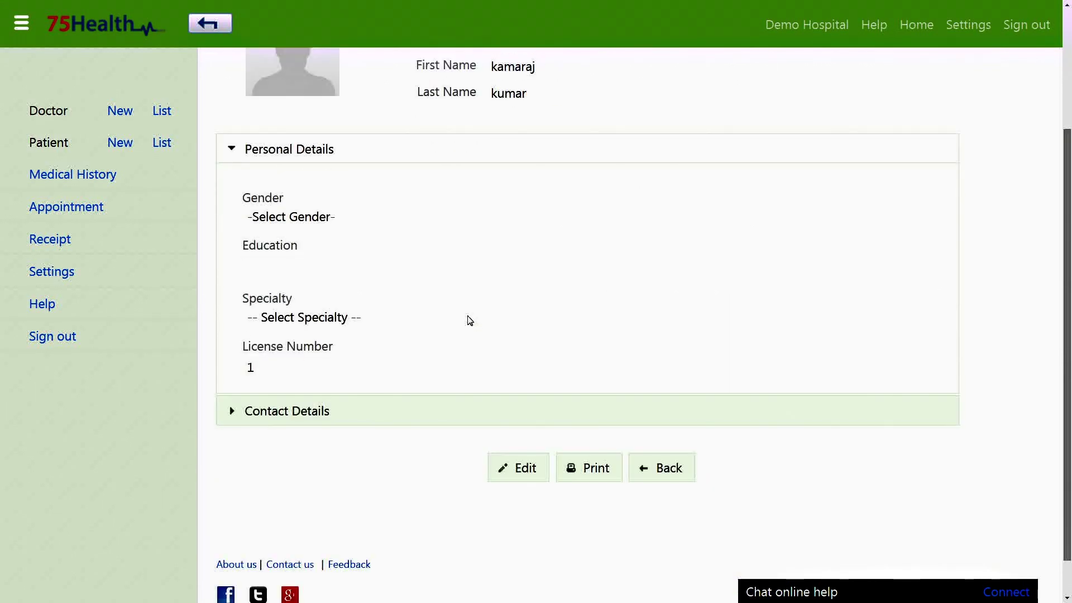
left_click(511, 440)
left_click(378, 290)
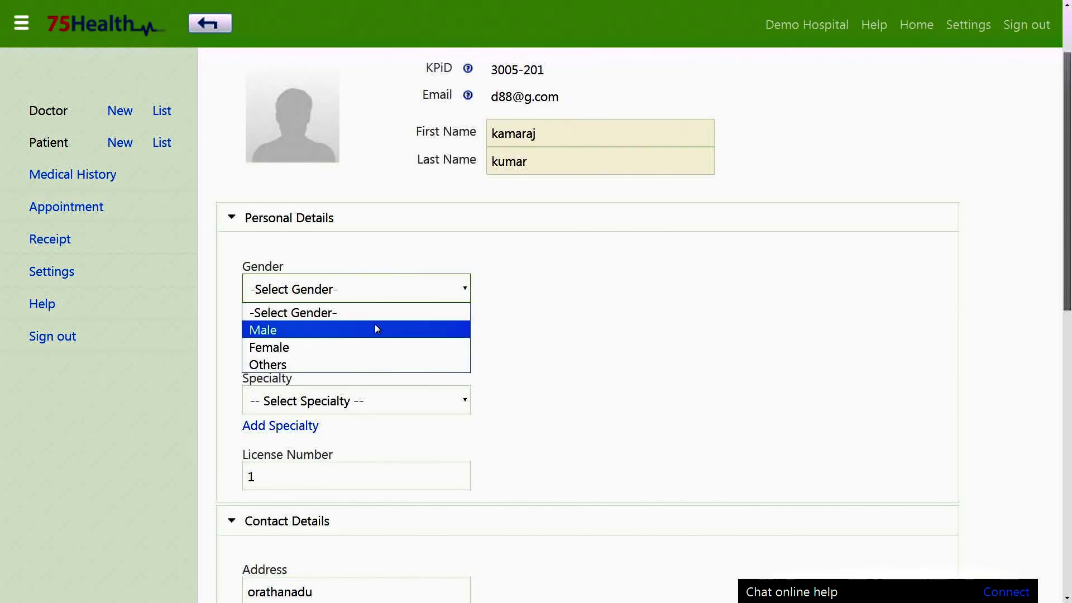
left_click(445, 330)
left_click(393, 348)
type("MD")
left_click(390, 404)
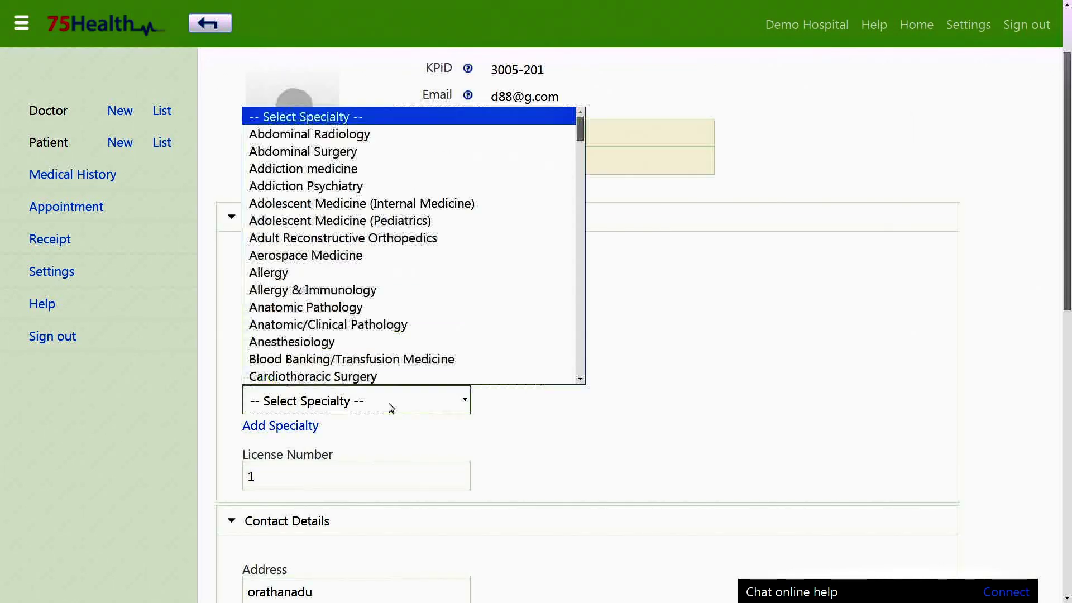
left_click(391, 357)
left_click(280, 426)
left_click(322, 432)
left_click(316, 305)
Step: Set License Number 23, fill the second address line, choose country India, and save
left_click(346, 508)
type("23")
scroll(625, 333, "down", 7)
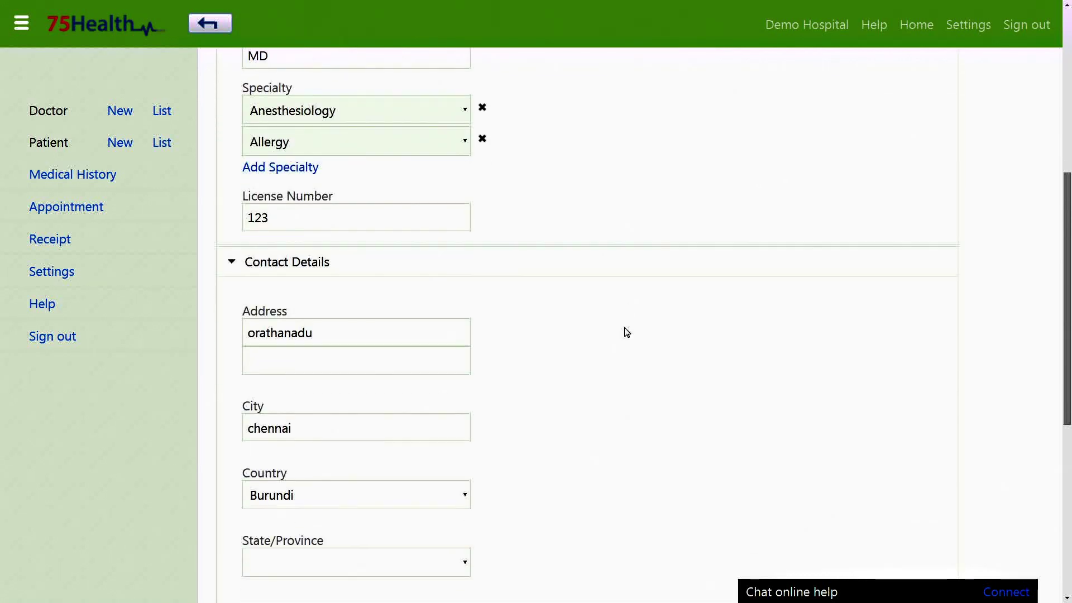
left_click(383, 242)
type("T Nagar")
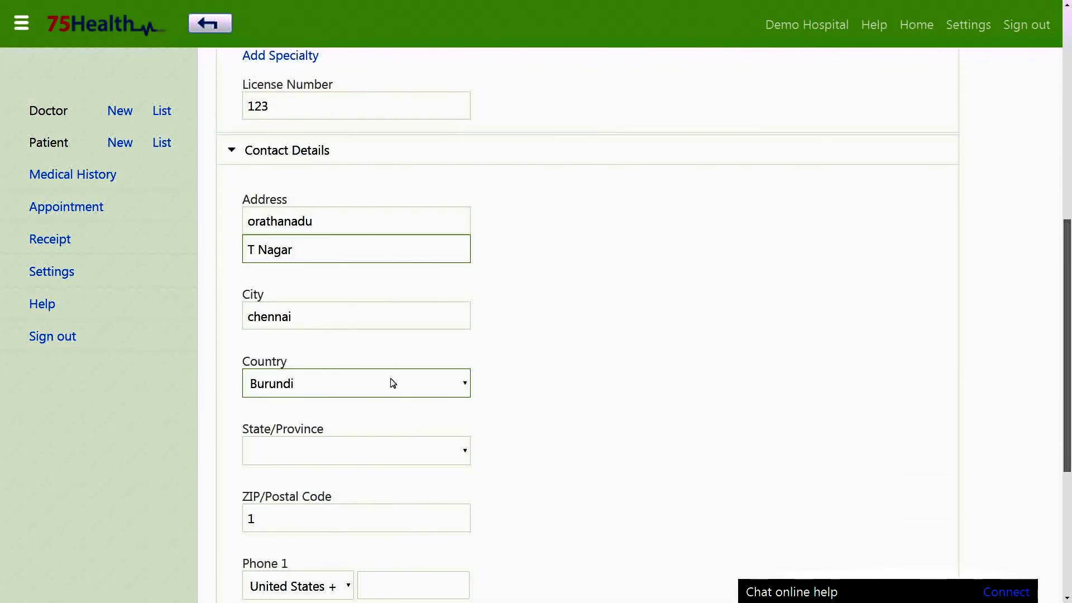
left_click(393, 382)
key("i")
key("n")
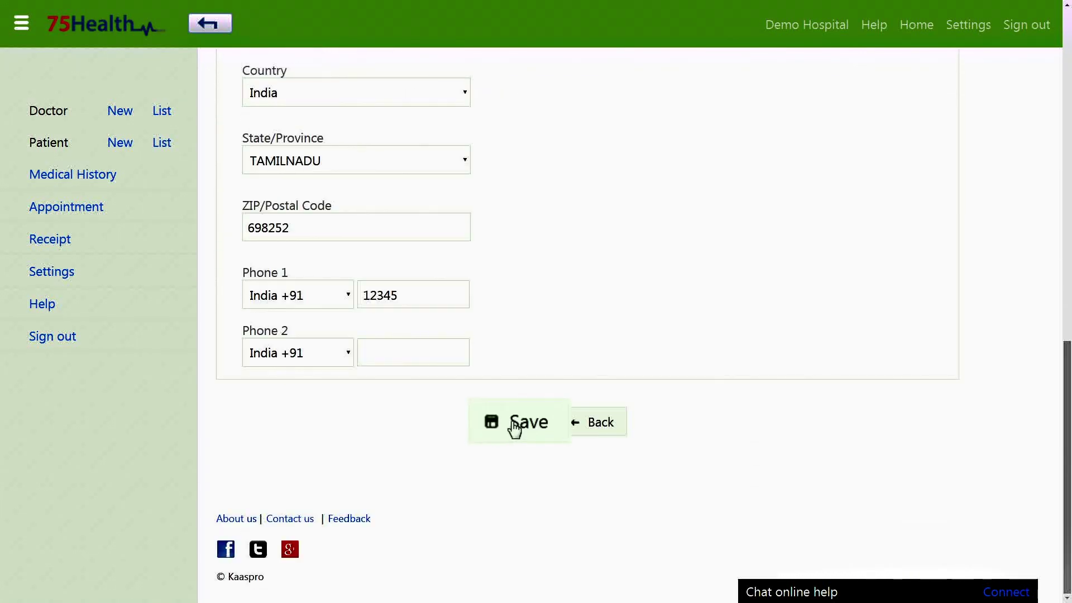
left_click(517, 426)
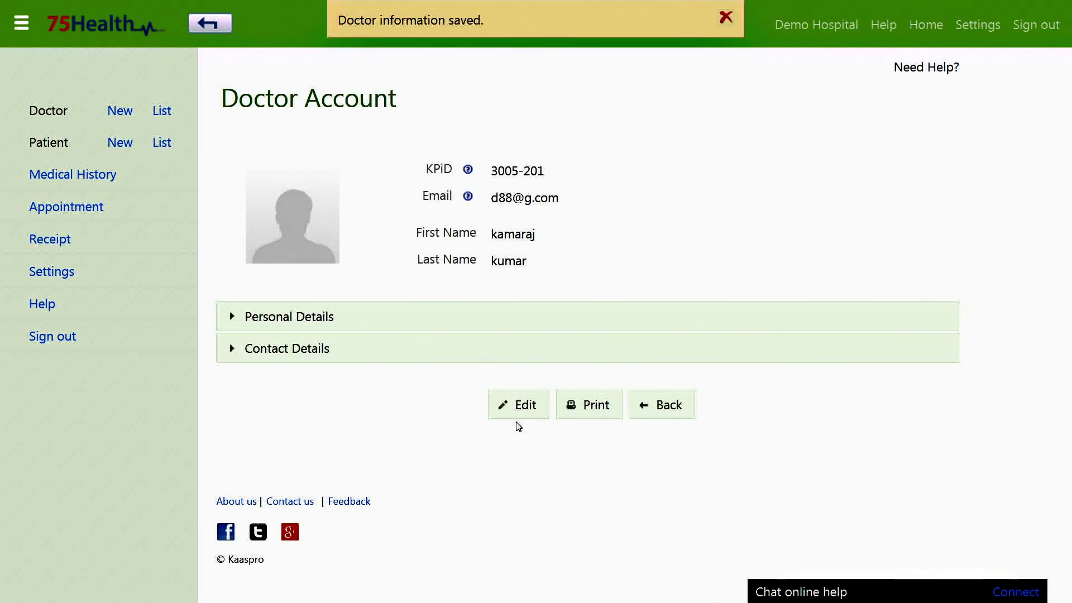
Step: Create a new doctor account with an e-mail, first name and last name
left_click(127, 123)
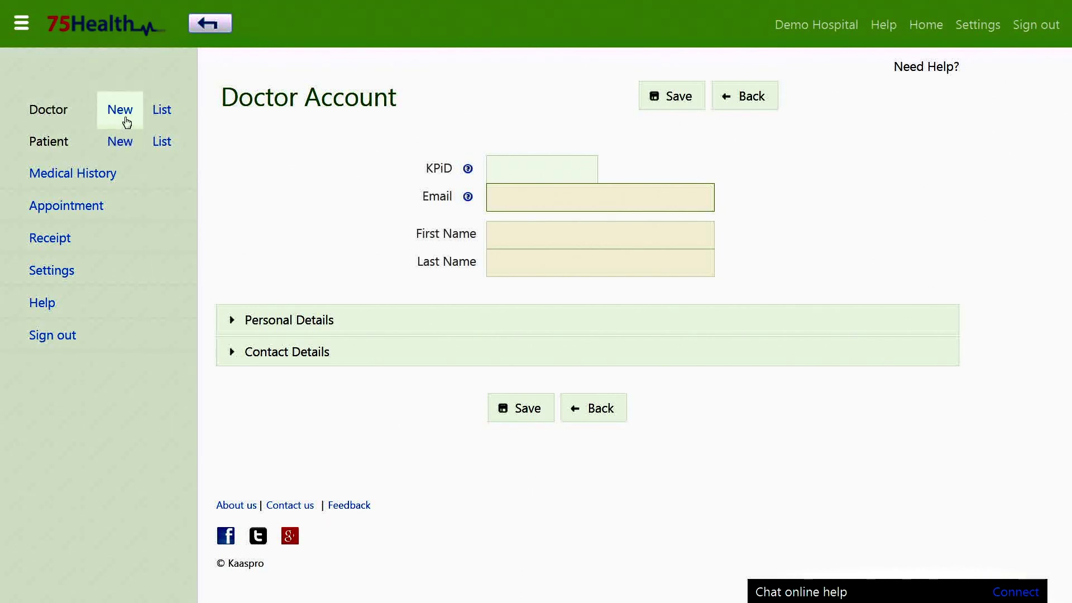
type("demodoctor")
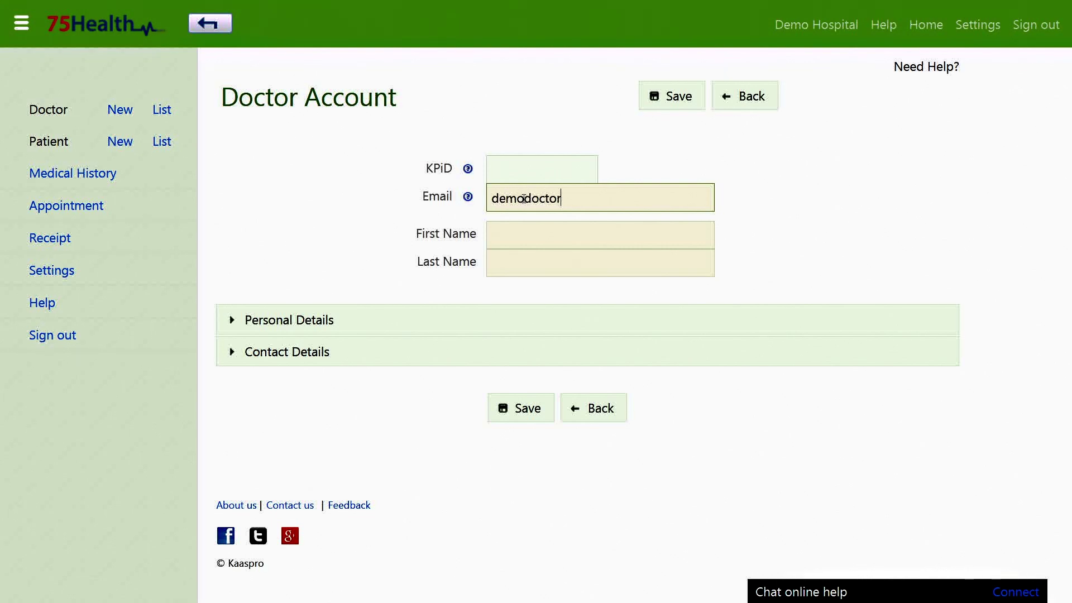
type("1@g.com")
key("Tab")
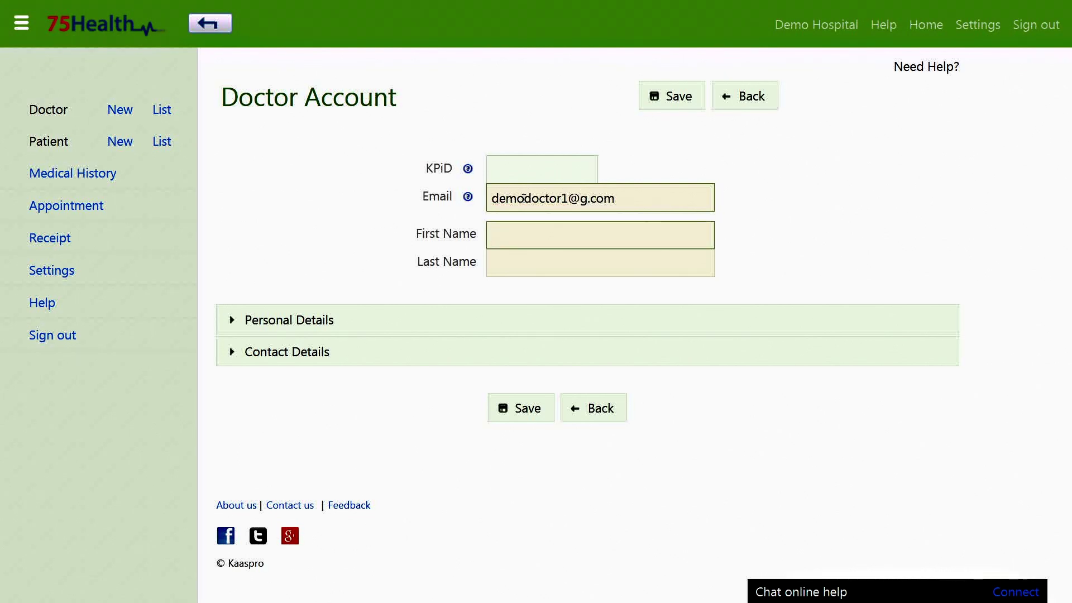
type("Demo")
key("Tab")
type("Doctor 1")
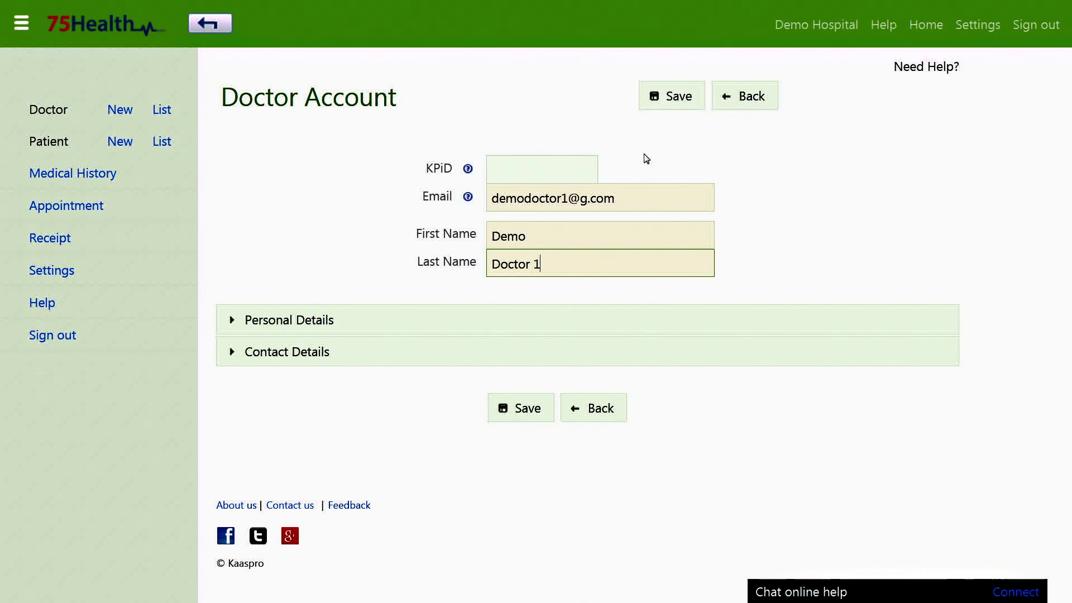
left_click(522, 425)
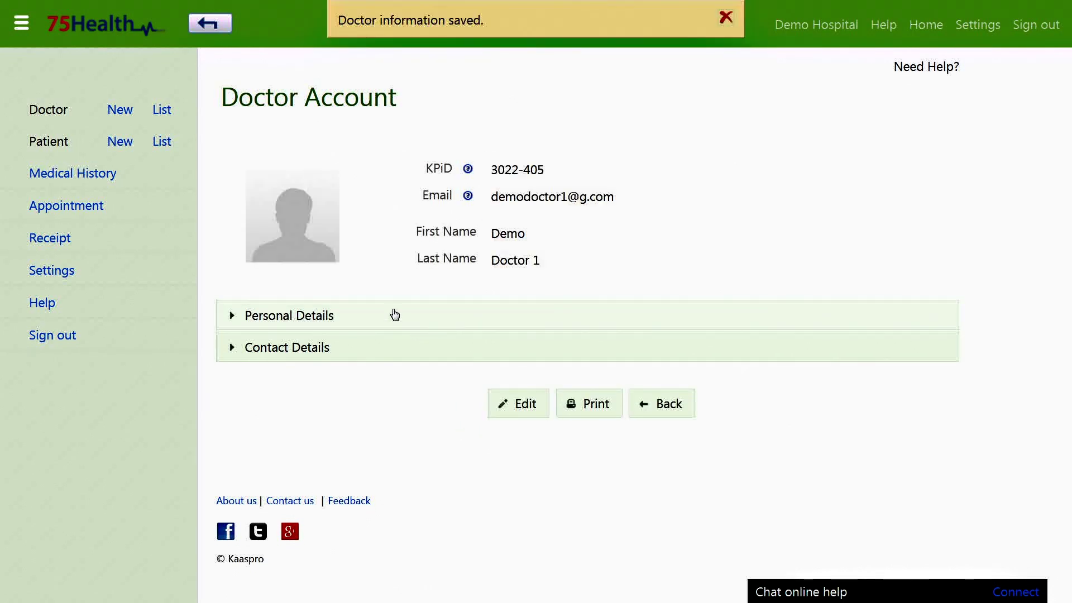
Step: Add gender, MBBS education and a phone number to the new doctor and save
mouse_move(307, 251)
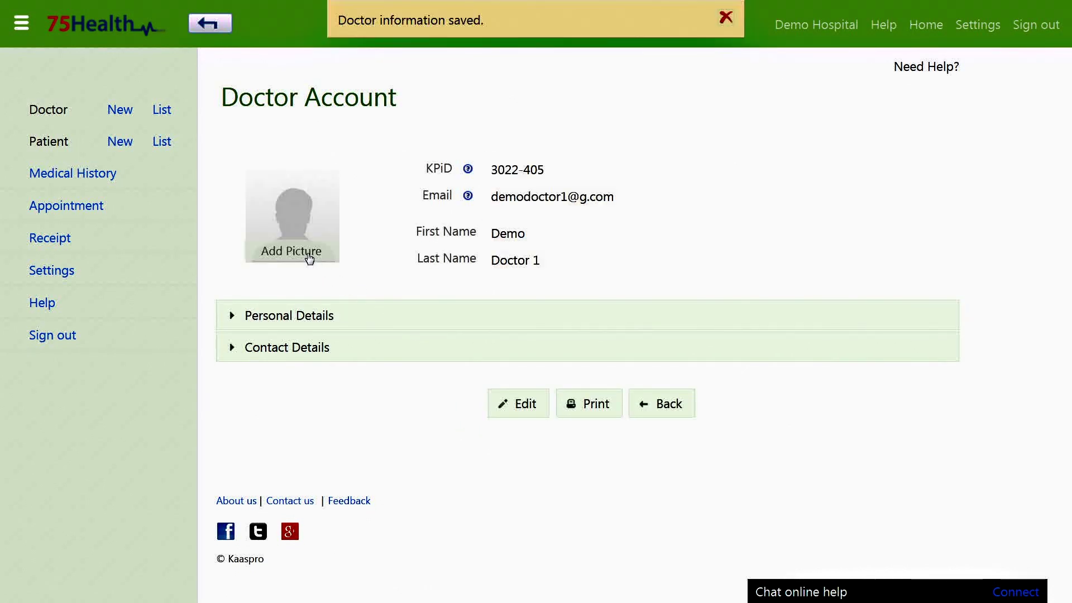
left_click(497, 320)
scroll(500, 321, "down", 4)
left_click(513, 424)
left_click(373, 391)
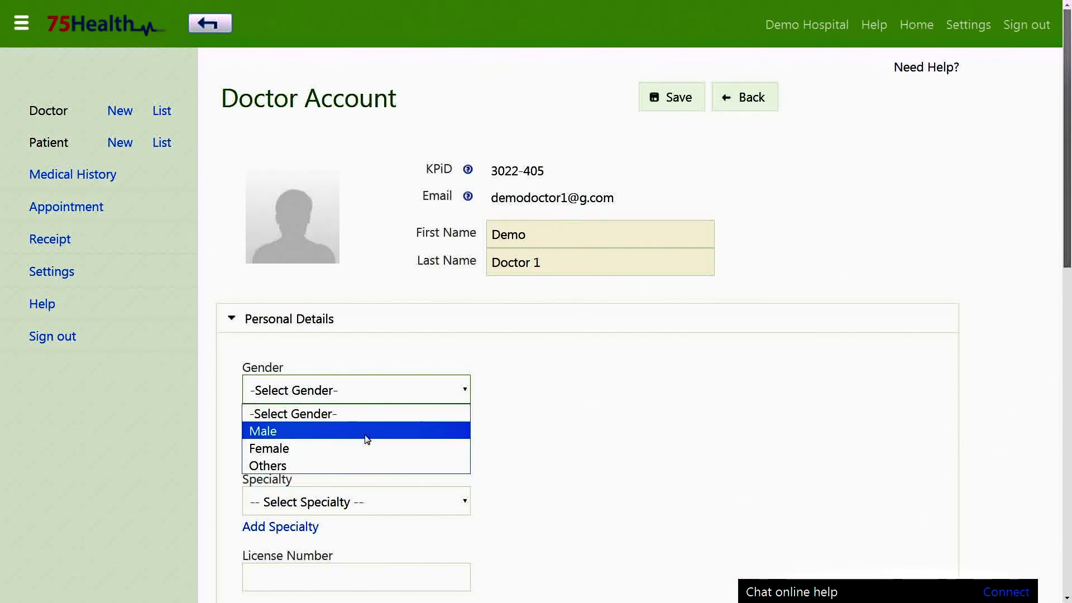
left_click(438, 445)
left_click(438, 444)
type("MBBS")
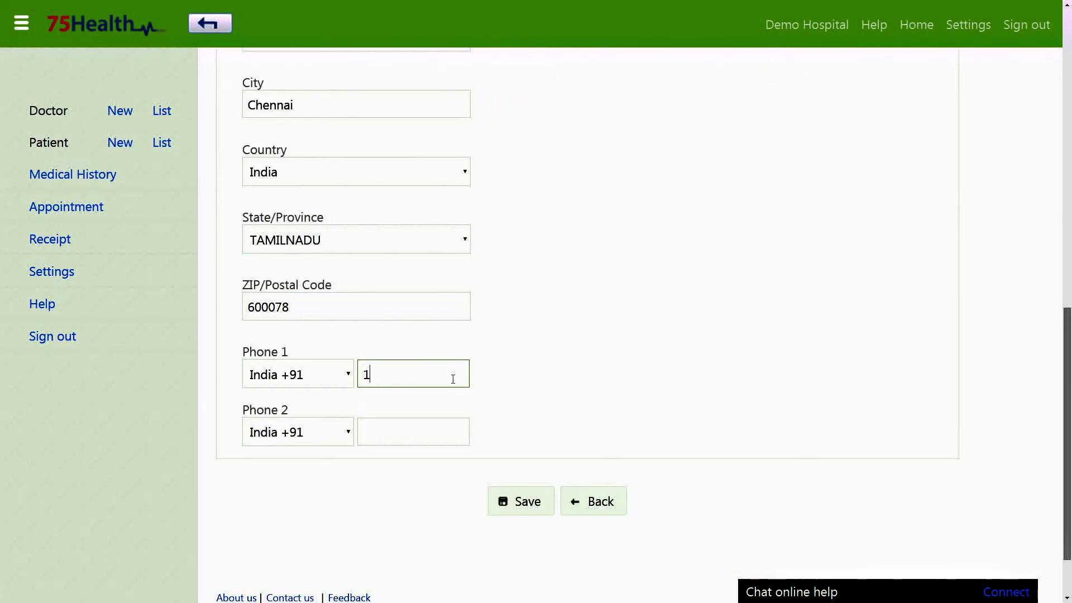
type("23456")
scroll(453, 379, "down", 2)
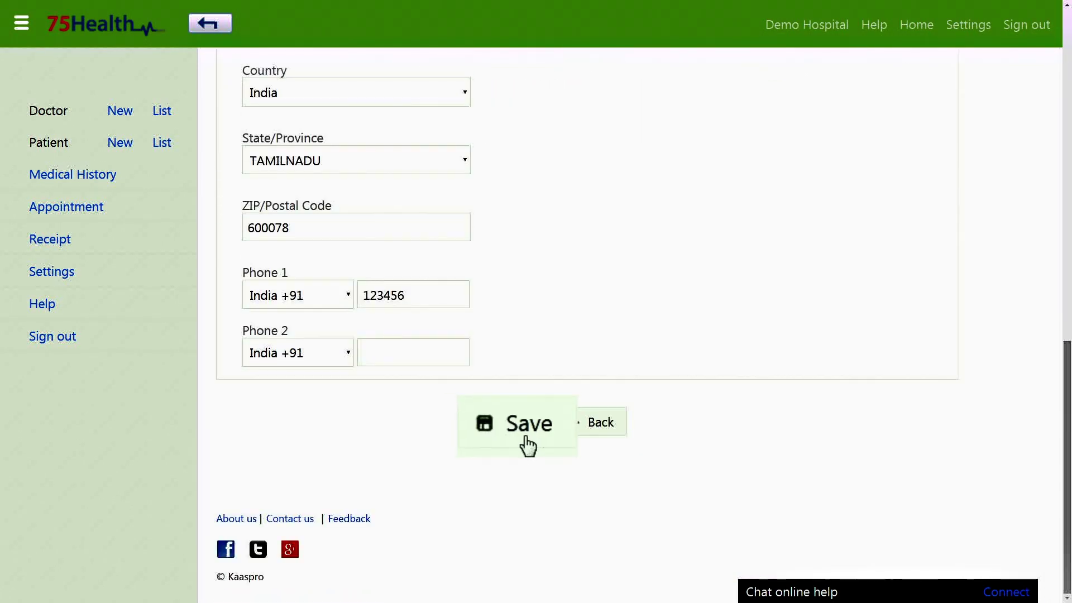
left_click(501, 446)
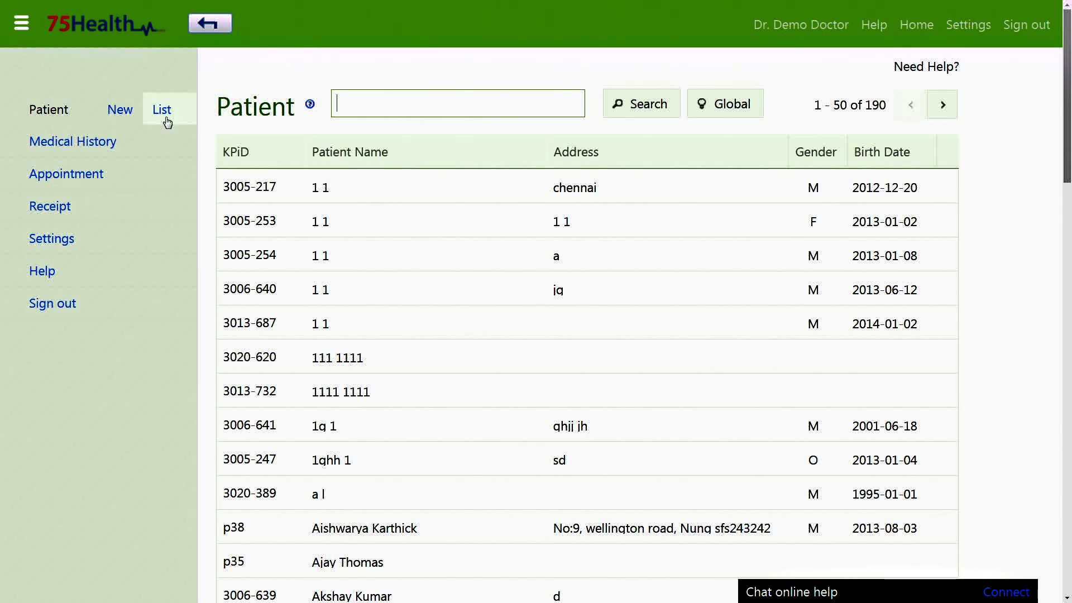
Step: Search the patient list by KPiD and open the matching patient's account
left_click(358, 104)
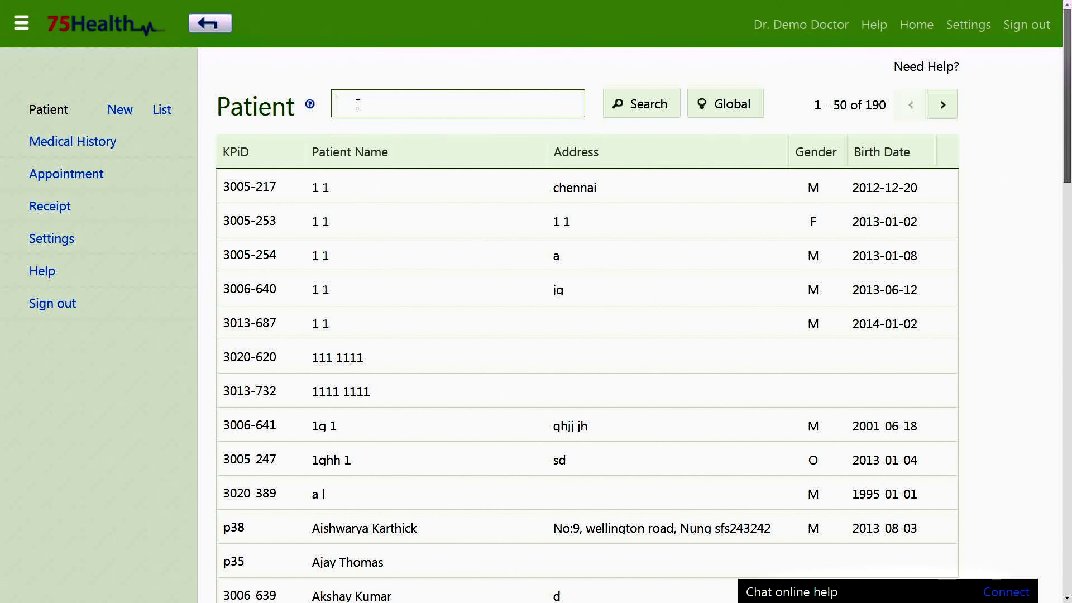
type("3006")
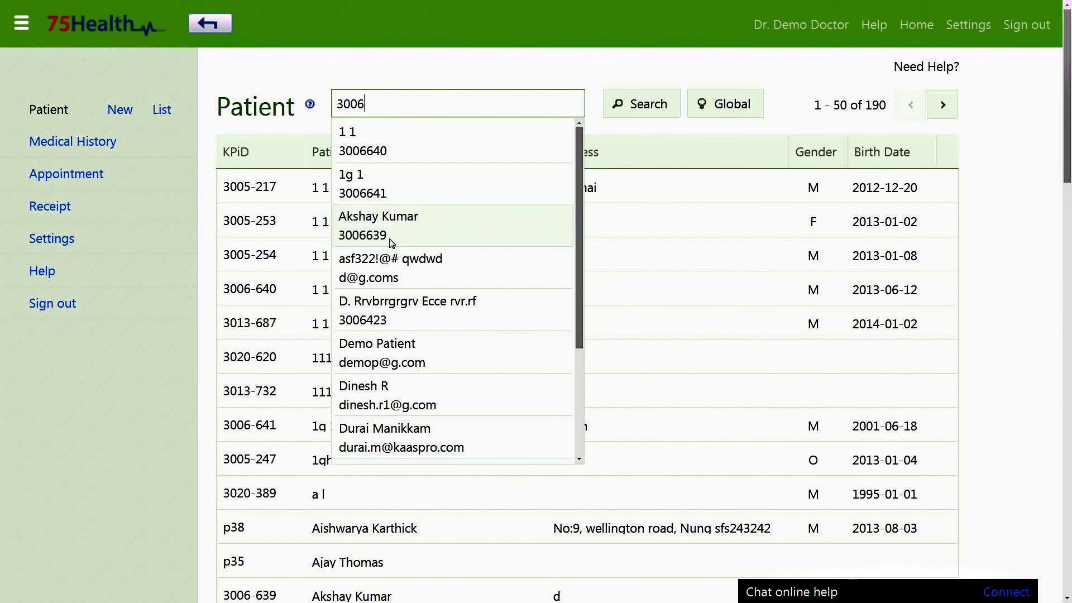
scroll(573, 319, "down", 2)
scroll(481, 366, "down", 3)
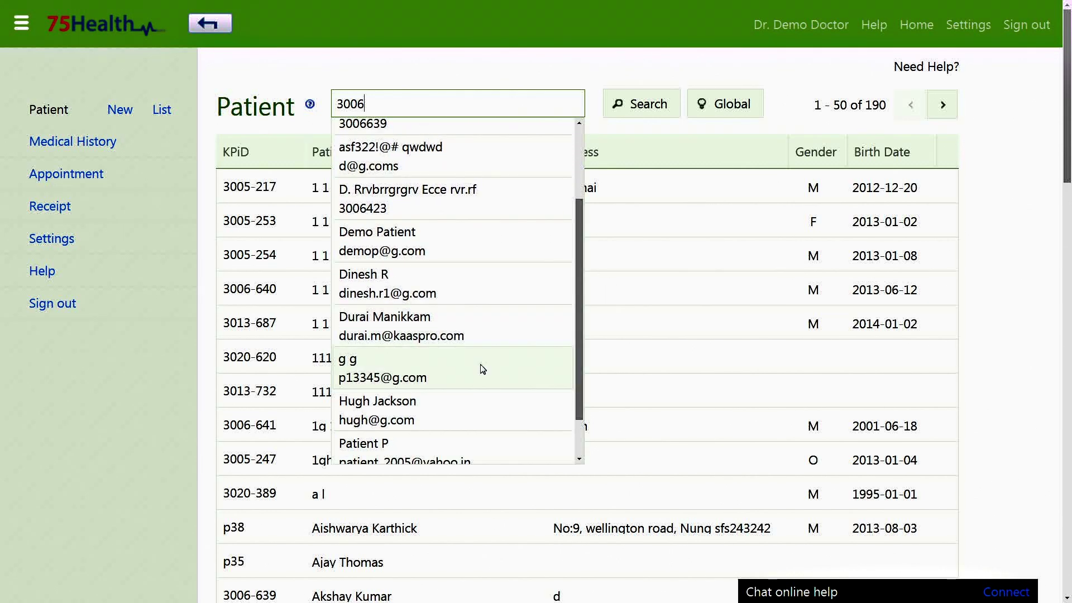
left_click(445, 438)
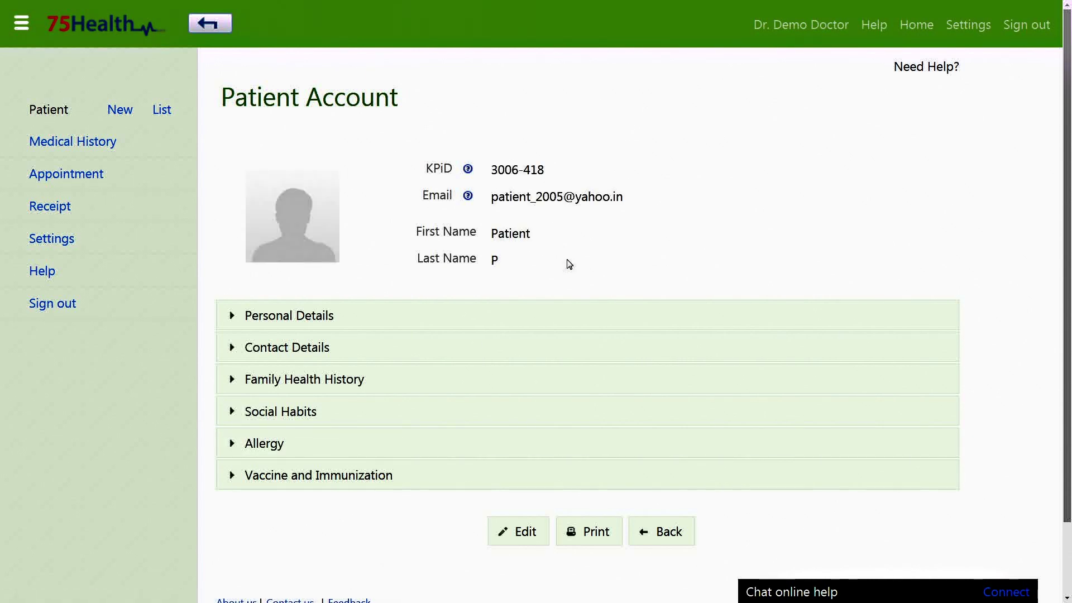
Step: Put the patient in edit mode and set the birth date to 2000-06-01
left_click(529, 531)
left_click(409, 327)
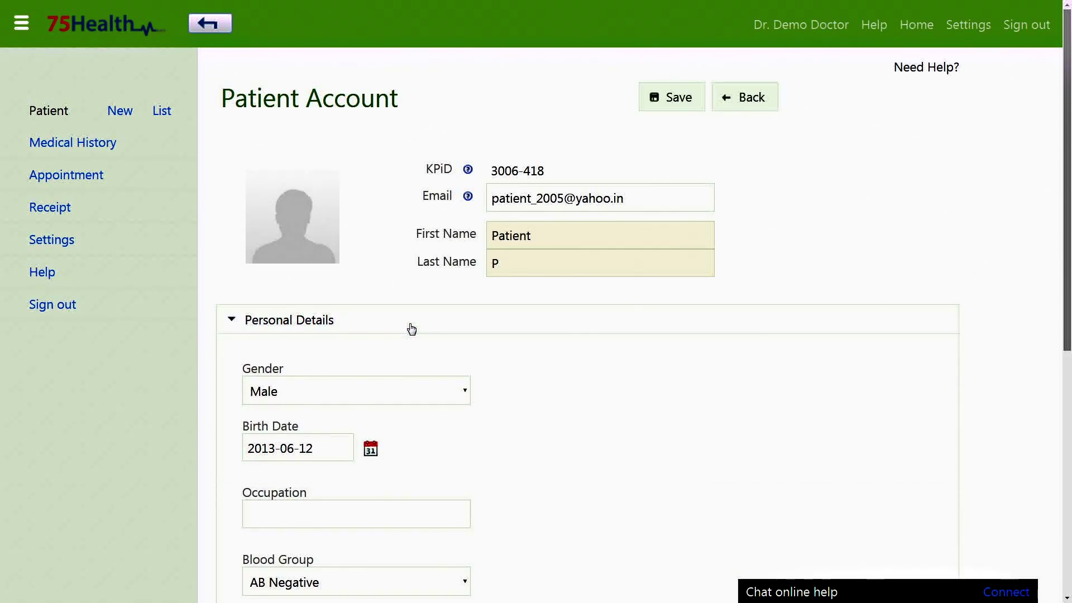
left_click(378, 395)
left_click(342, 436)
left_click(339, 447)
left_click(363, 248)
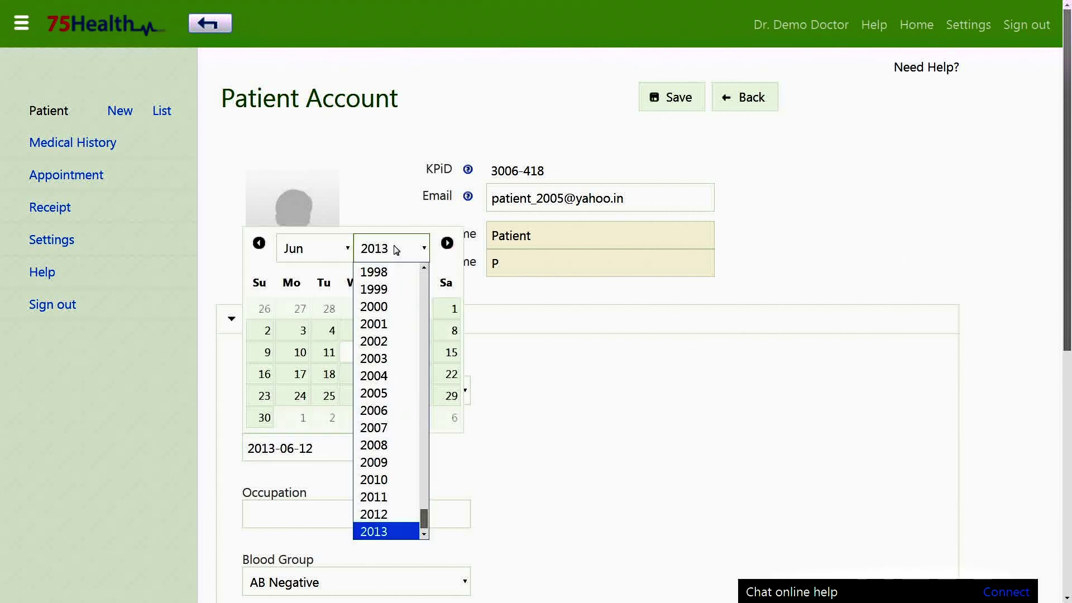
left_click(373, 306)
left_click(399, 308)
Step: Update the patient's Phone 1 contact number and save the record
scroll(359, 337, "down", 6)
left_click(359, 337)
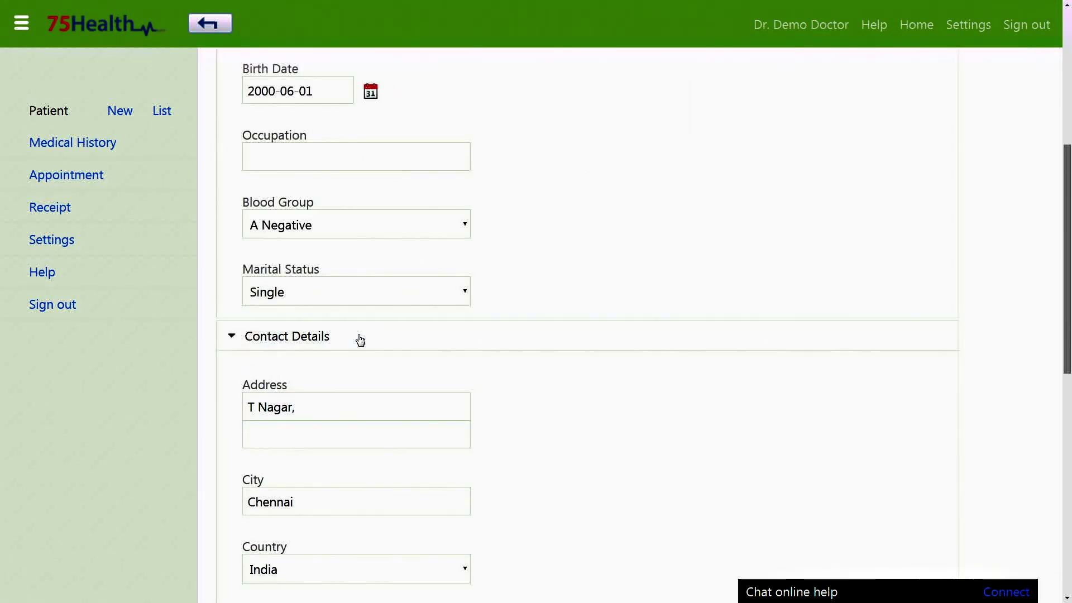
scroll(370, 357, "down", 1)
scroll(369, 357, "down", 7)
left_click(446, 391)
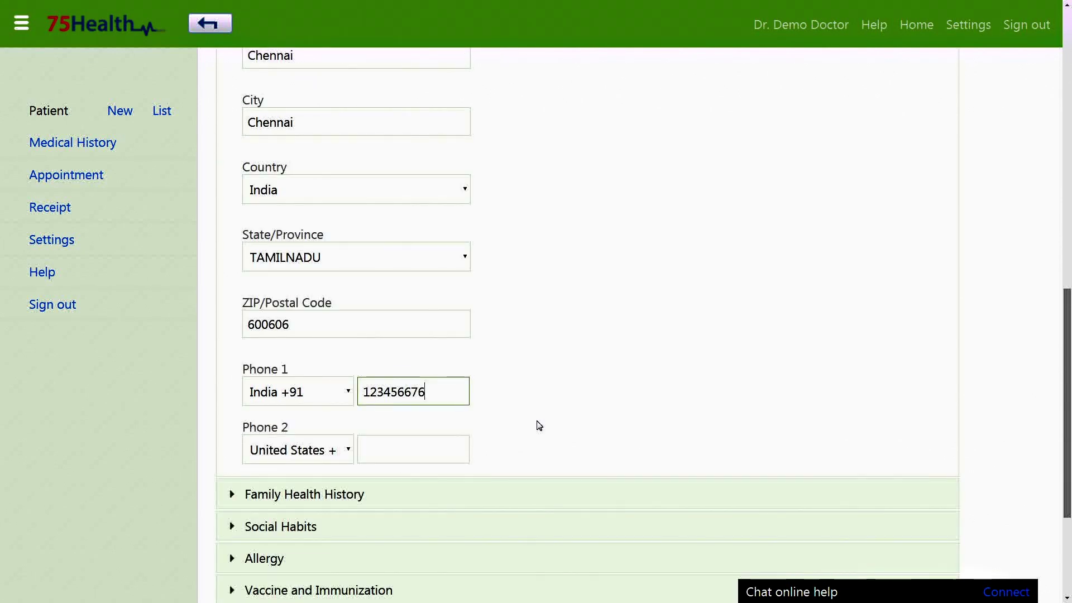
scroll(542, 429, "down", 2)
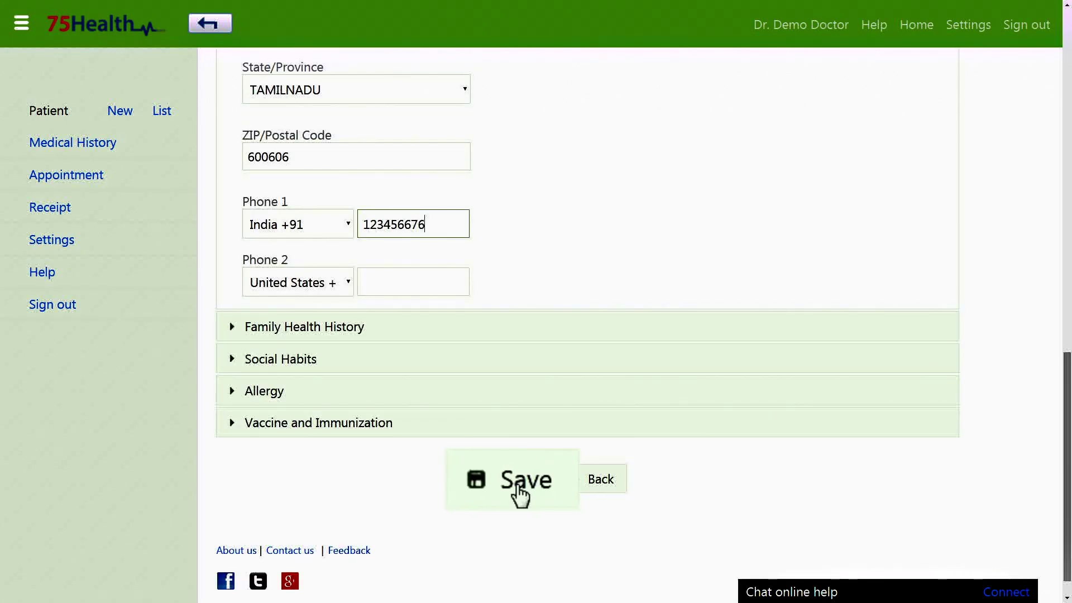
left_click(514, 491)
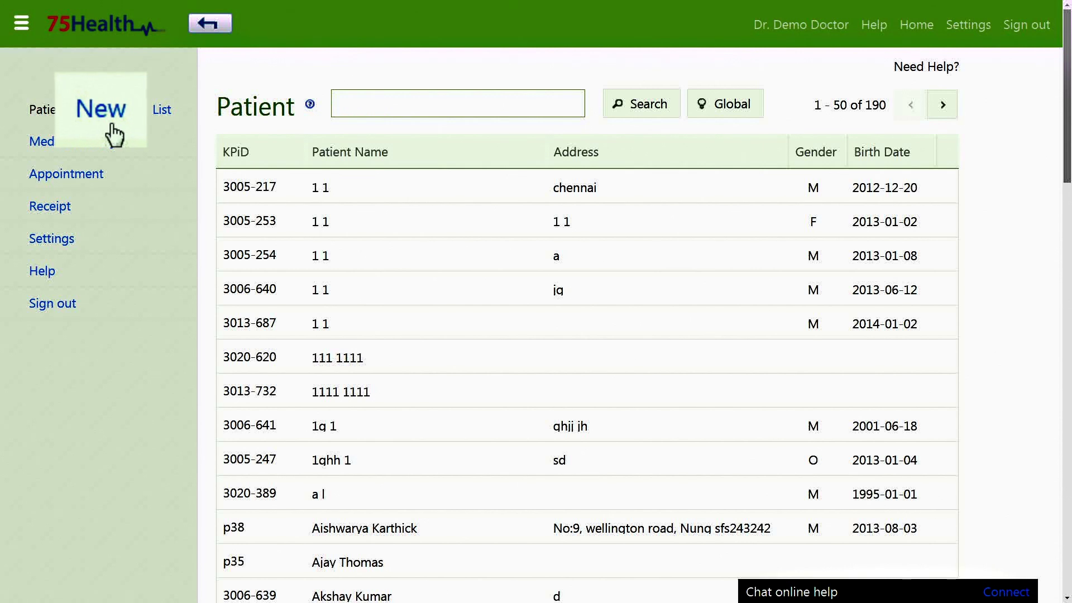
Step: Create a new patient with an e-mail, first and last name, and save it
left_click(126, 124)
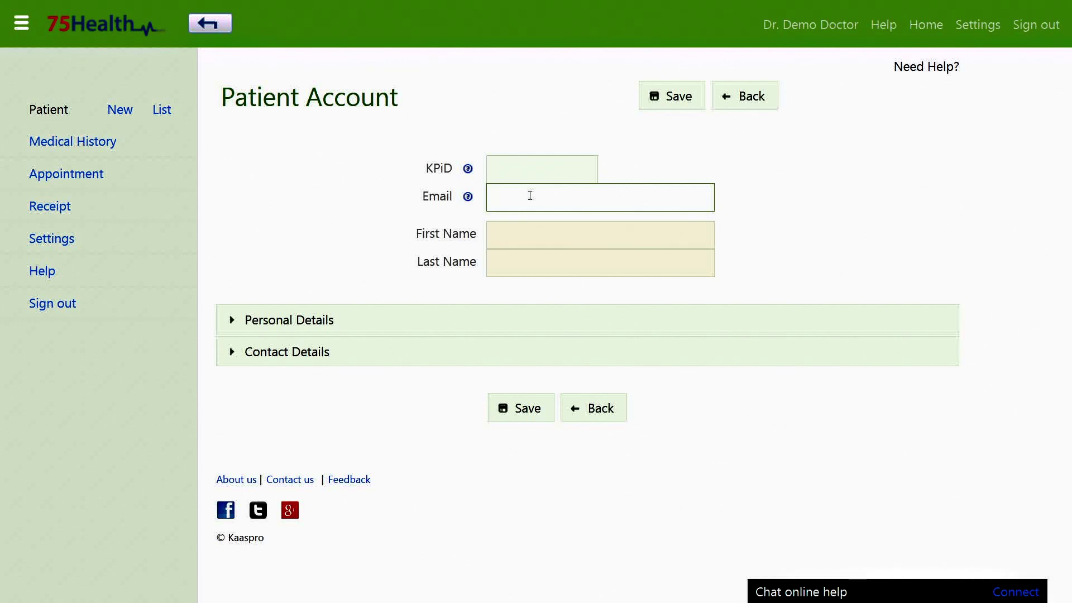
type("demopatient")
type("1@g.com")
key("Tab")
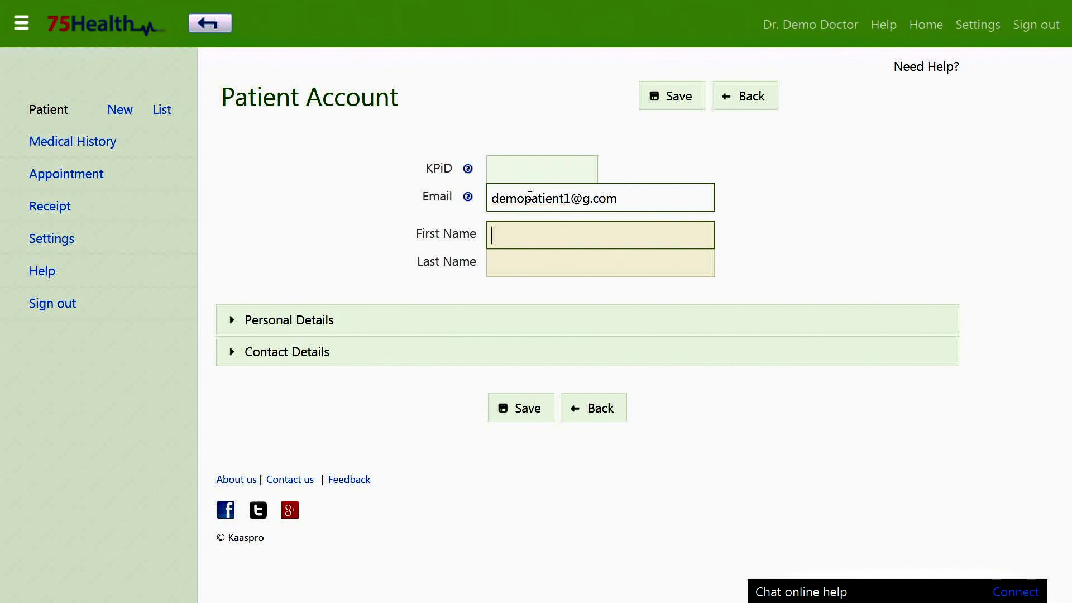
key("Tab")
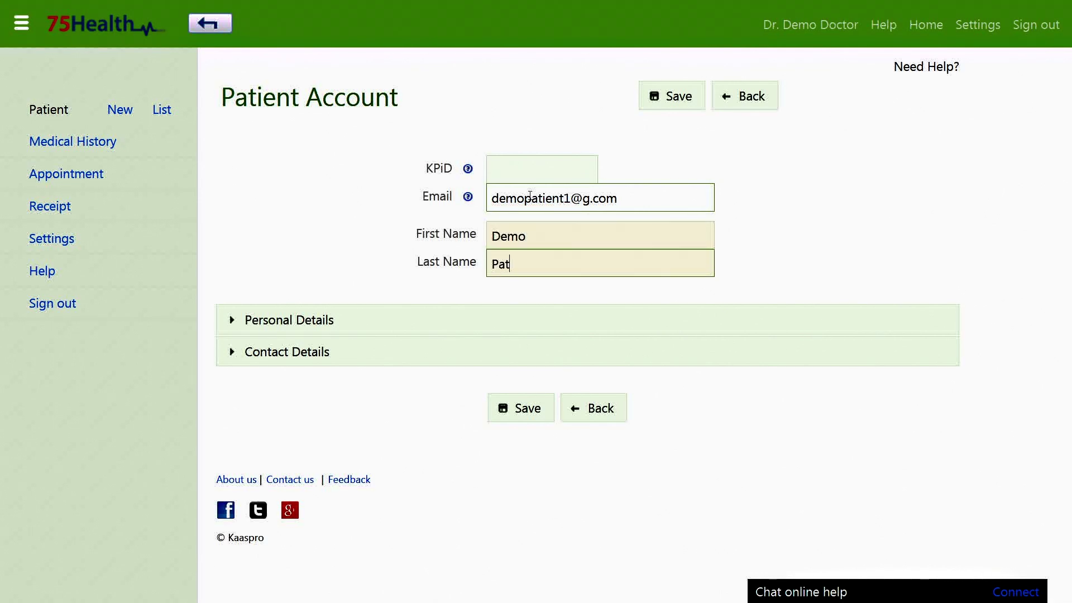
left_click(665, 99)
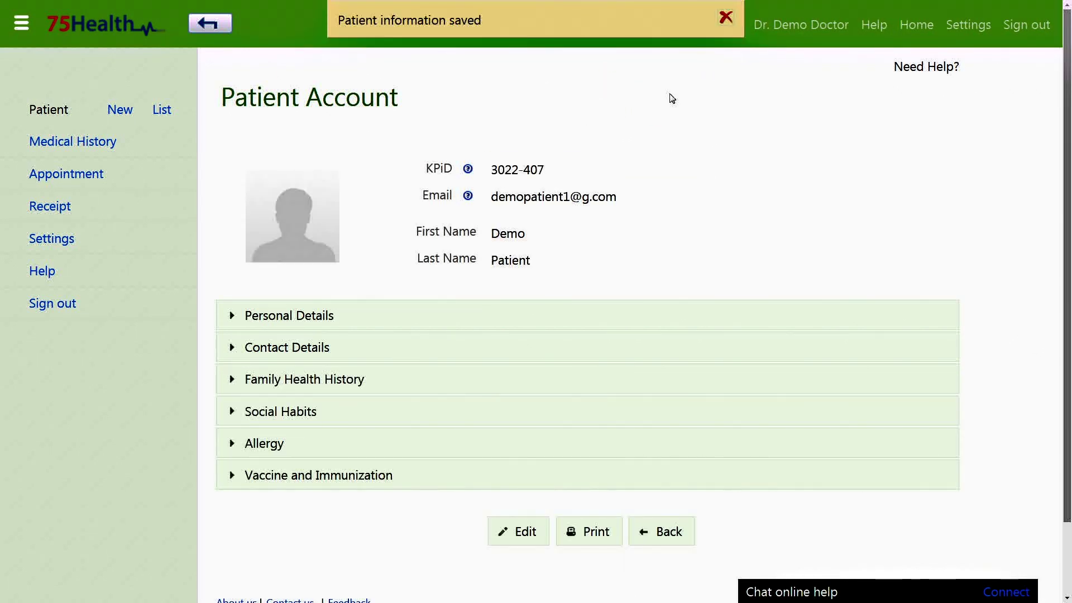
Step: Edit the new patient's personal details and set the gender to Female
left_click(516, 539)
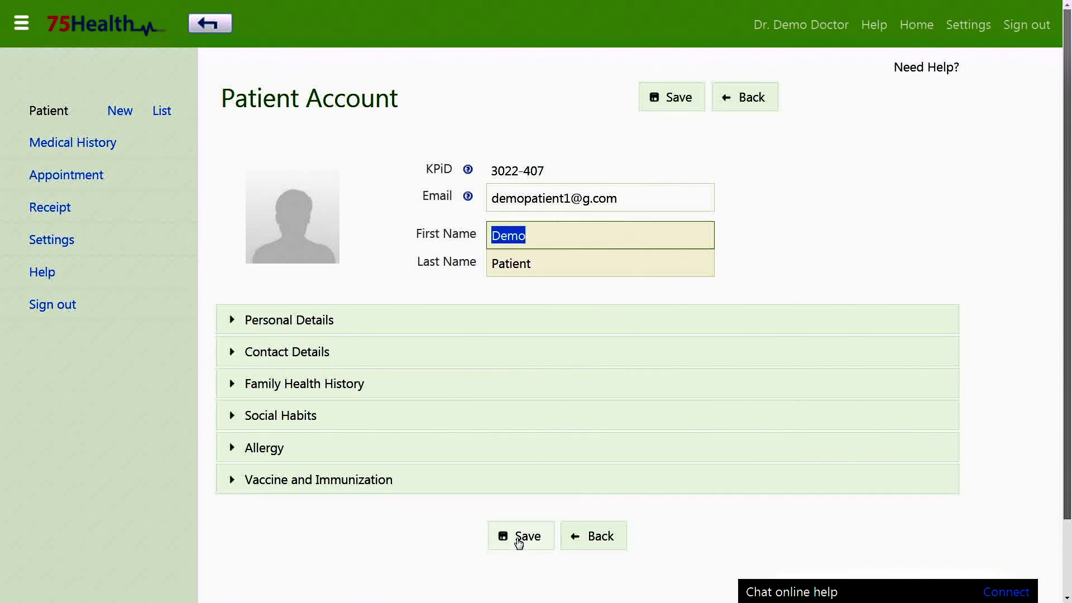
left_click(419, 314)
left_click(461, 390)
left_click(399, 447)
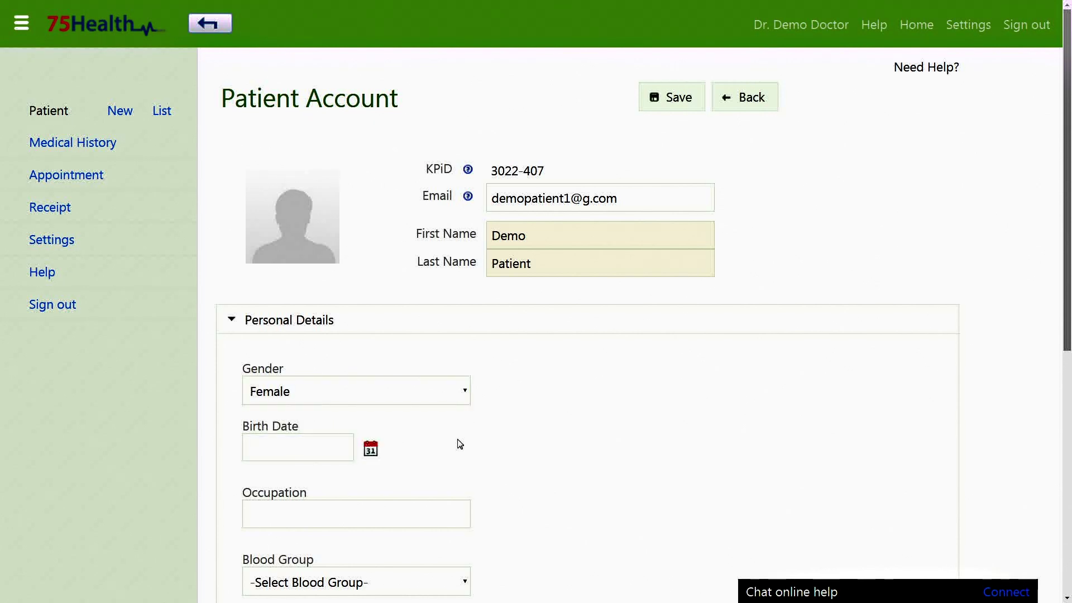
Step: Fill in the patient's ZIP code and Phone 1, then expand Family Health History
scroll(460, 444, "down", 3)
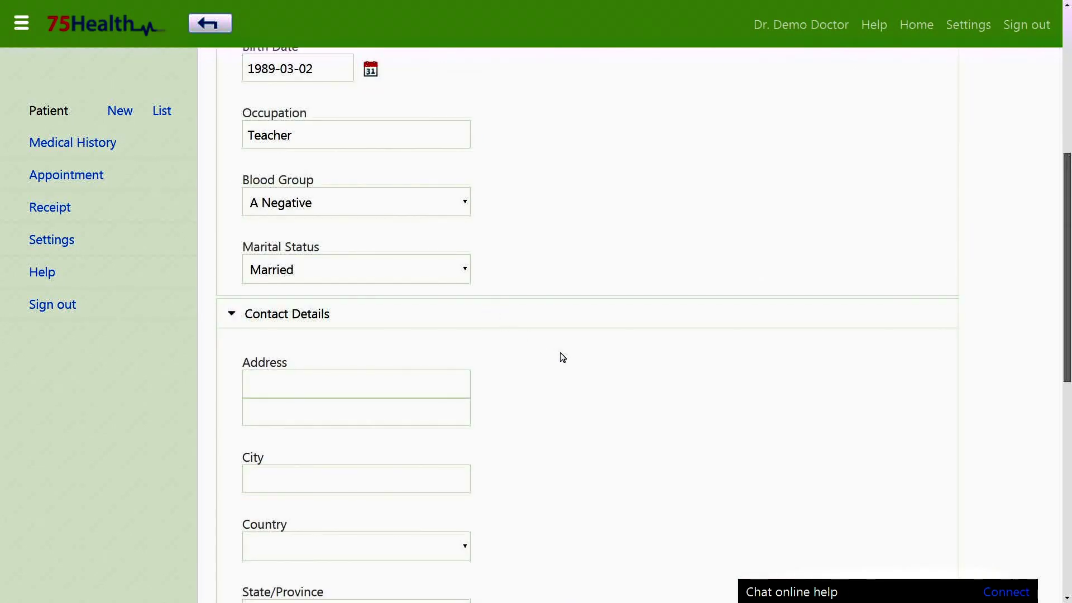
scroll(560, 357, "down", 3)
left_click(438, 268)
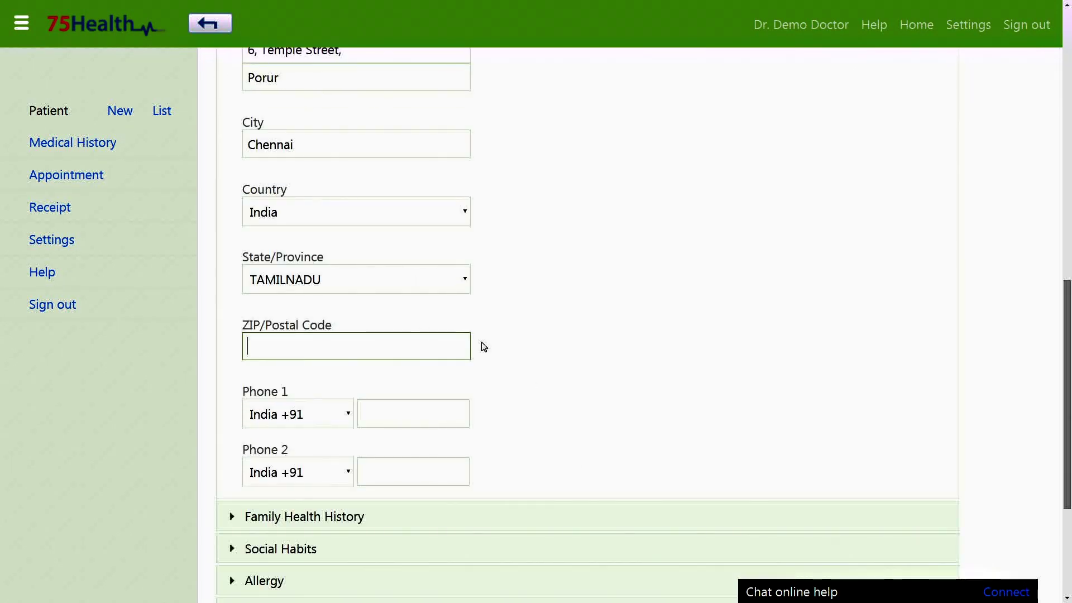
type("600035")
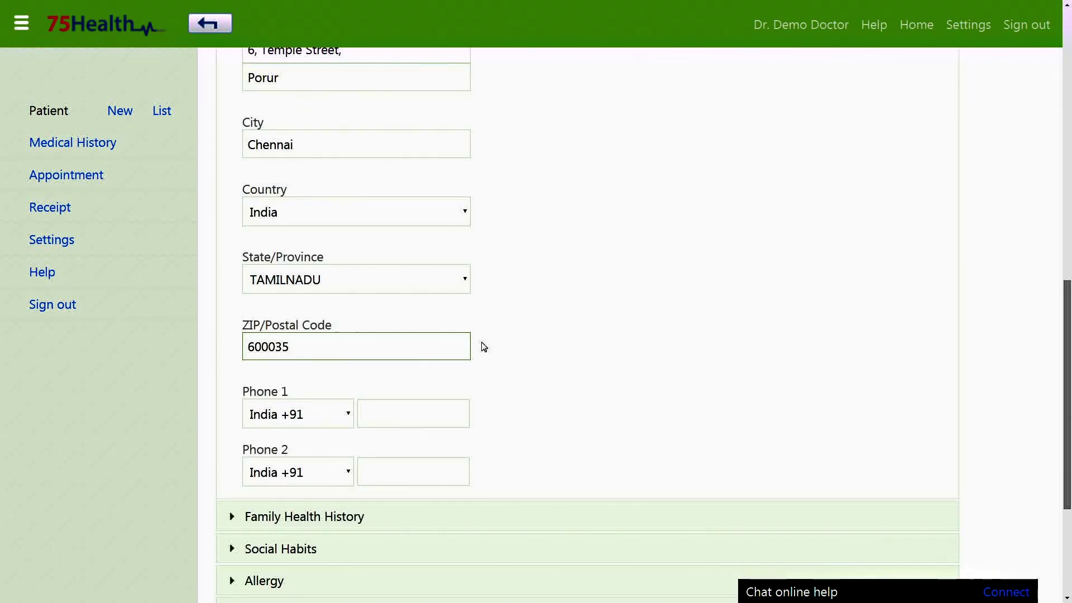
scroll(483, 347, "down", 1)
left_click(443, 337)
type("123456")
scroll(544, 368, "down", 2)
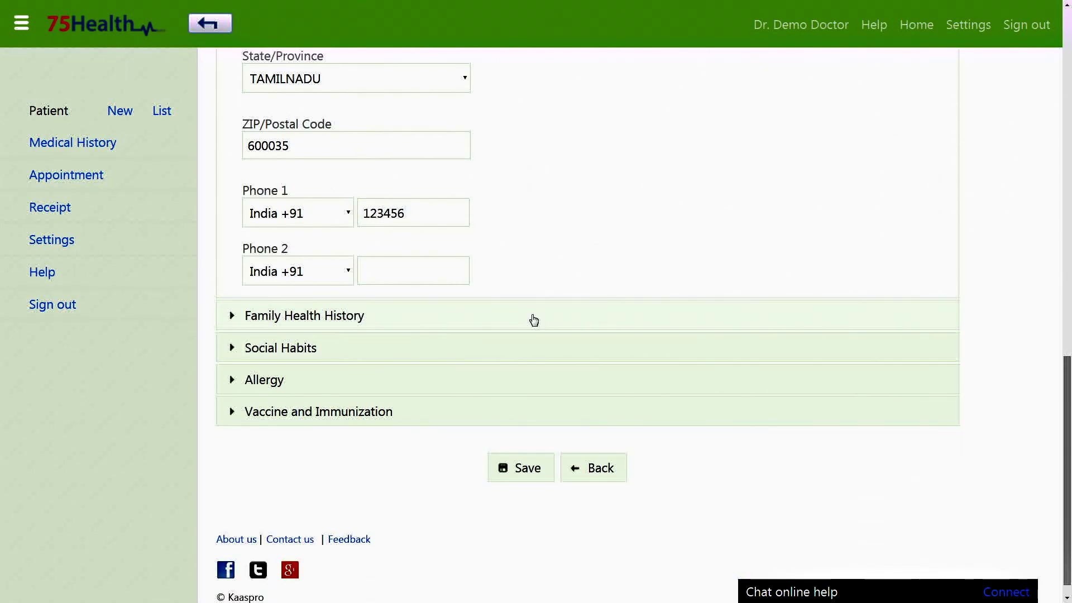
left_click(534, 320)
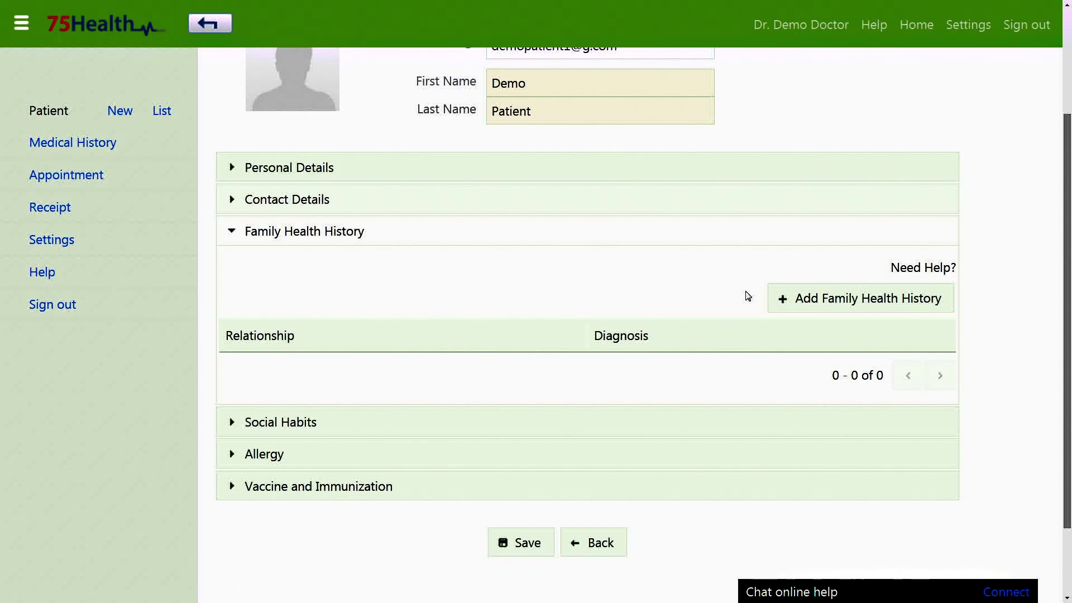
Step: Read the Need Help? guide on adding family health history, then close it
left_click(899, 274)
scroll(502, 249, "down", 15)
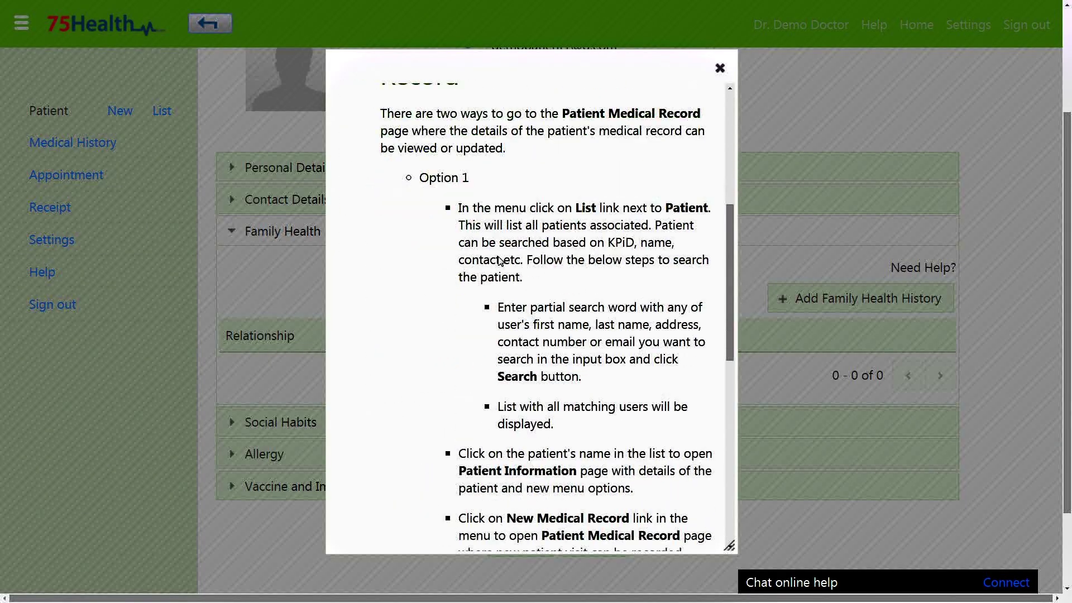
scroll(572, 377, "down", 5)
left_click(720, 68)
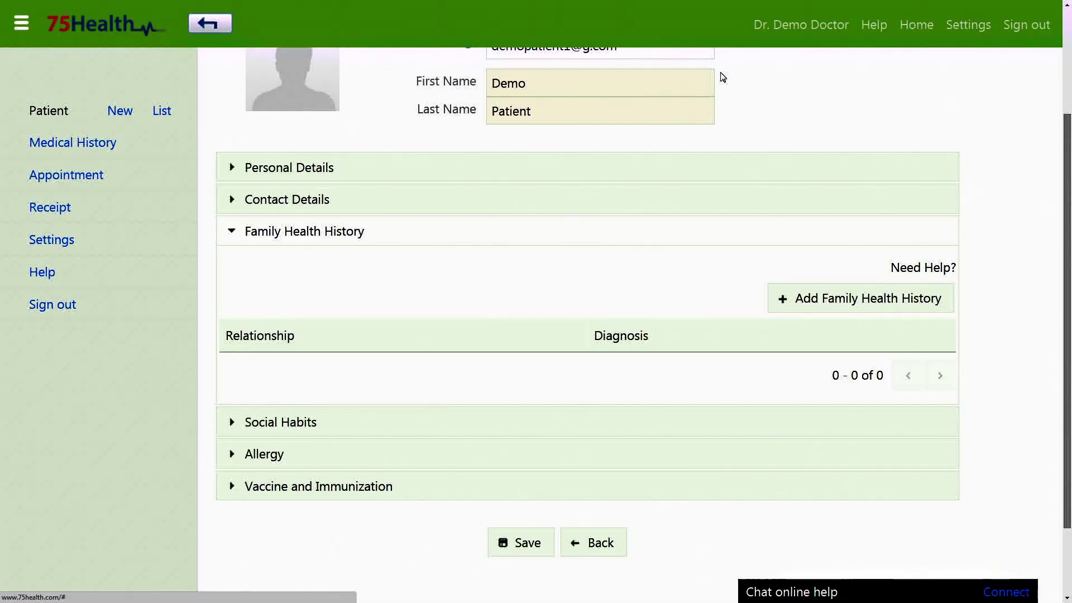
Step: Add a family health history entry for Father with Asthma
left_click(767, 308)
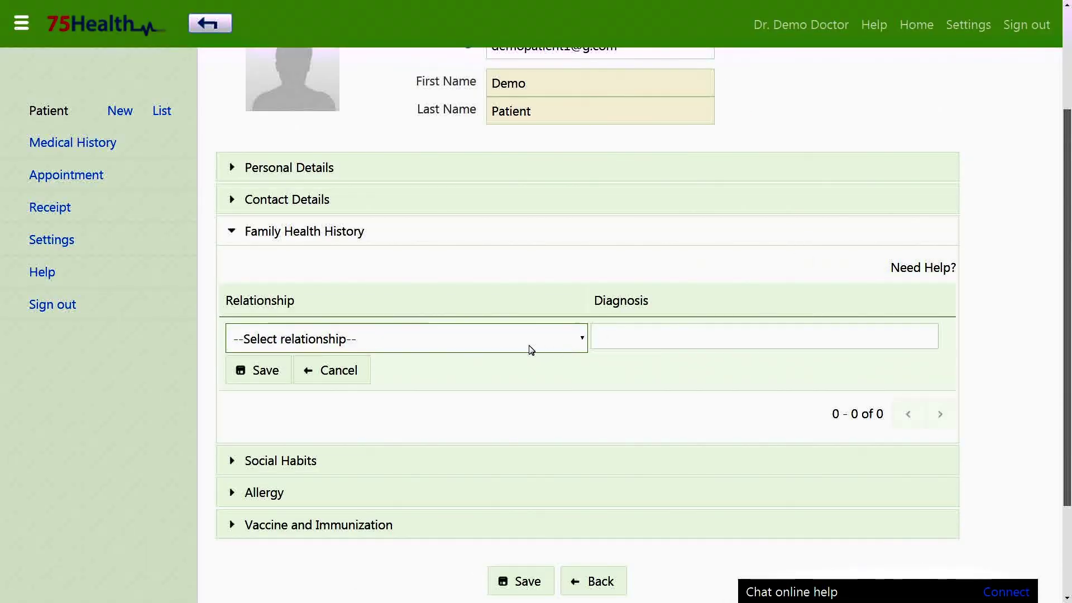
left_click(378, 345)
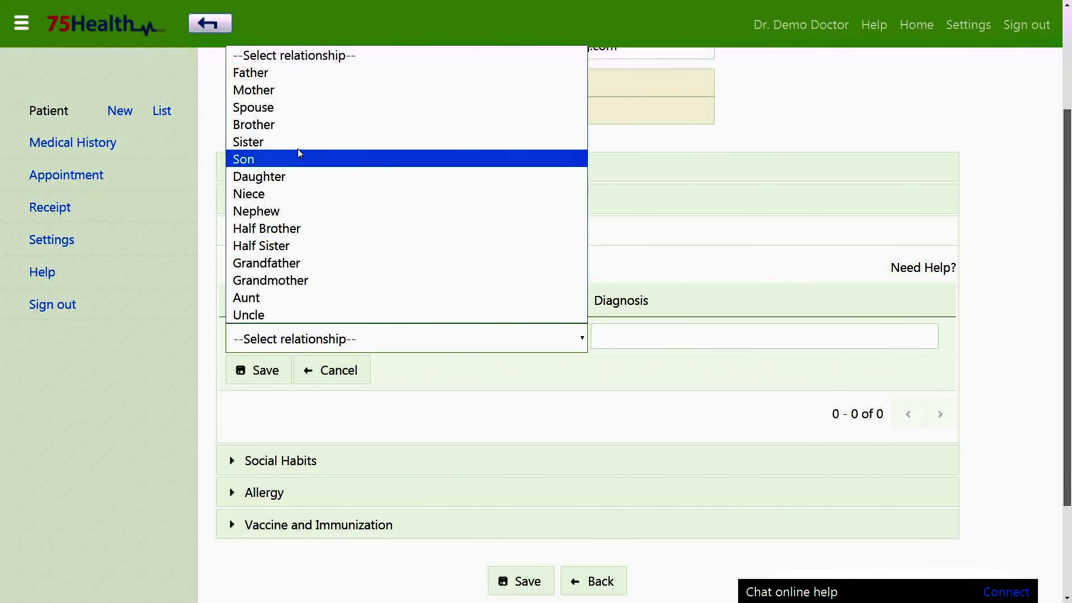
left_click(251, 72)
left_click(635, 330)
left_click(644, 336)
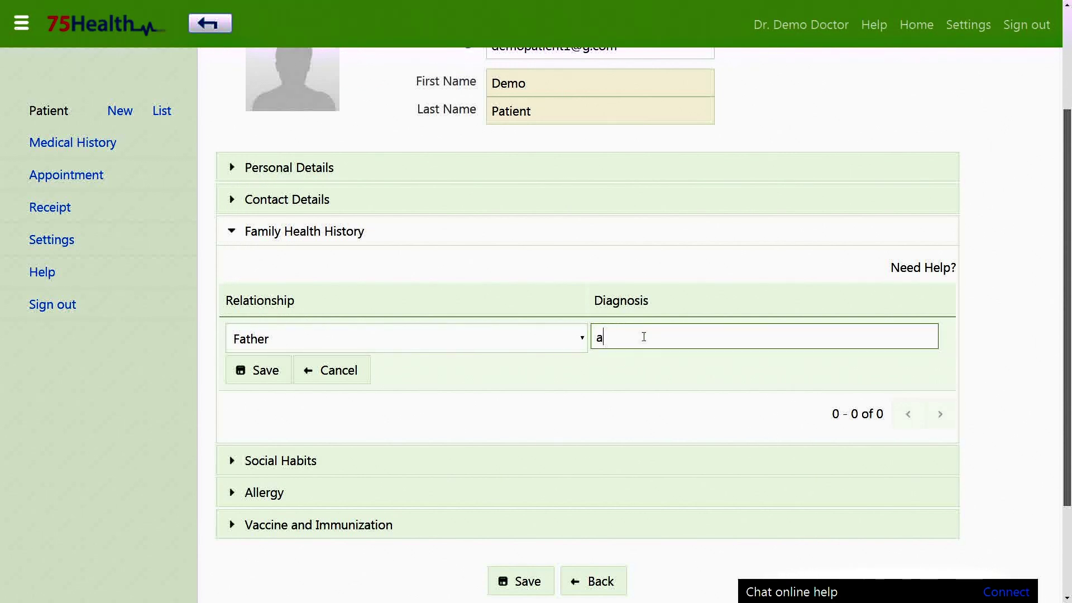
type("asth")
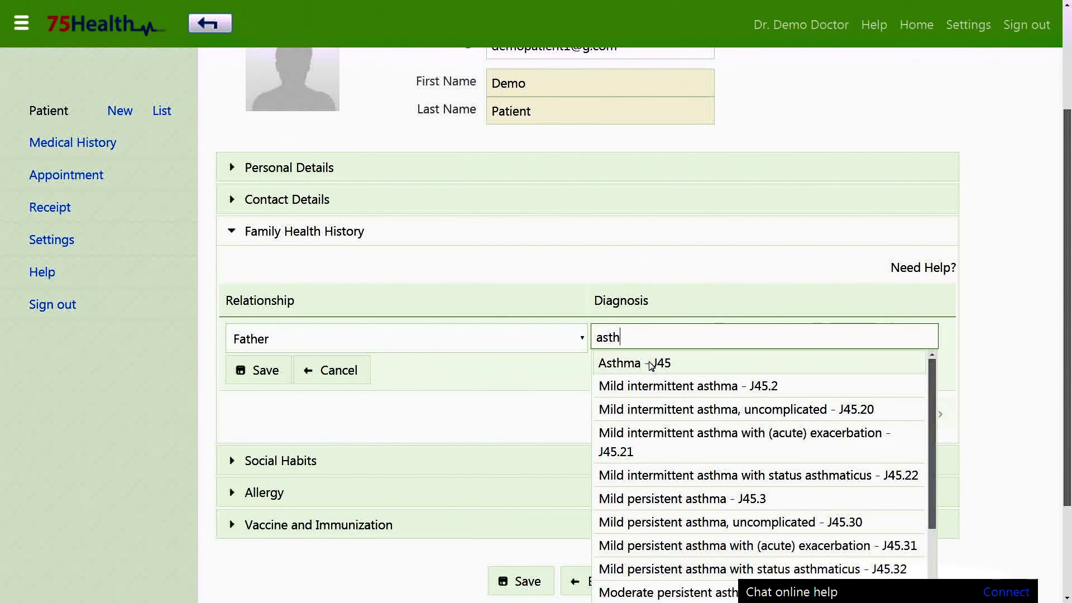
left_click(650, 363)
left_click(245, 371)
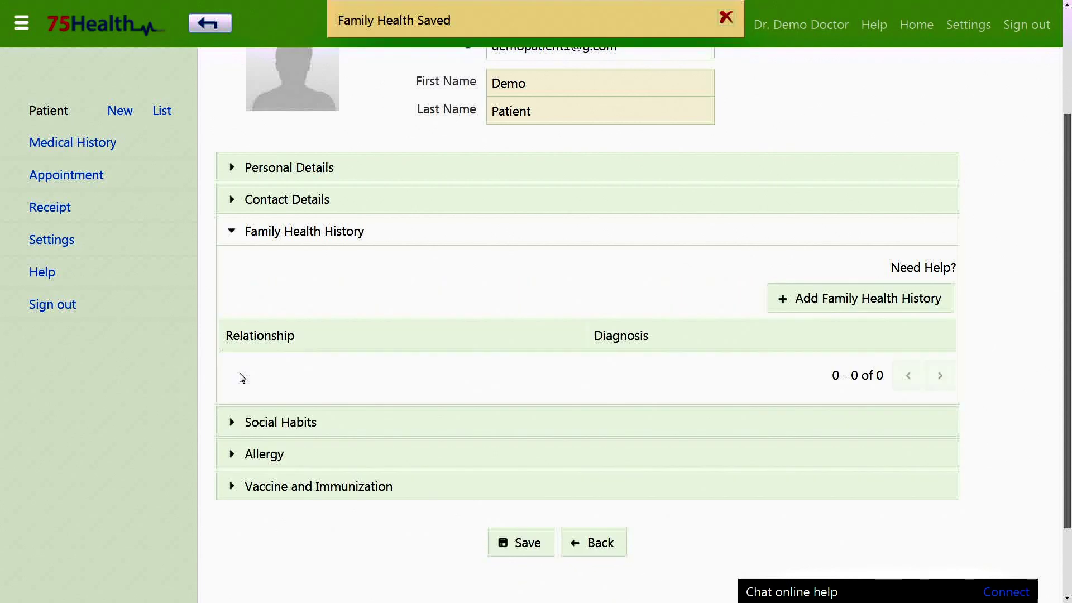
Step: Add a Cancer entry, change its relationship from Mother to Grandfather, then expand Social Habits
left_click(825, 301)
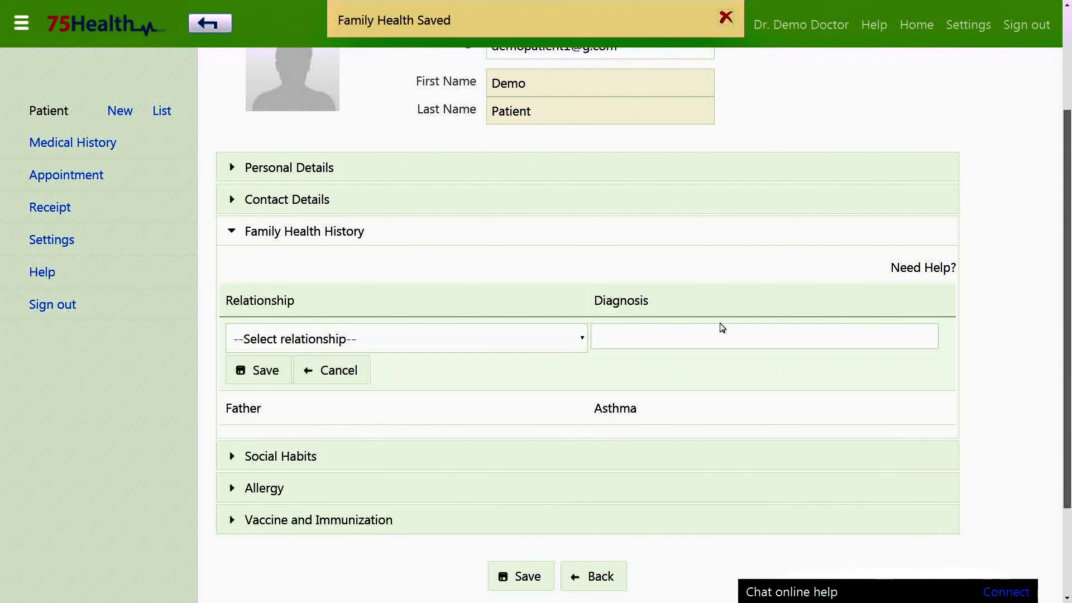
left_click(503, 338)
left_click(391, 89)
left_click(665, 334)
type("Cancer")
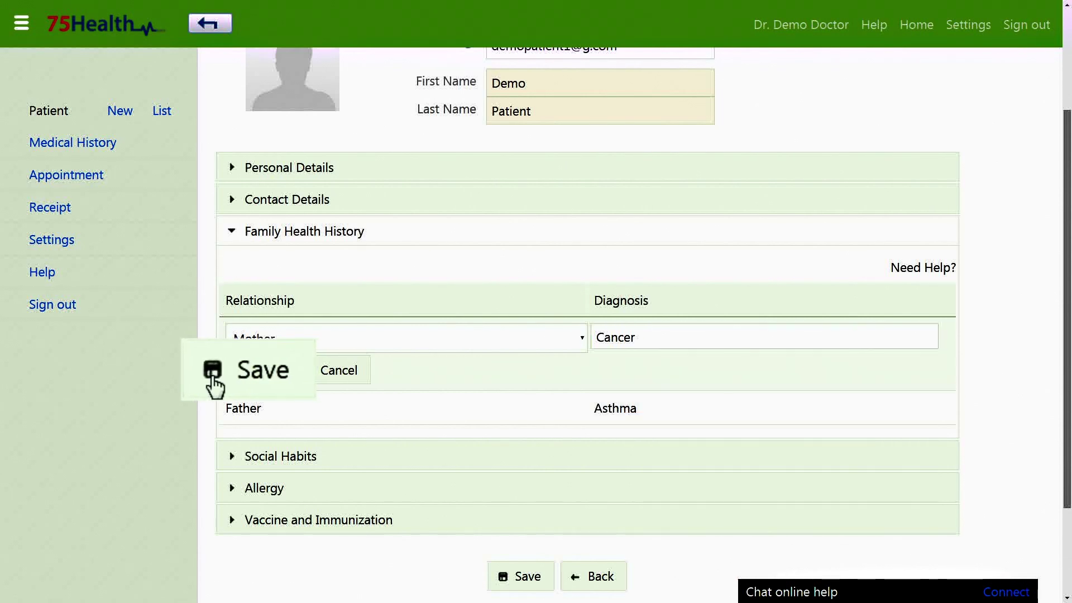
left_click(234, 373)
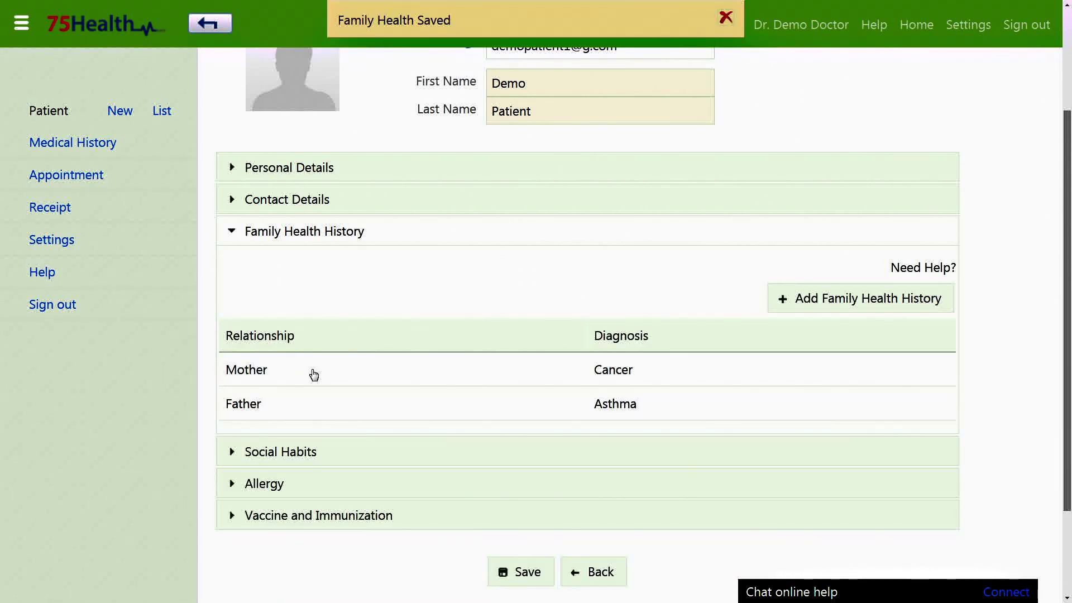
left_click(311, 371)
left_click(318, 341)
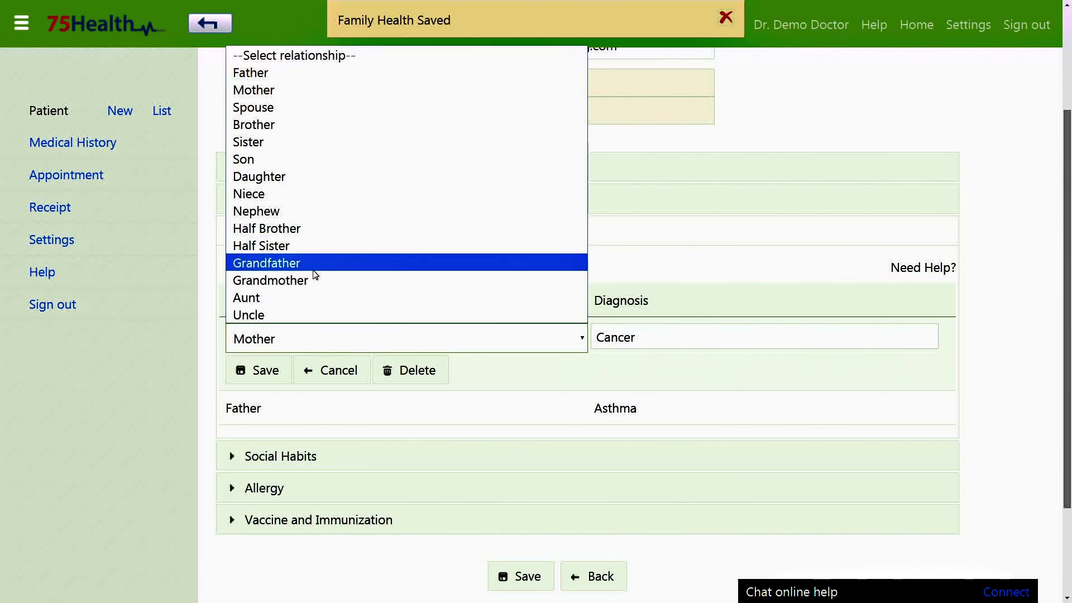
left_click(311, 268)
left_click(213, 379)
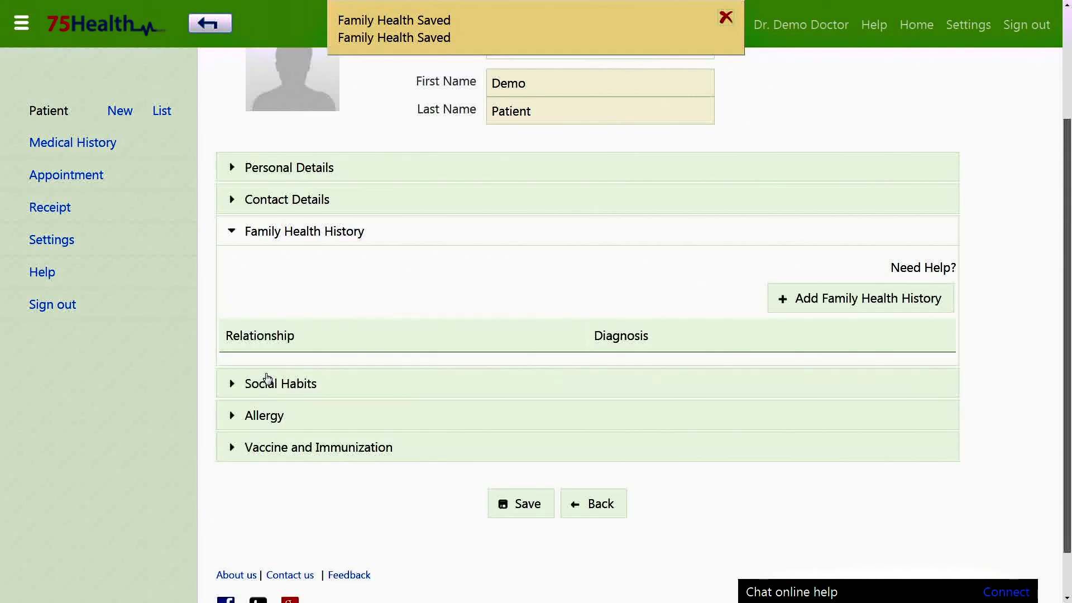
scroll(497, 308, "down", 3)
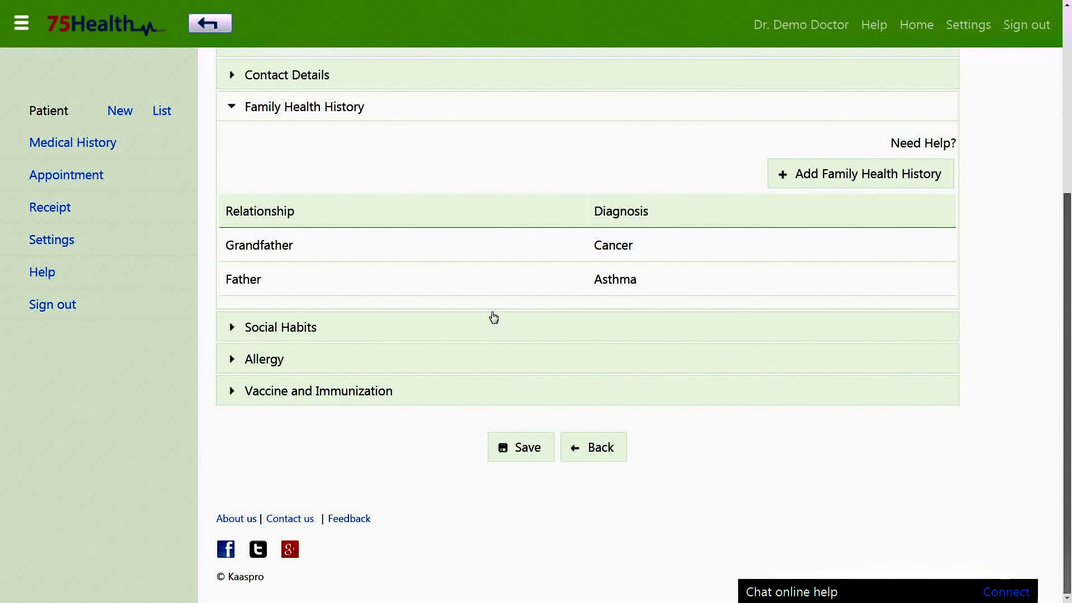
left_click(494, 324)
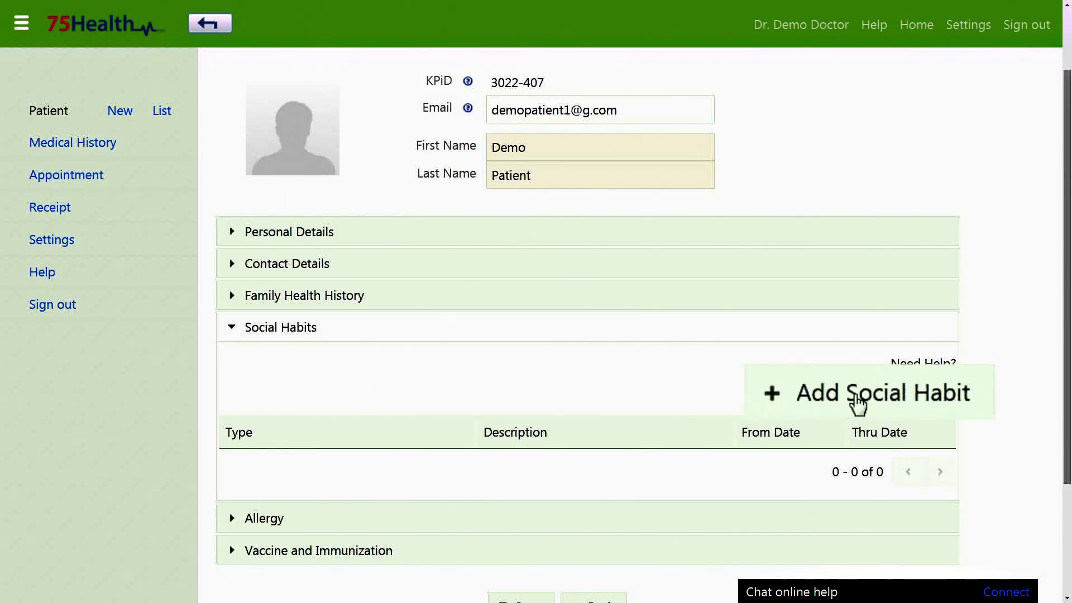
Step: Add a Smoking habit described 'Chain Smoker' from 2008-12-01 to 2014-12-01
left_click(859, 402)
scroll(858, 402, "down", 1)
left_click(455, 369)
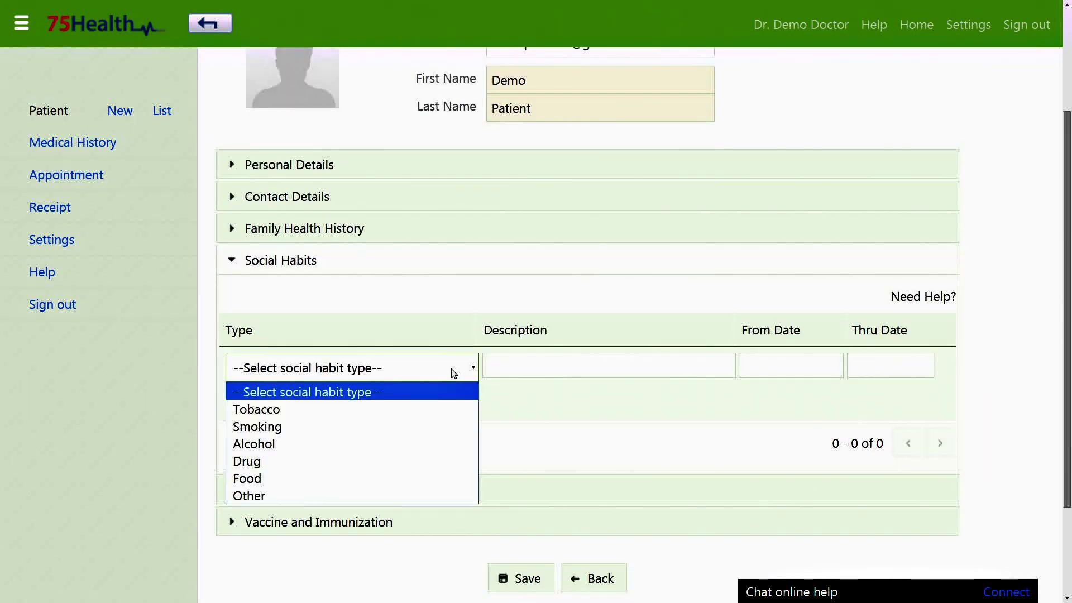
left_click(427, 426)
left_click(544, 369)
type("Chain Smoker")
key("Tab")
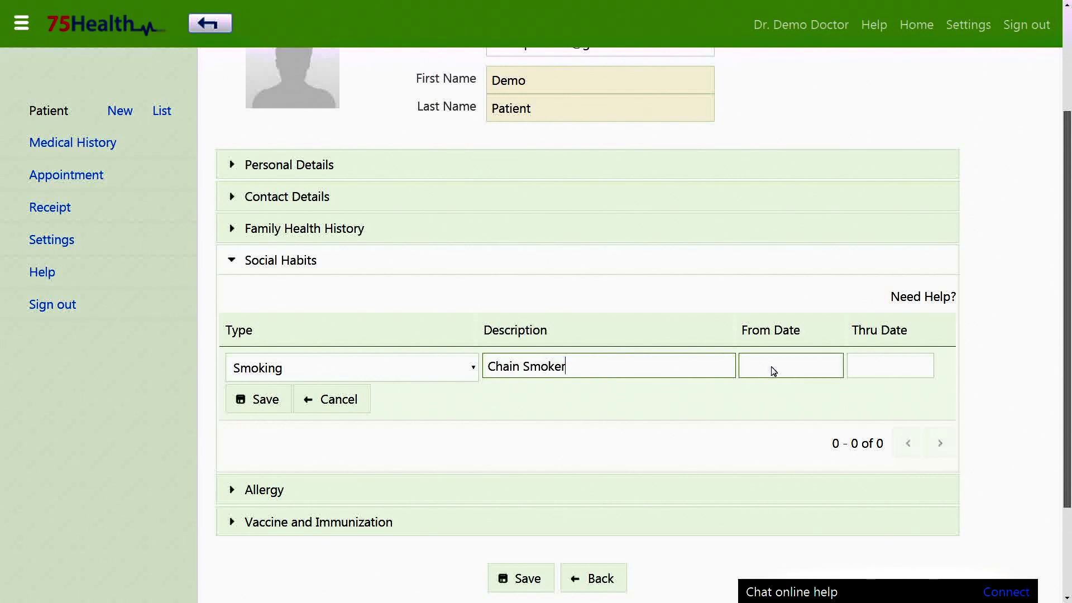
left_click(888, 401)
left_click(874, 274)
left_click(804, 461)
left_click(876, 368)
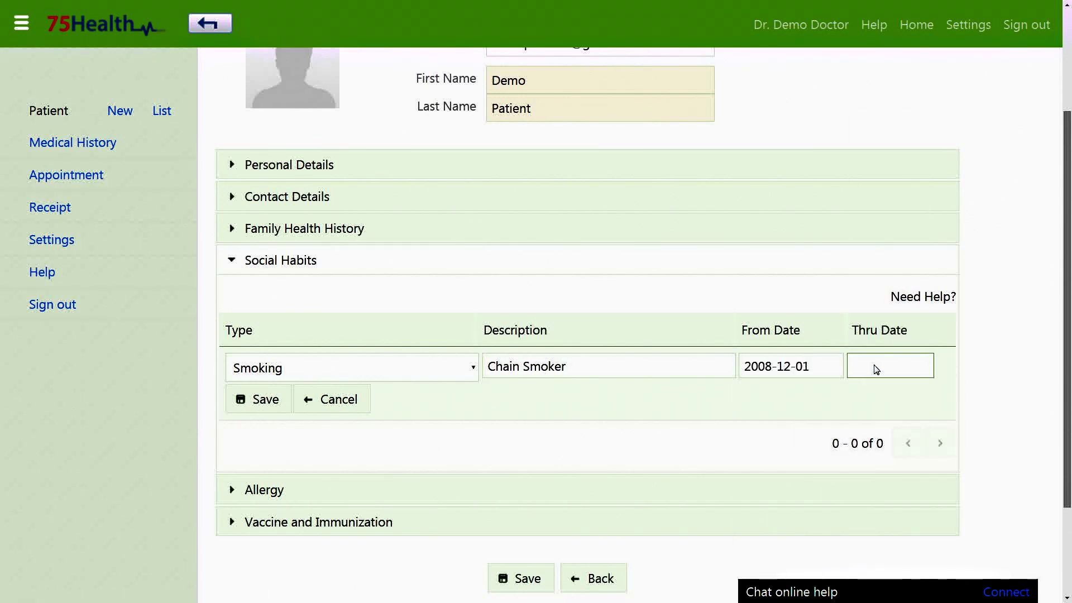
left_click(899, 464)
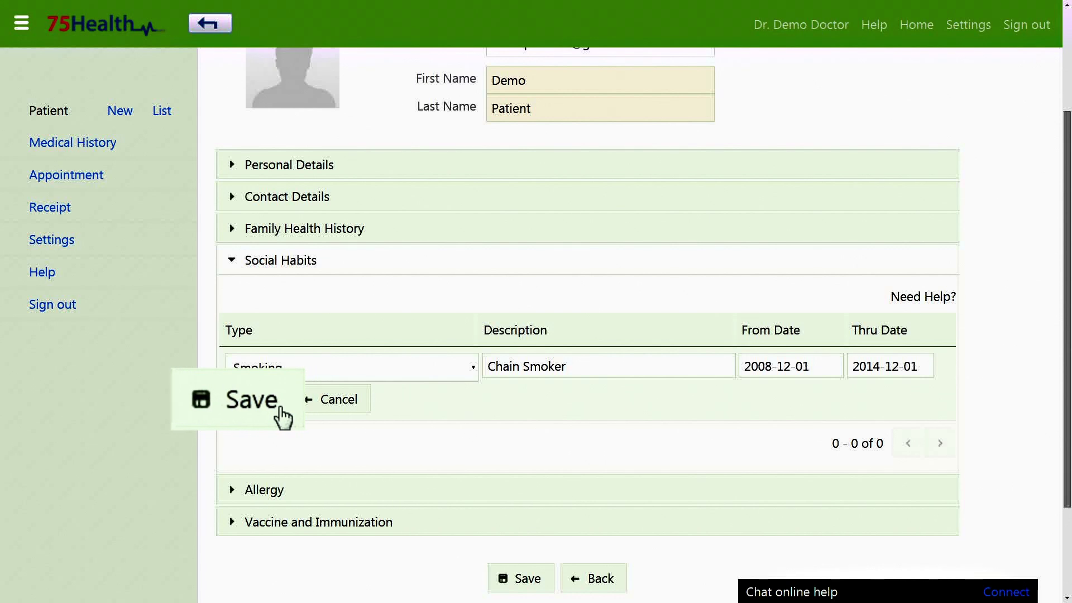
left_click(285, 418)
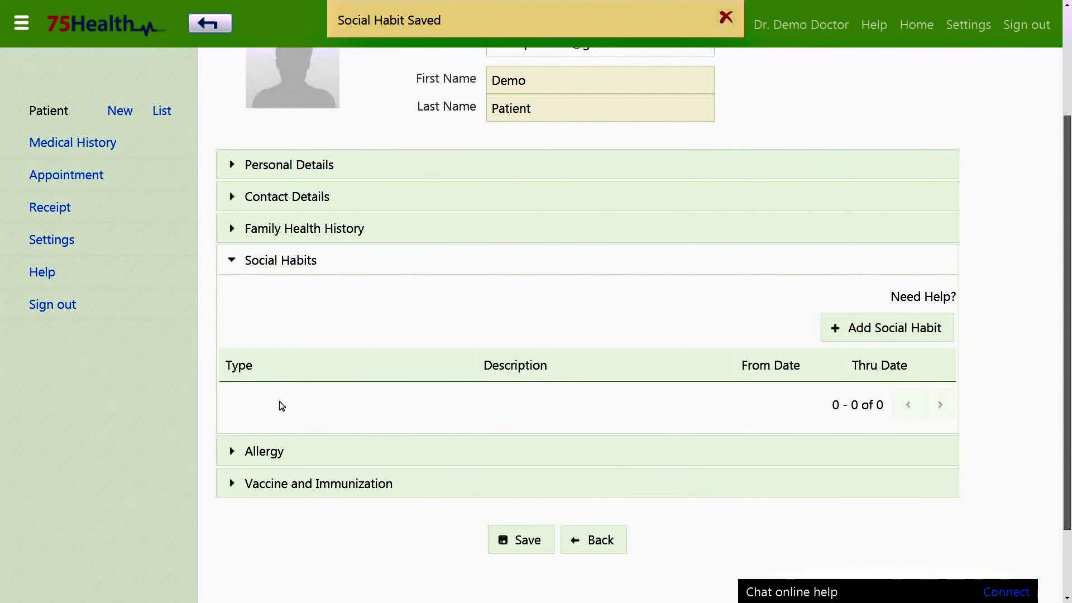
Step: Add an Alcohol habit described 'Drinking', then expand the Allergy section
left_click(871, 333)
left_click(443, 368)
left_click(305, 450)
type("Drinking")
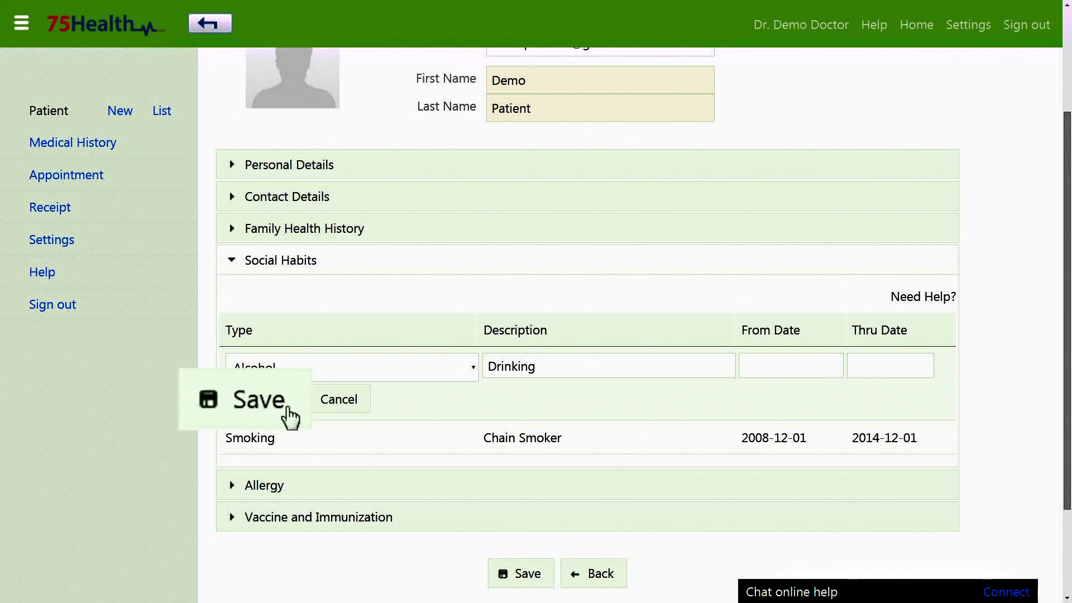
left_click(269, 406)
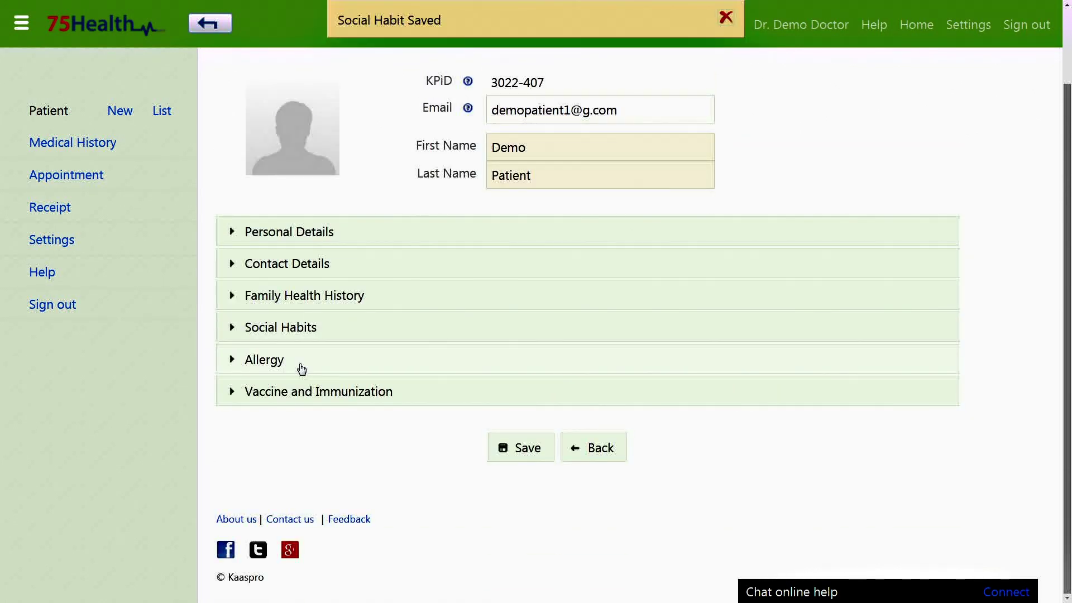
left_click(301, 363)
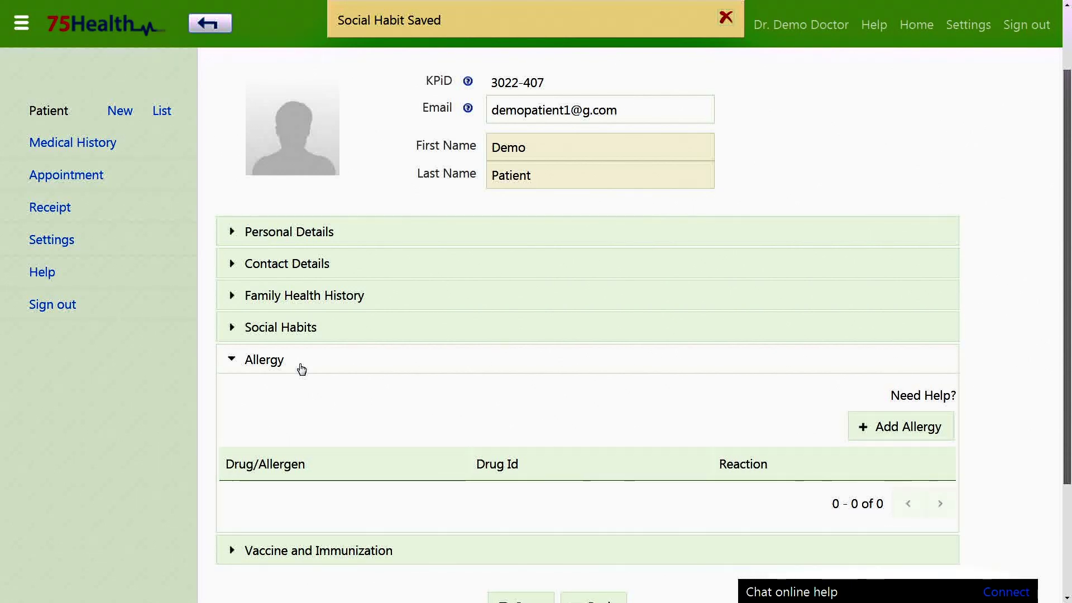
Step: Add a Dust allergy (Drug Id 'Dust', reaction 'Cold and Cough'), then expand Vaccine and Immunization
scroll(302, 368, "down", 2)
left_click(883, 321)
left_click(431, 362)
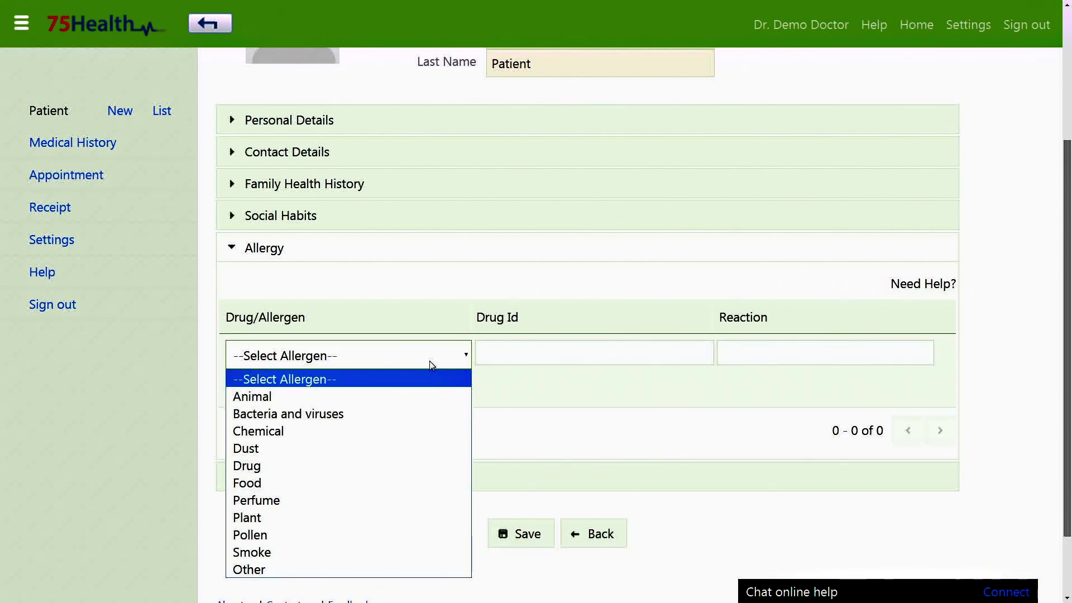
left_click(387, 448)
left_click(527, 349)
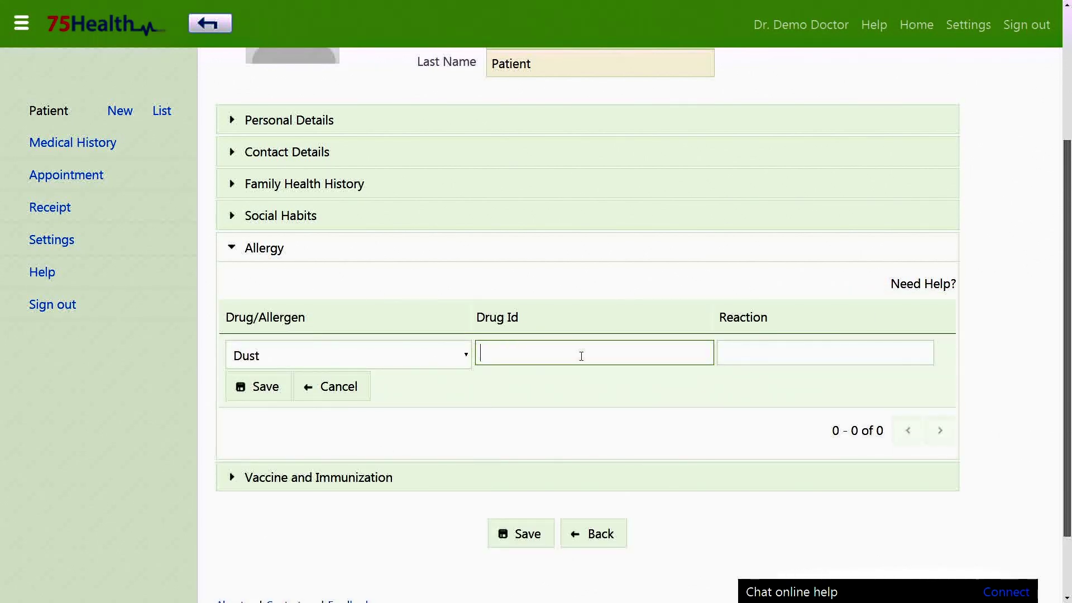
type("Dust")
left_click(796, 353)
type("Cold and Cough")
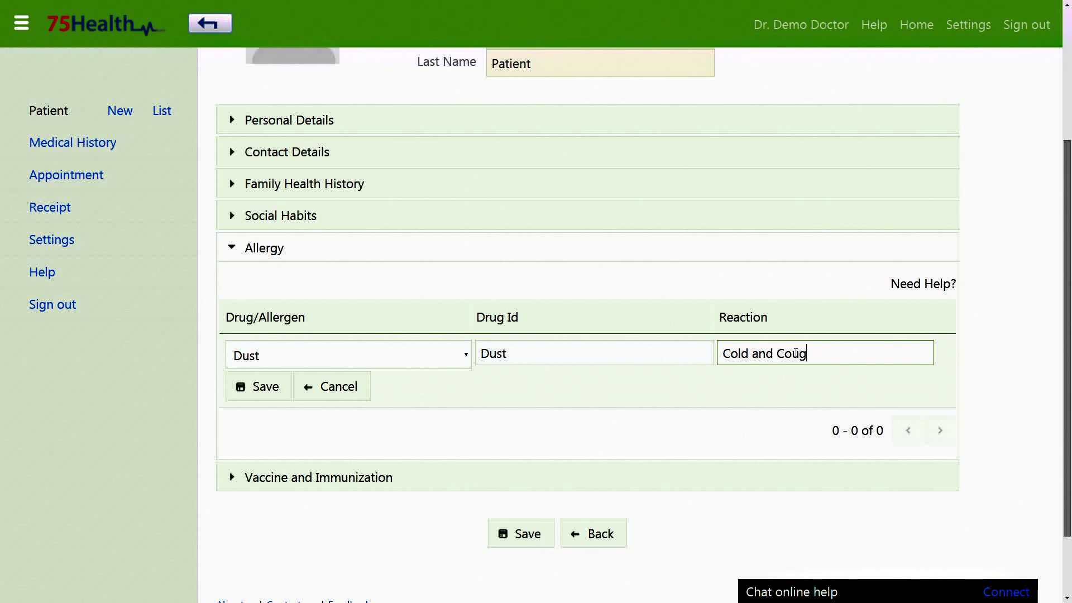
left_click(262, 388)
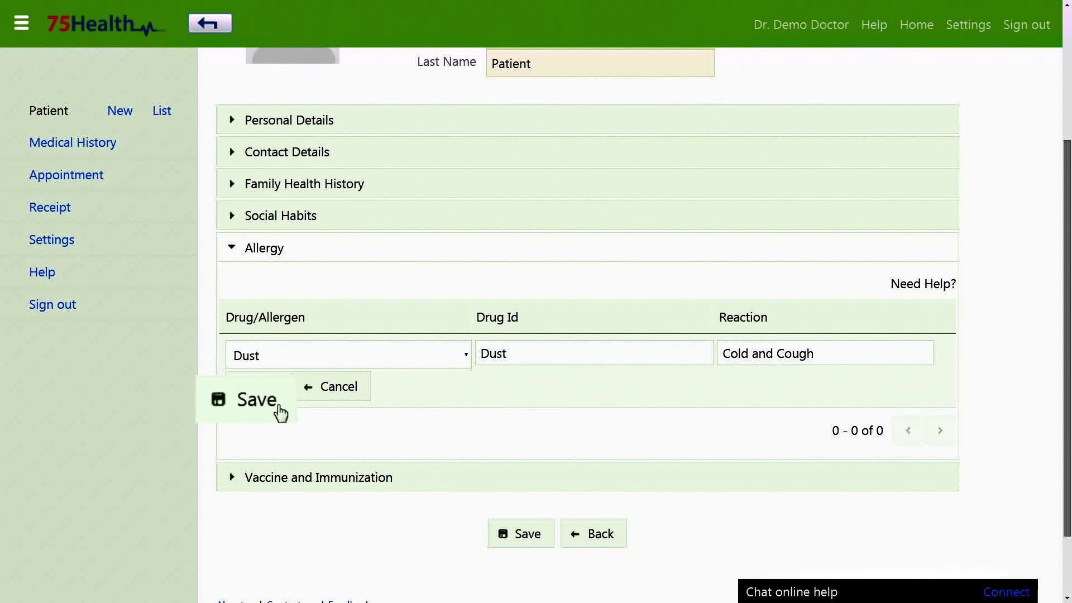
left_click(349, 434)
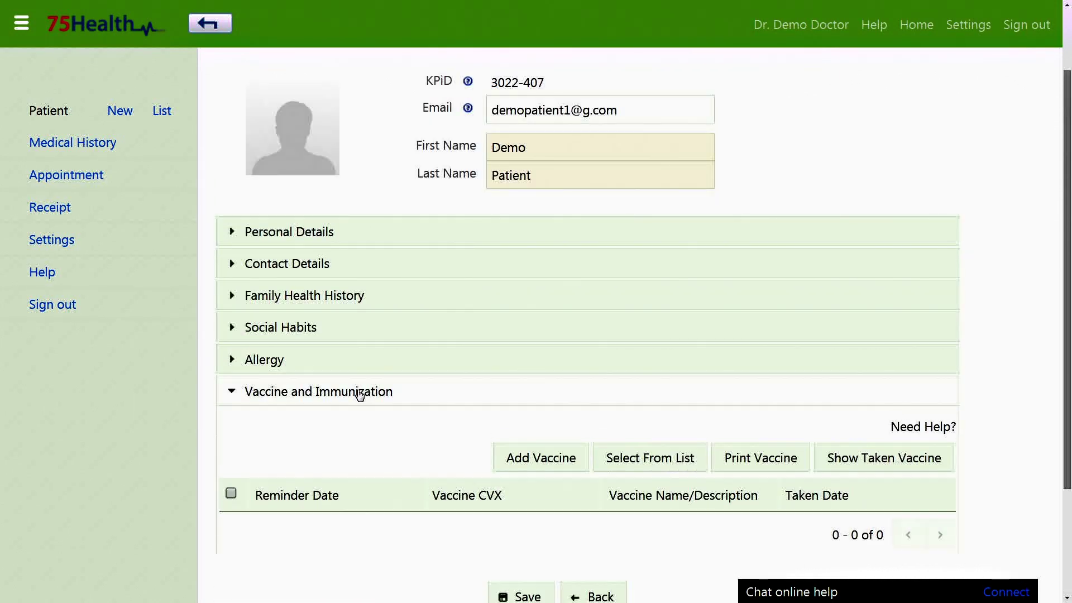
Step: Add a new vaccine row with reminder date 2015-12-01
scroll(359, 395, "down", 1)
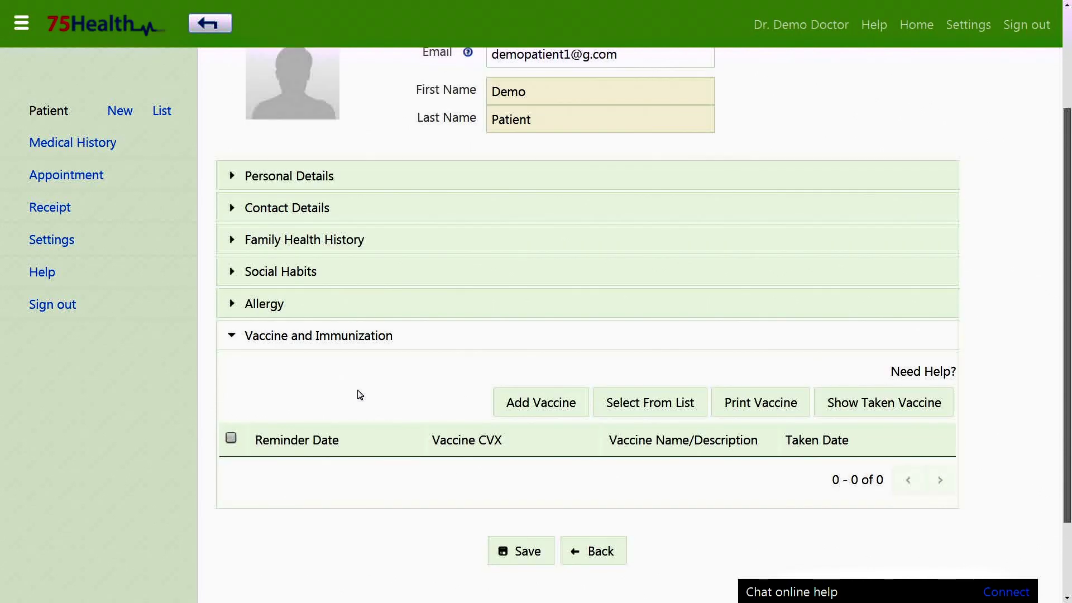
scroll(359, 394, "down", 1)
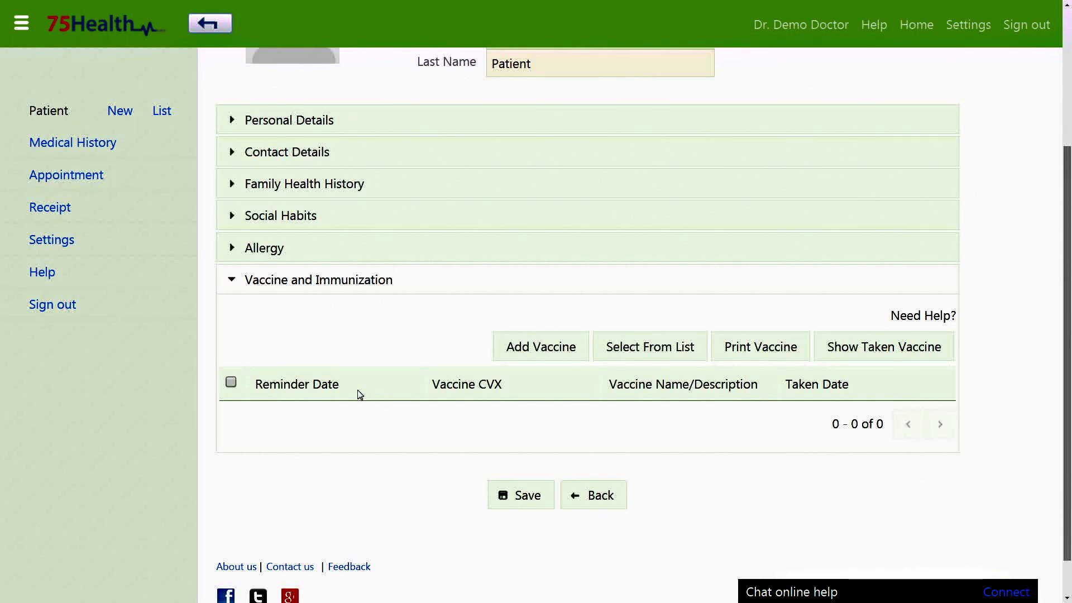
left_click(558, 366)
left_click(278, 302)
left_click(369, 334)
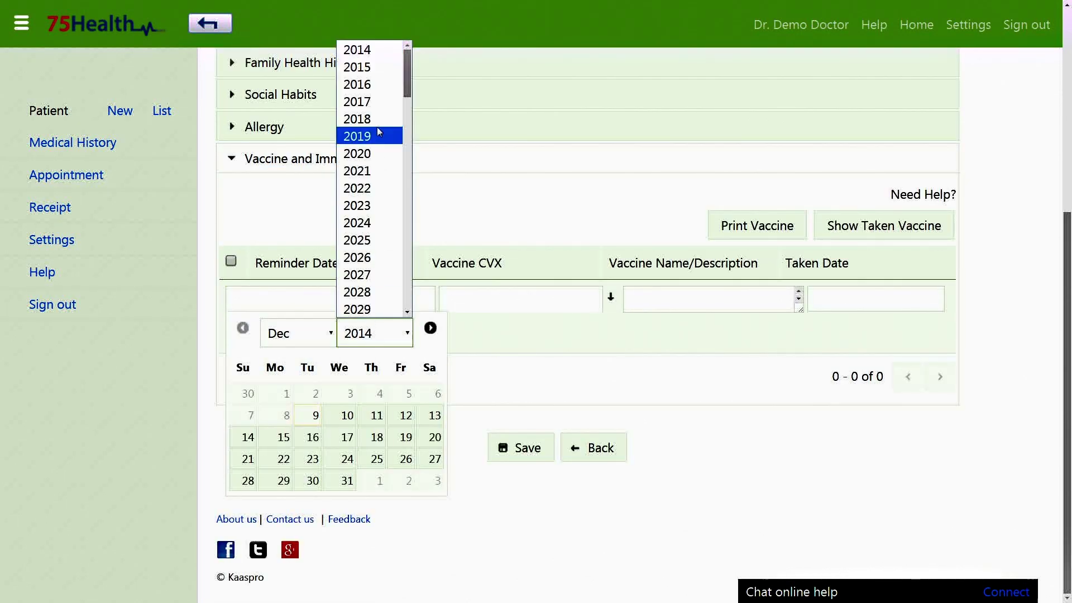
left_click(364, 67)
left_click(313, 394)
Step: Set the vaccine CVX to influenza, live, intranasal, then save the row and the patient record
left_click(476, 301)
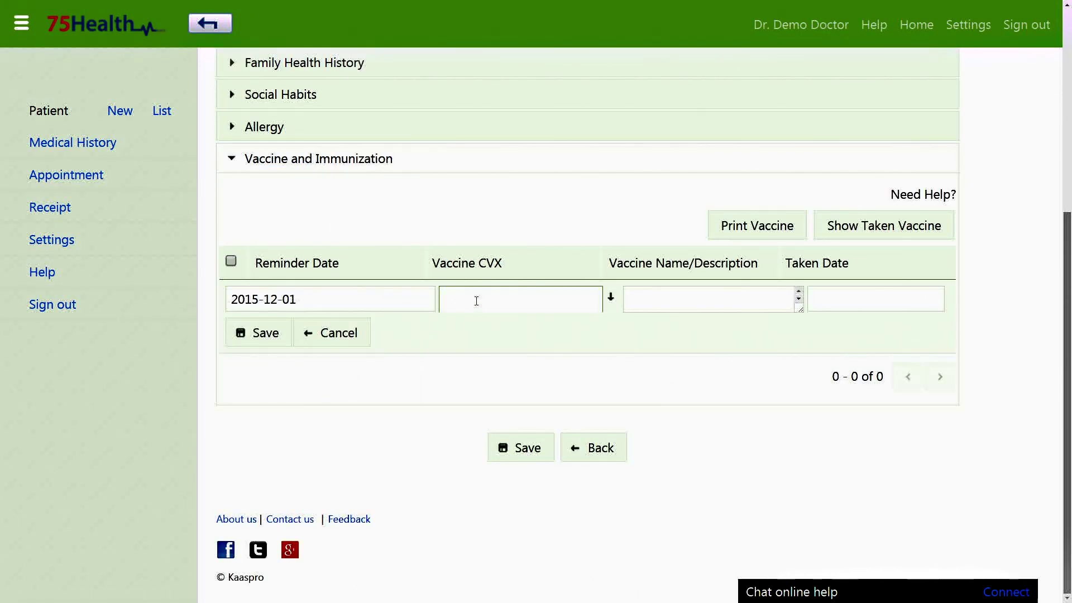
left_click(567, 305)
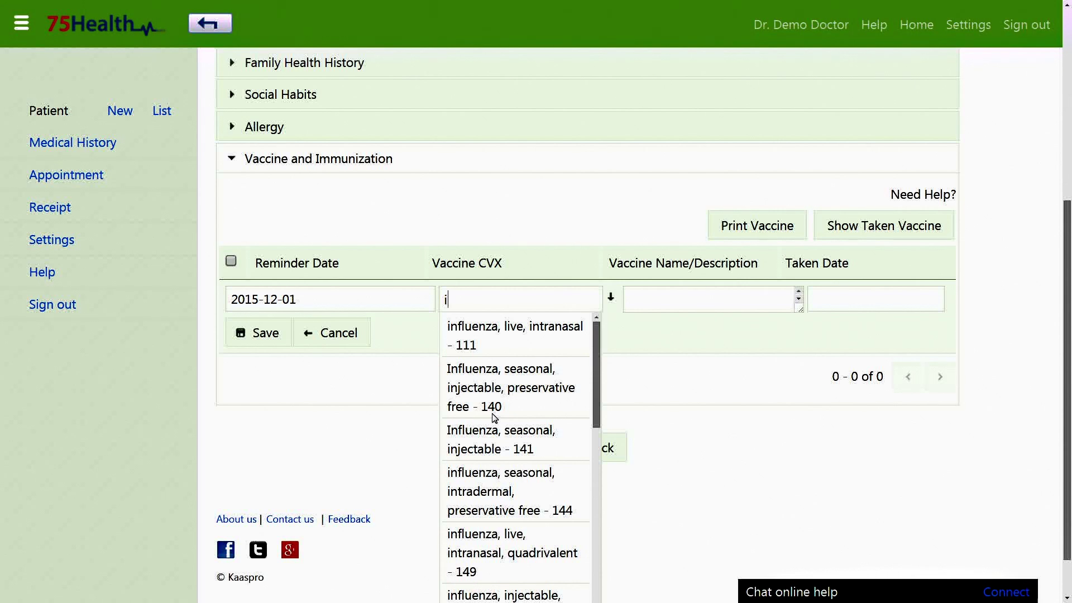
left_click(527, 338)
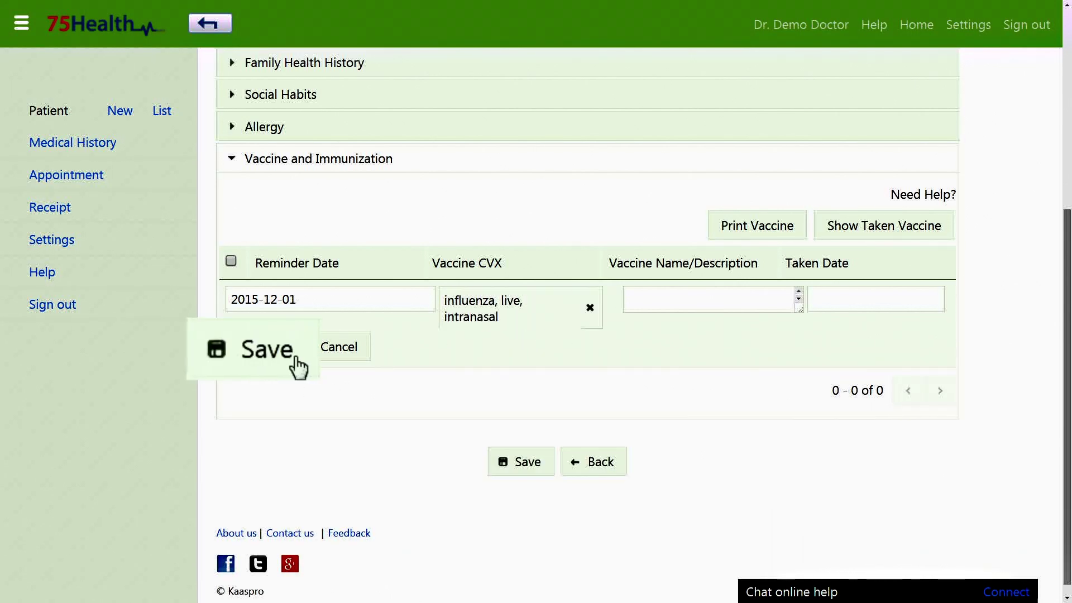
left_click(258, 347)
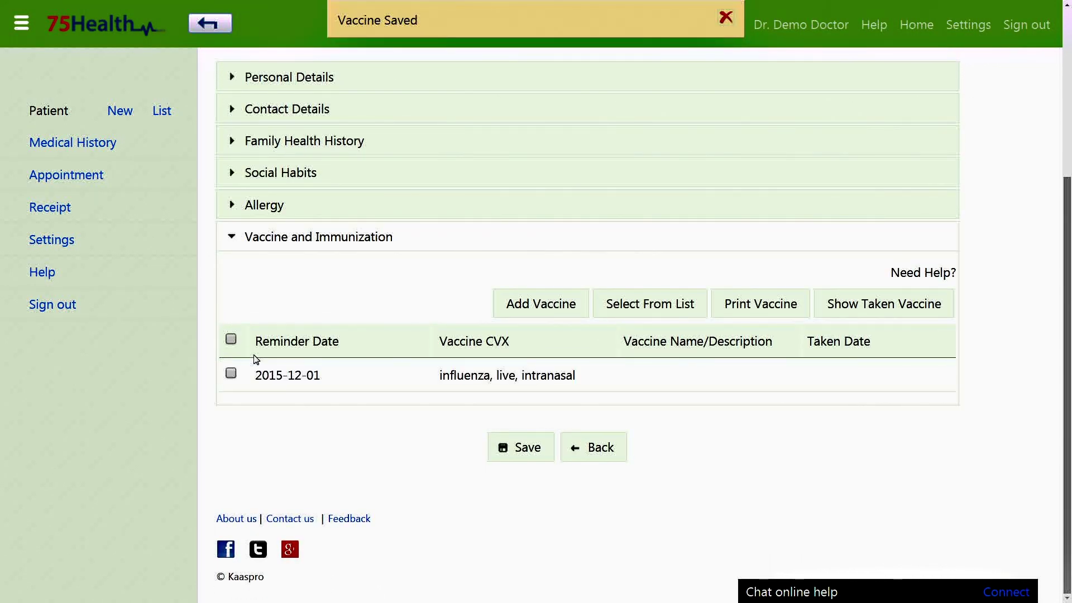
left_click(71, 144)
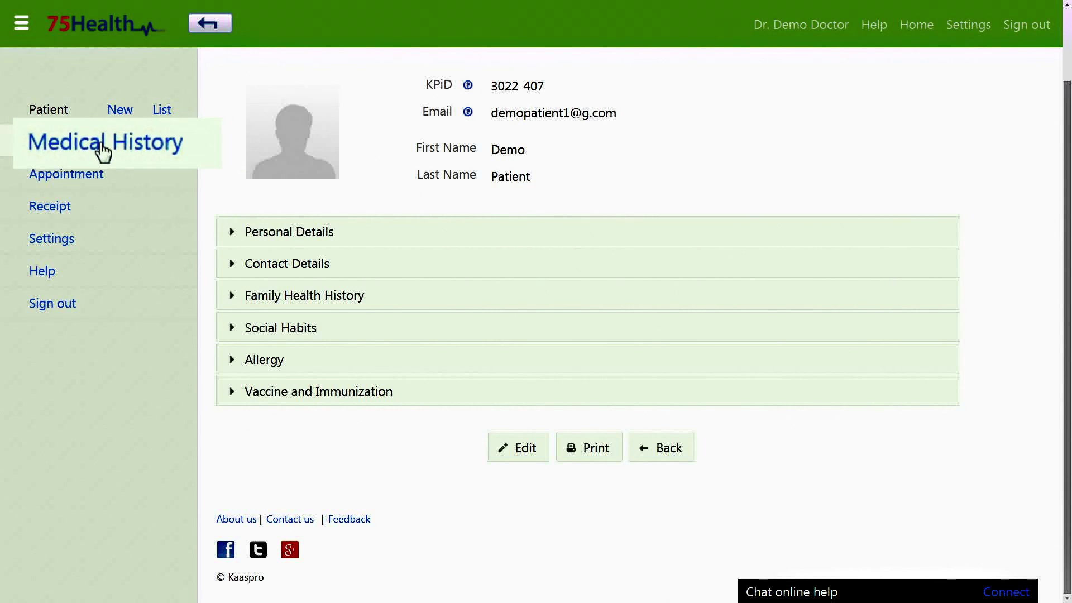
Step: In Medical History, select the patient found by searching 'demo'
left_click(71, 144)
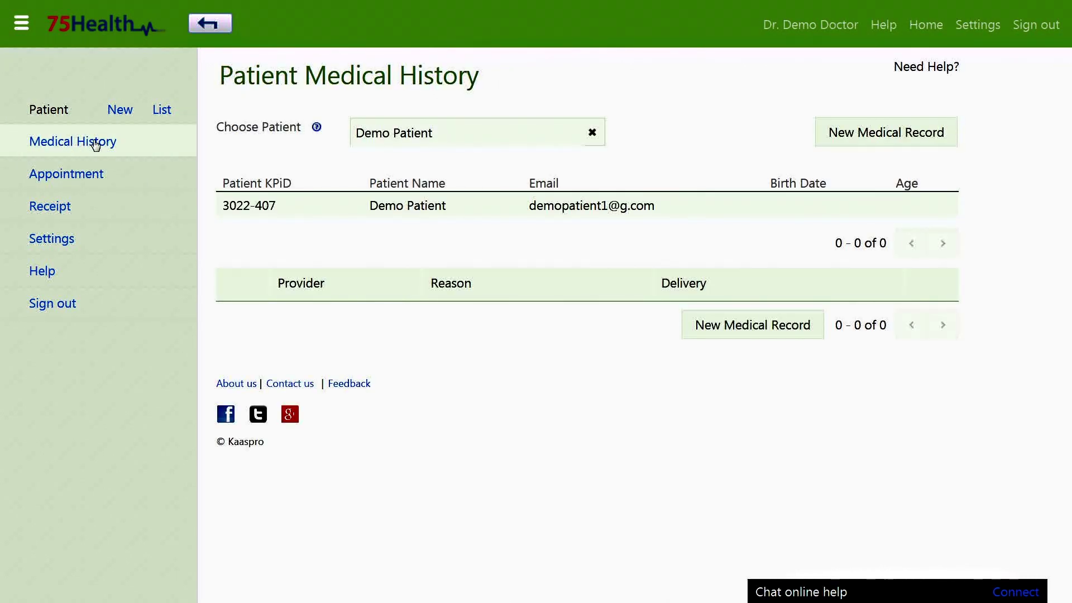
left_click(593, 133)
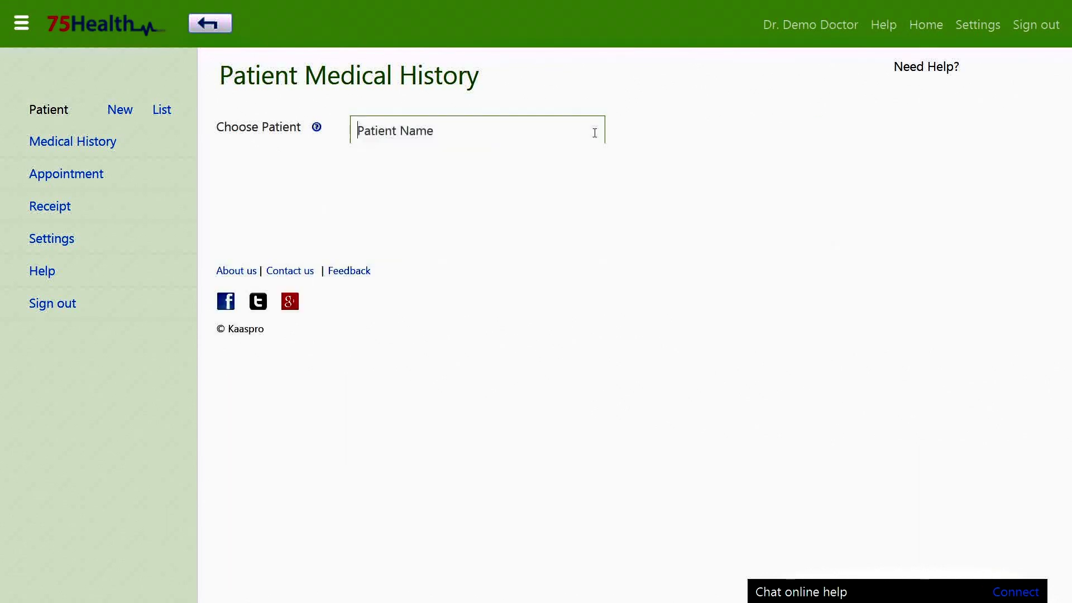
type("demo")
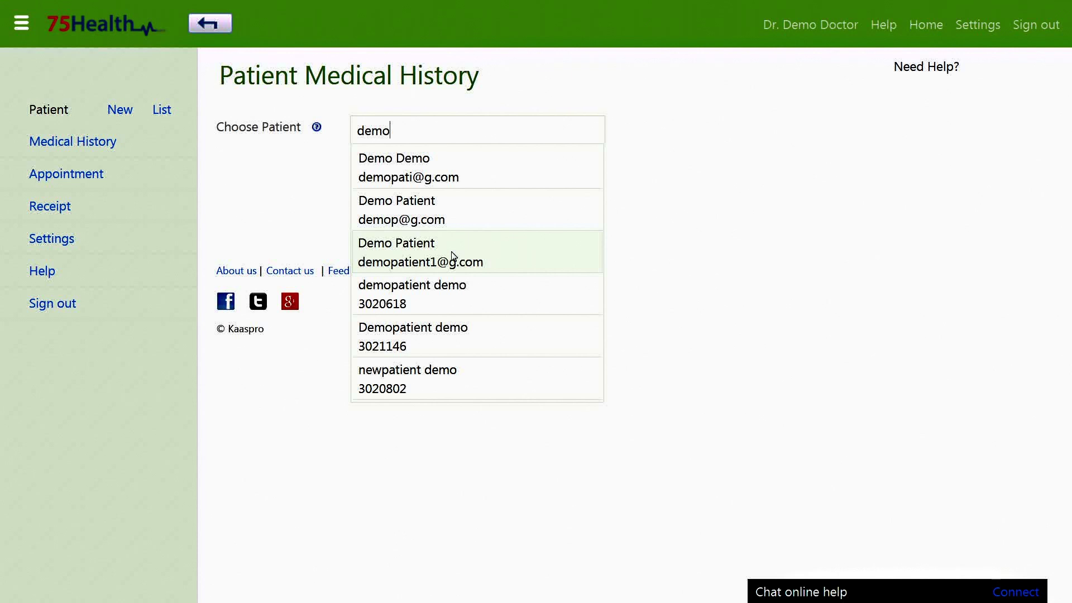
left_click(453, 256)
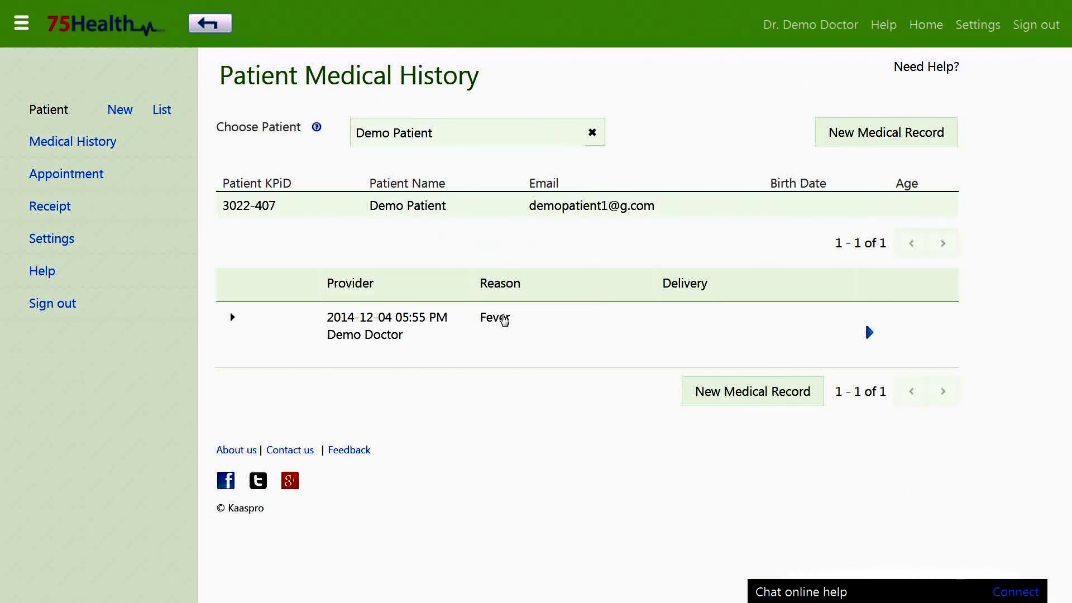
Step: Review the patient's Fever visit record, then return to the history list
left_click(504, 319)
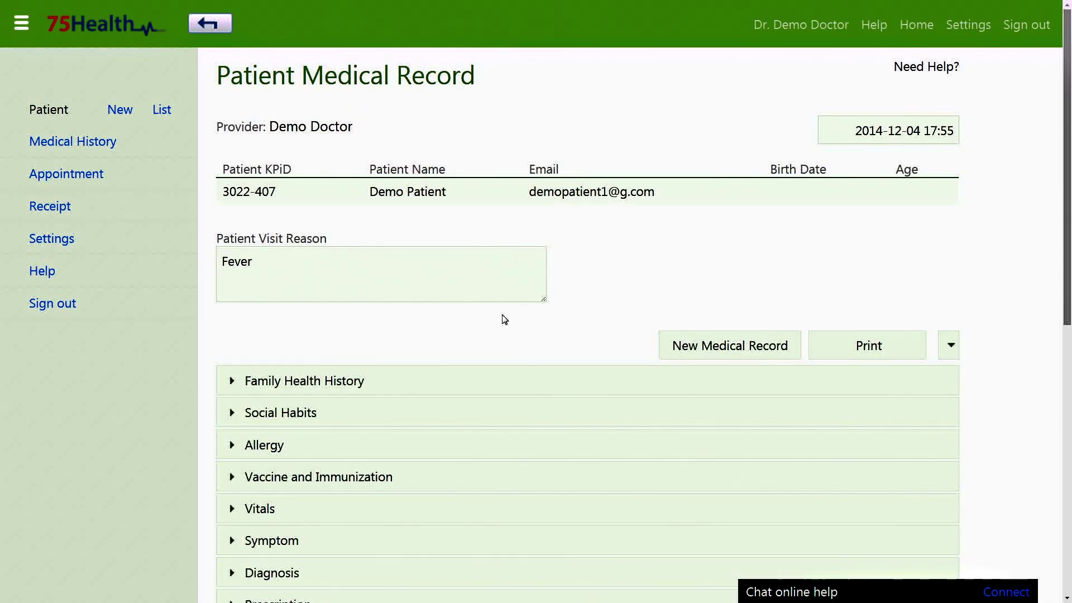
scroll(504, 320, "down", 6)
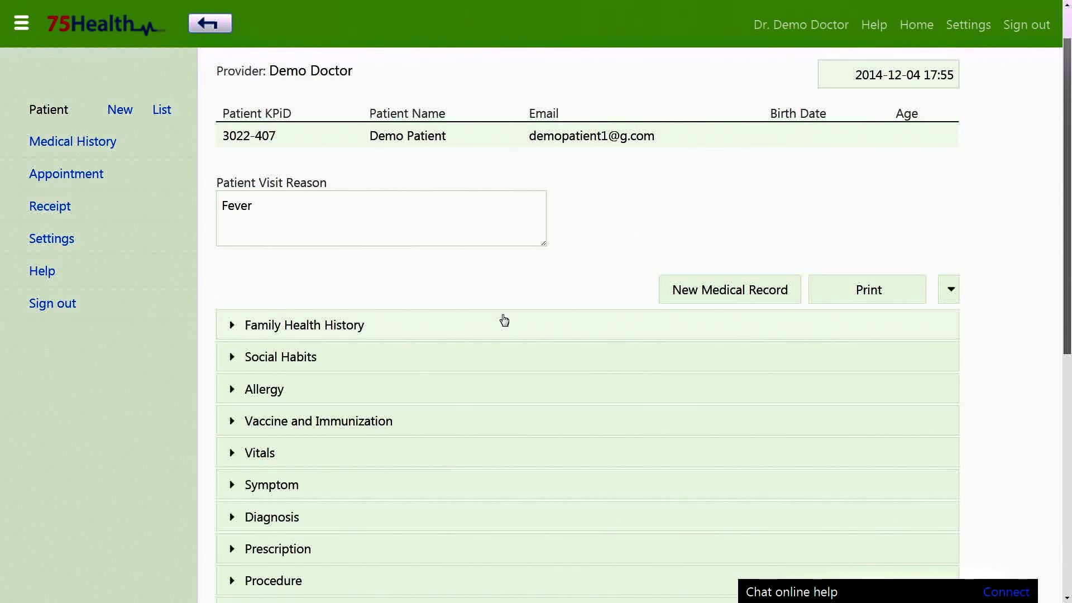
scroll(504, 319, "down", 2)
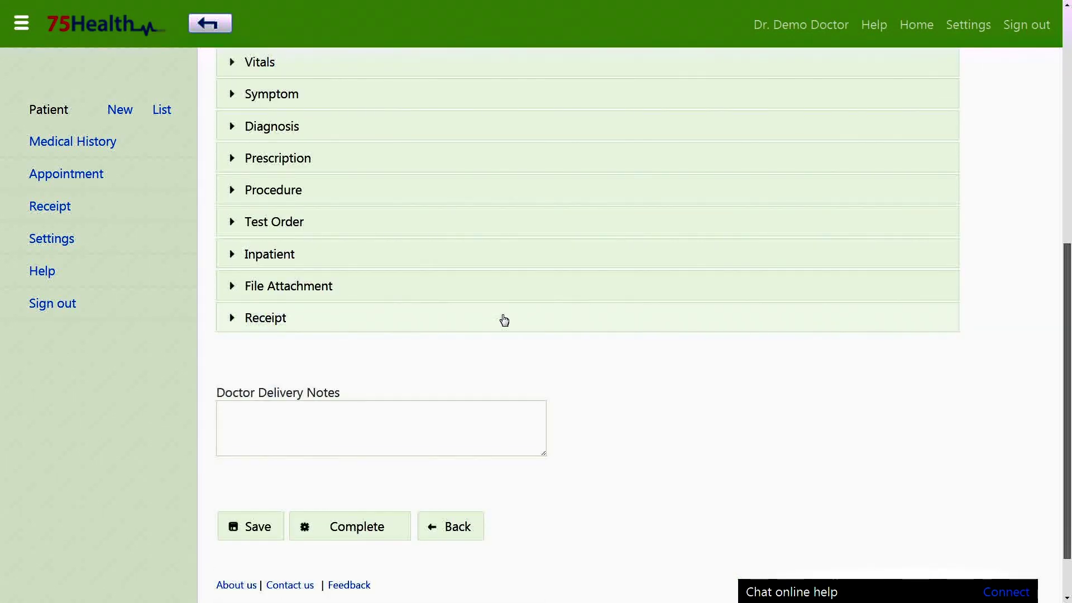
left_click(103, 141)
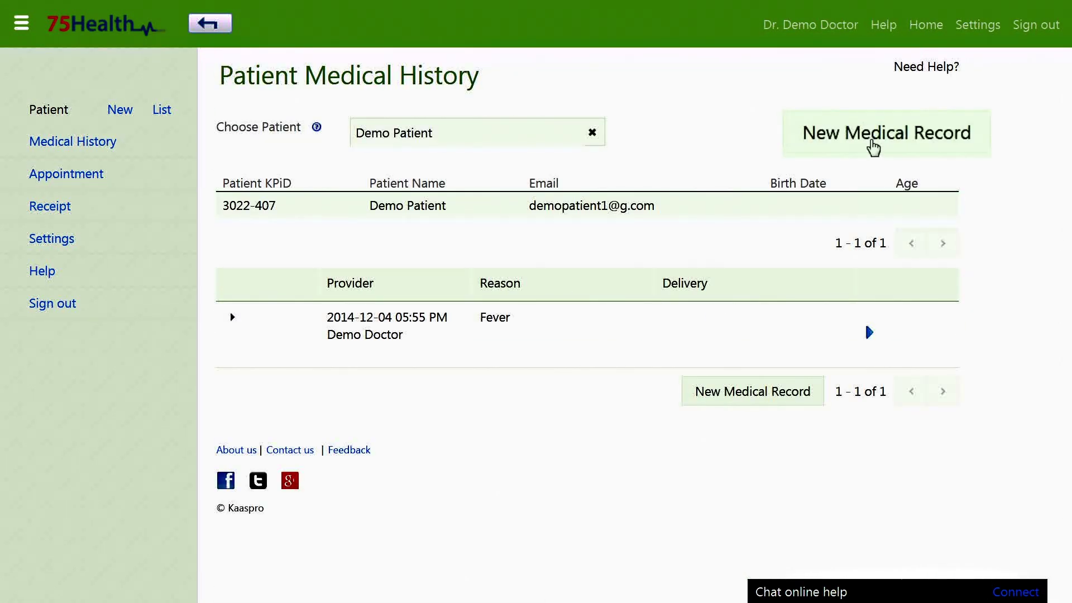
Step: Start a new medical record with visit reason 'Fever and cold'
left_click(863, 144)
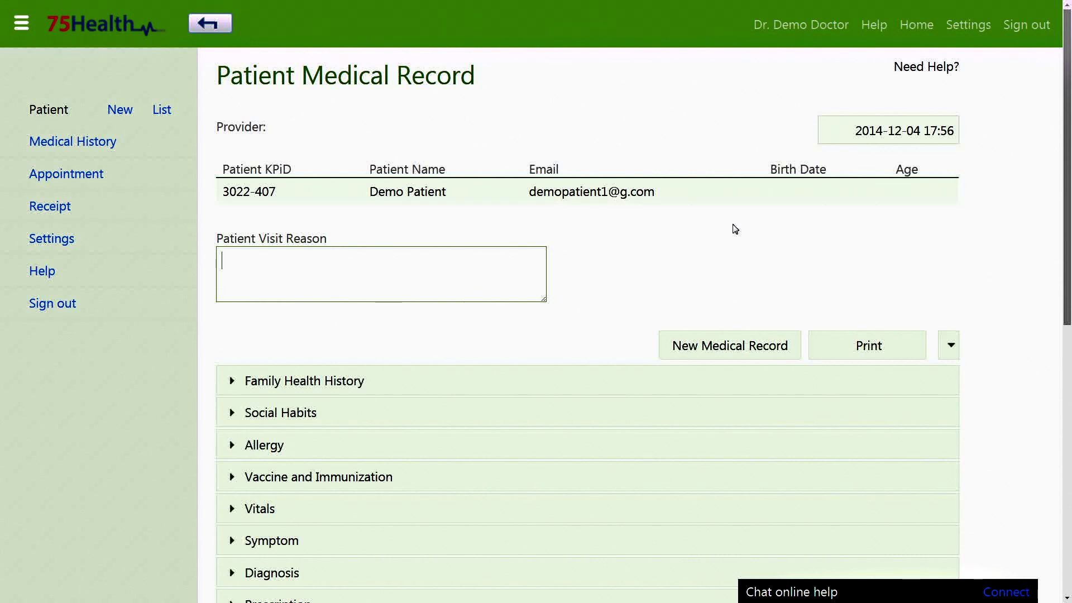
type("Fever and cold")
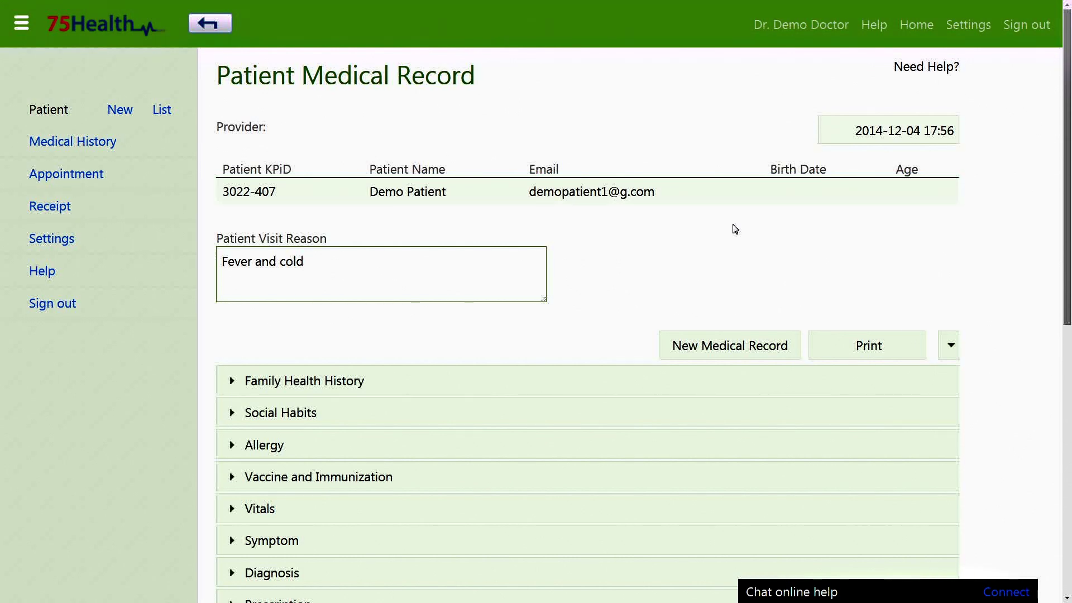
scroll(735, 229, "down", 3)
Step: Fill in the Vitals: BP 80/115, then 99 and 110, and respiratory rate 11
left_click(325, 327)
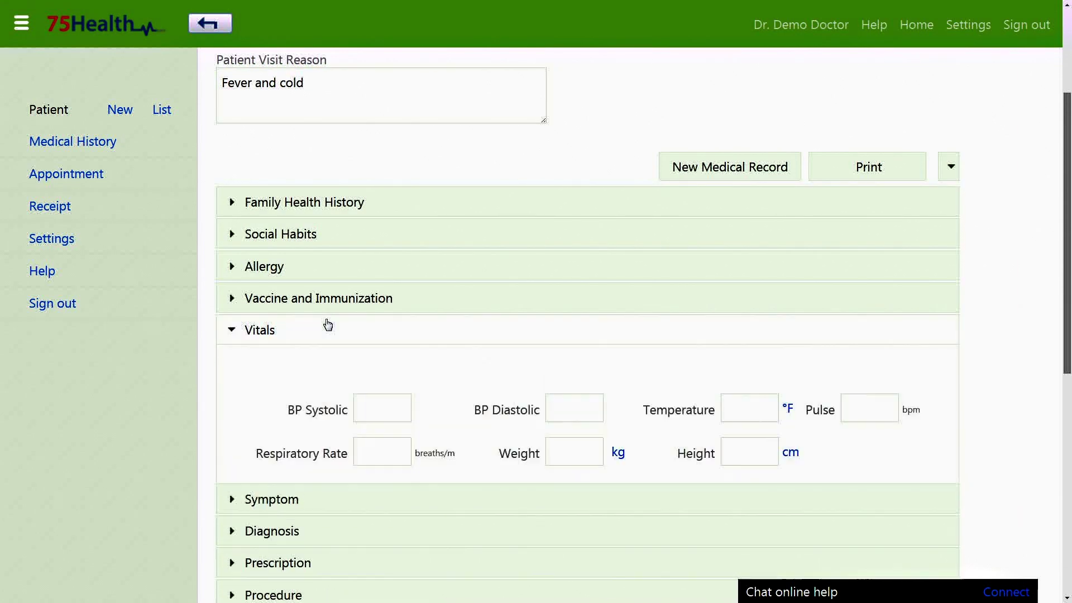
left_click(374, 414)
scroll(374, 414, "down", 2)
type("80")
key("Tab")
type("115")
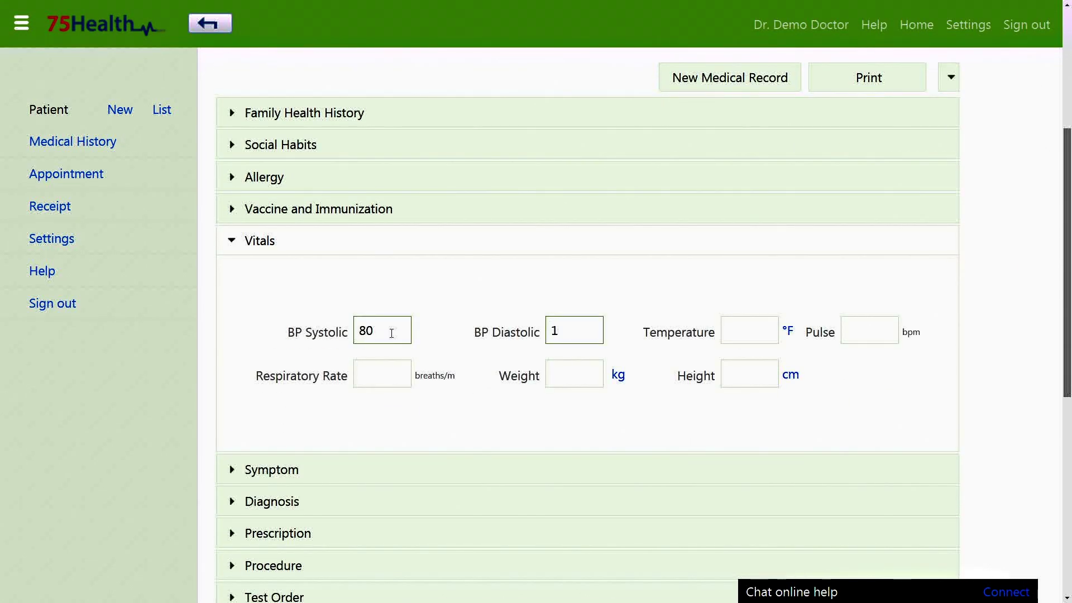
key("Tab")
type("99")
key("Tab")
type("110")
left_click(384, 373)
type("1")
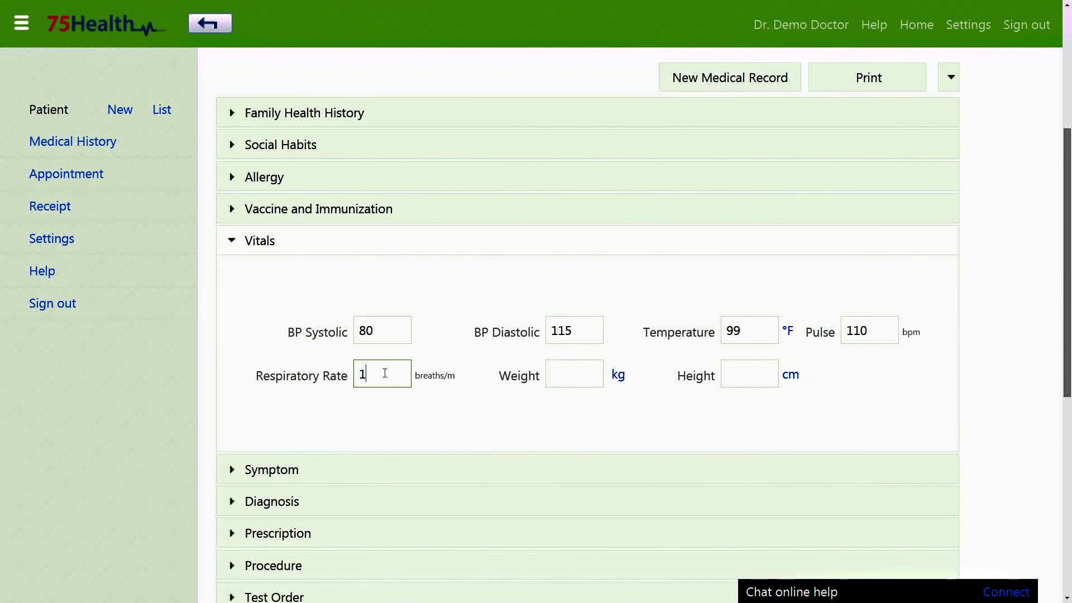
type("1")
left_click(566, 375)
left_click(759, 374)
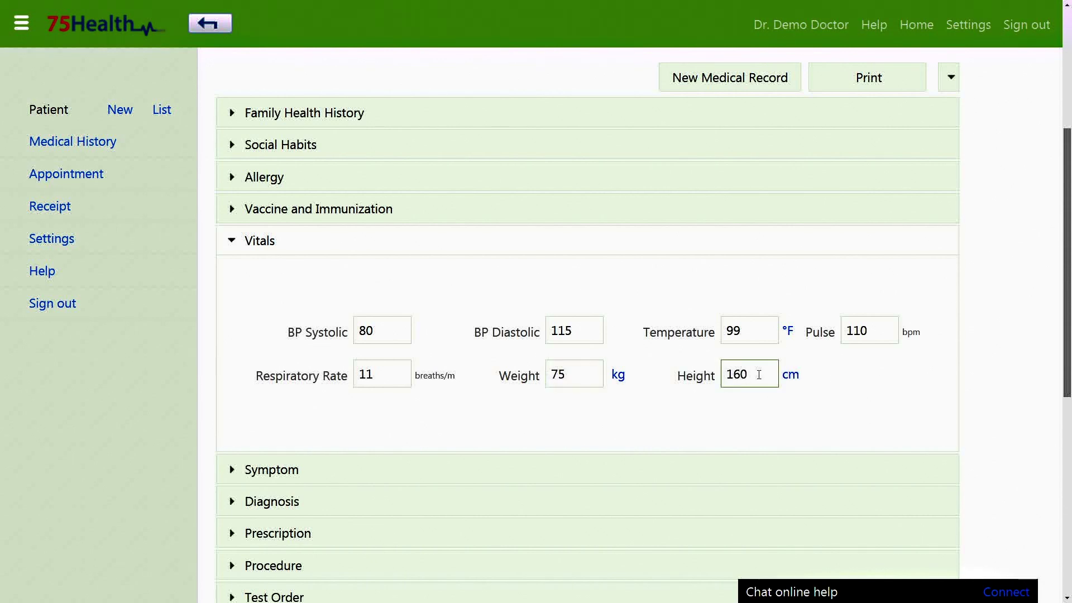
scroll(597, 271, "down", 7)
Step: Add the doctor delivery note 'Come after 3 days' and save the visit record
left_click(407, 386)
type("Come")
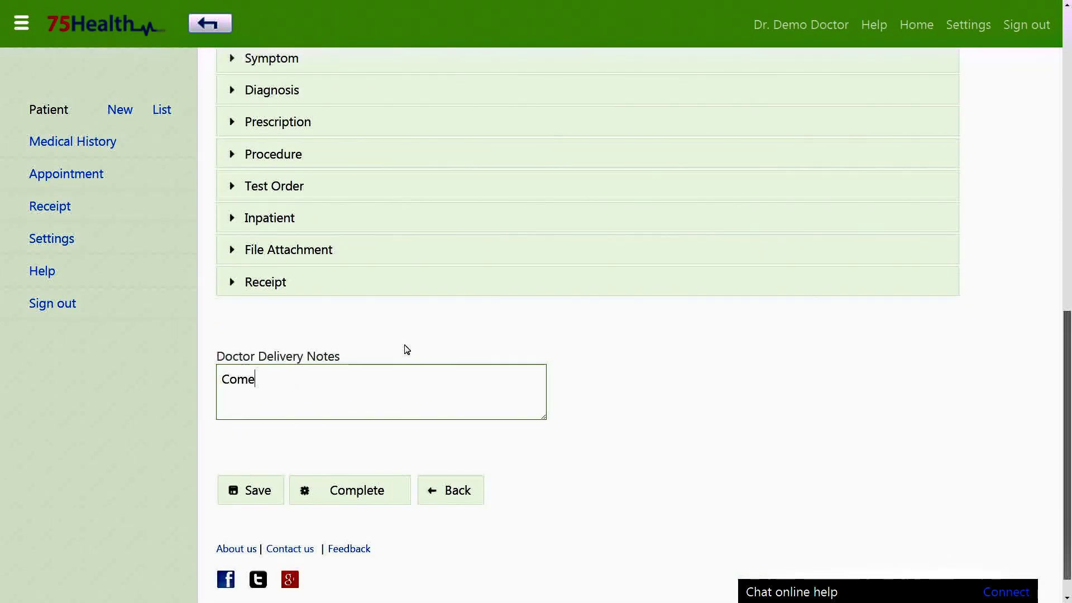
type(" after 3 days")
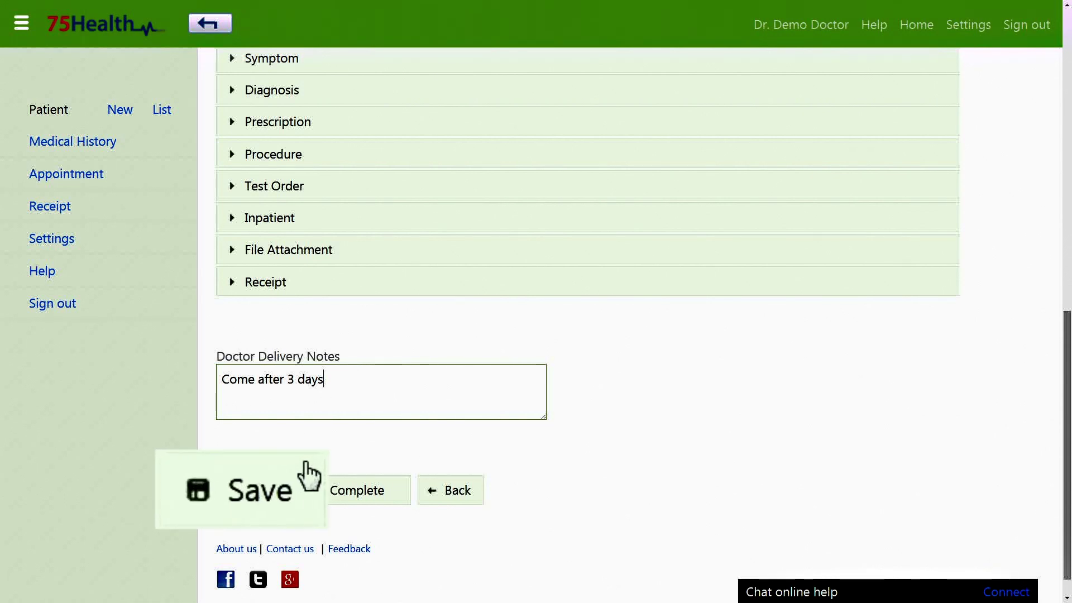
left_click(263, 487)
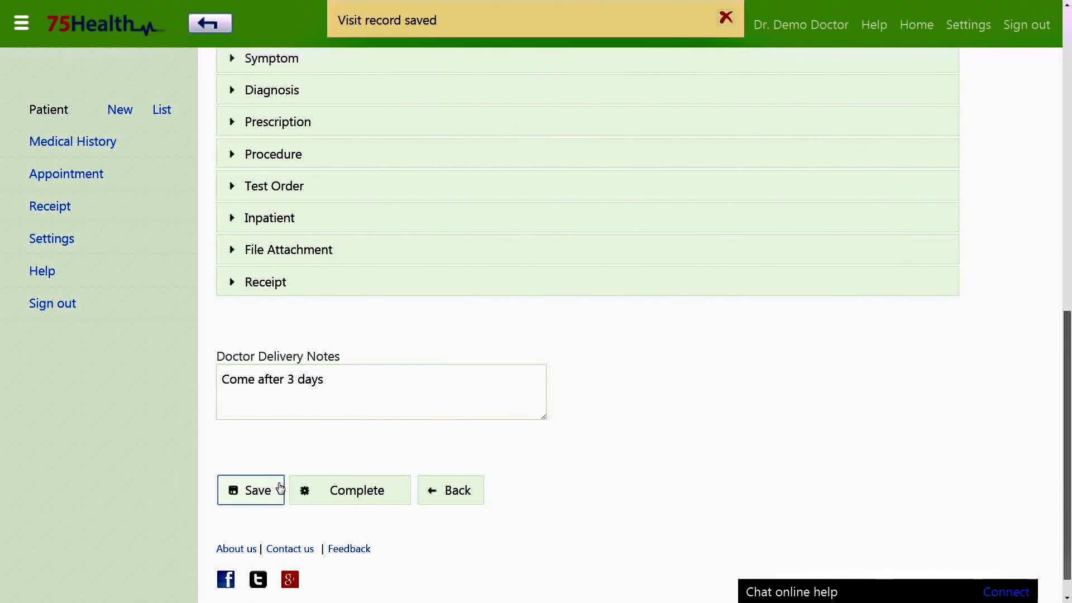
scroll(314, 375, "up", 5)
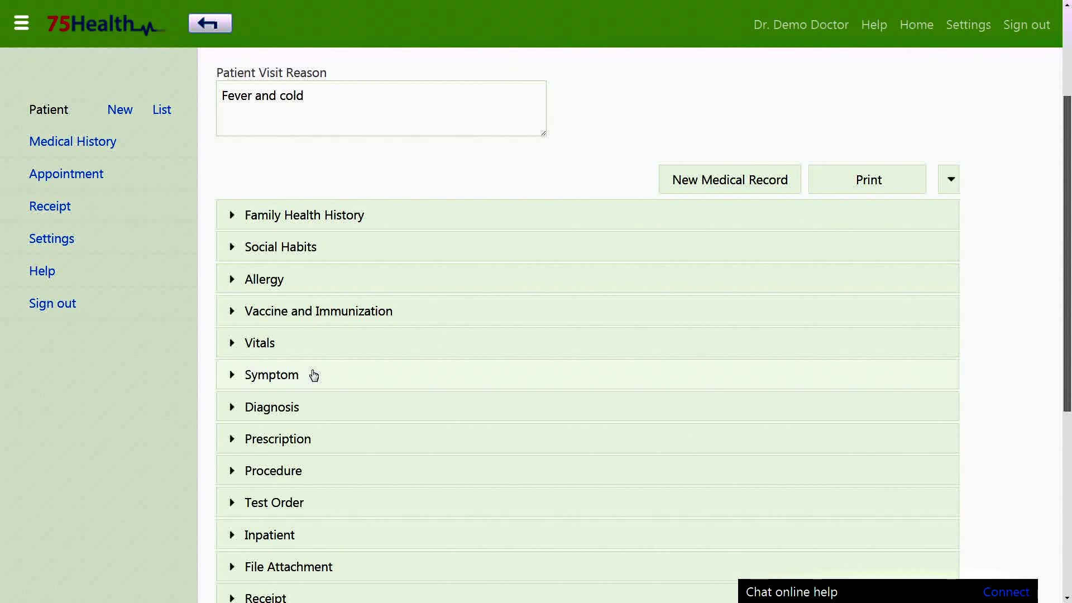
Step: Add symptom Drug induced fever - R50.2, described 'Fever and cold', starting 2014-12-02
left_click(313, 375)
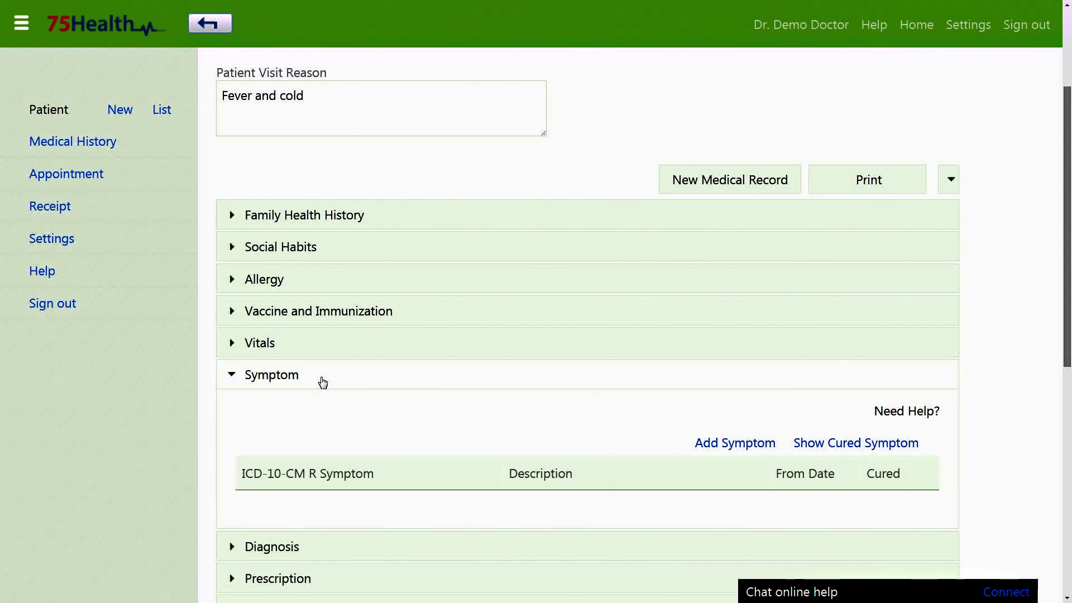
scroll(393, 417, "down", 2)
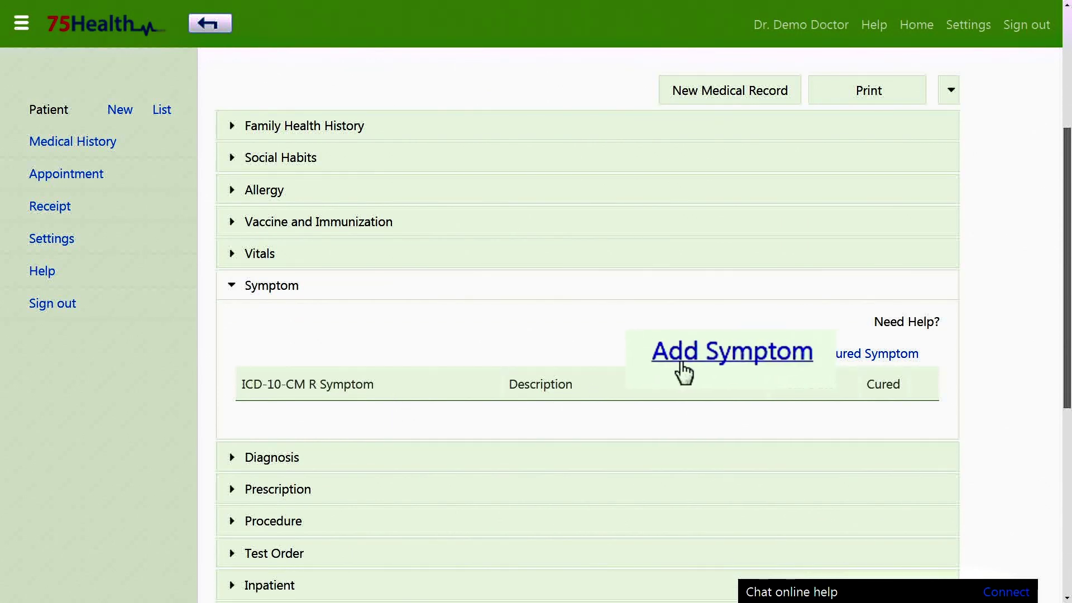
left_click(726, 354)
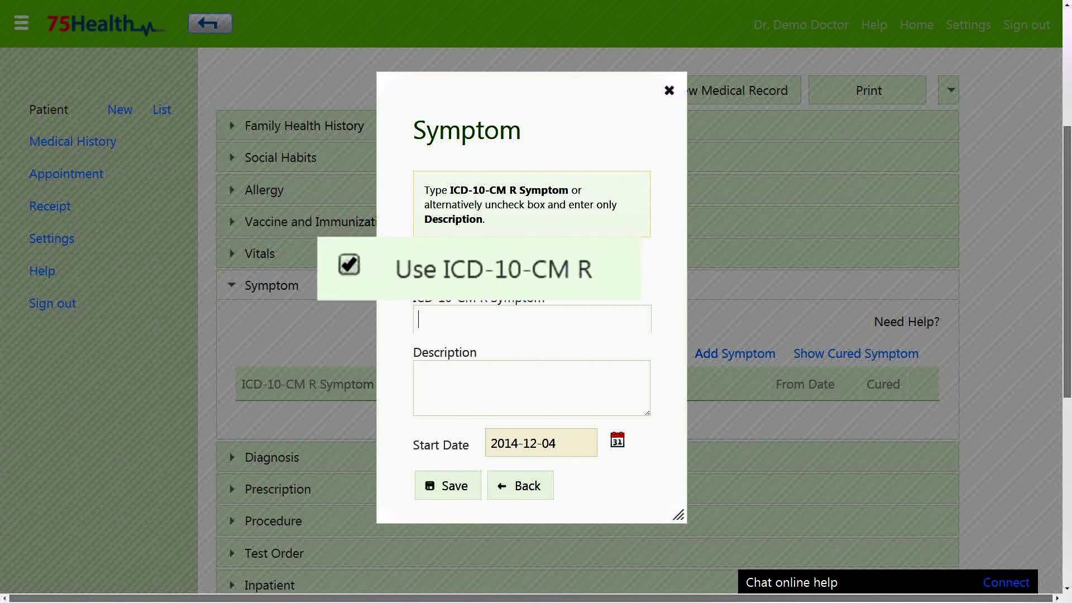
type("fev")
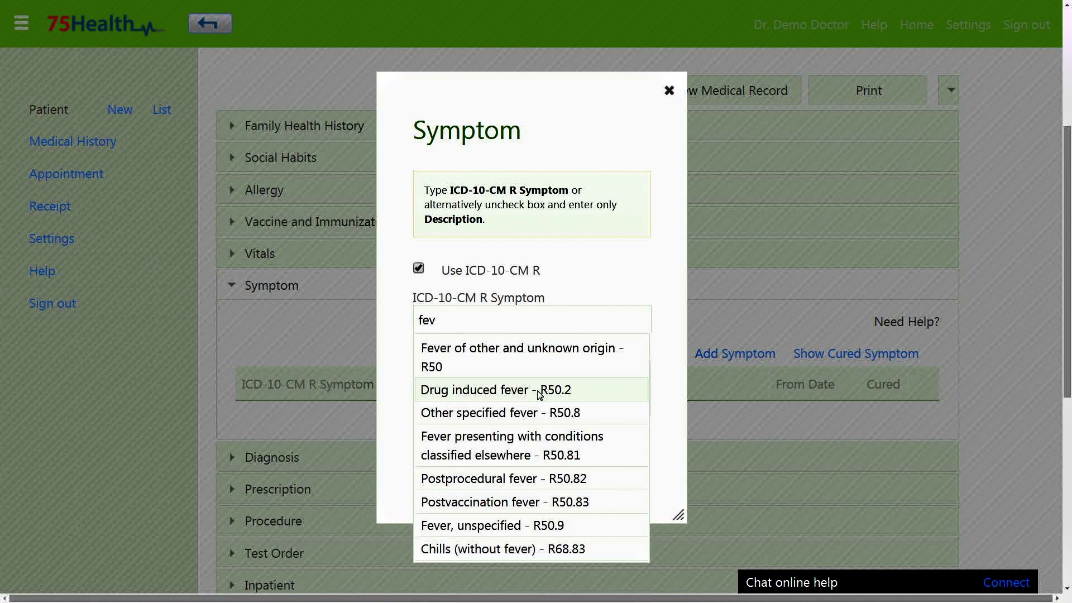
left_click(536, 387)
type("Fever and cold")
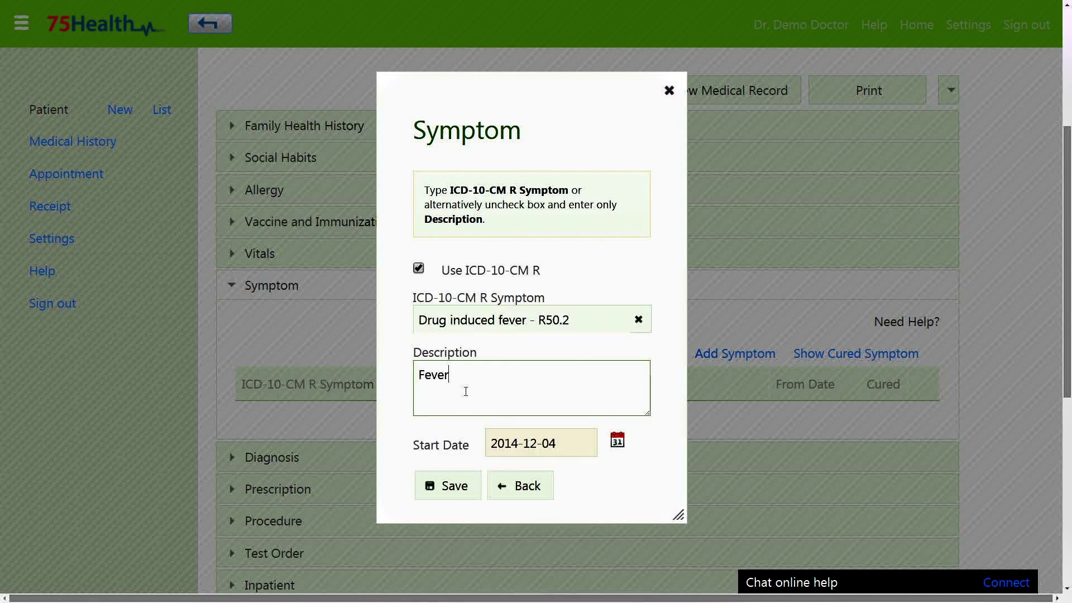
left_click(616, 441)
left_click(575, 326)
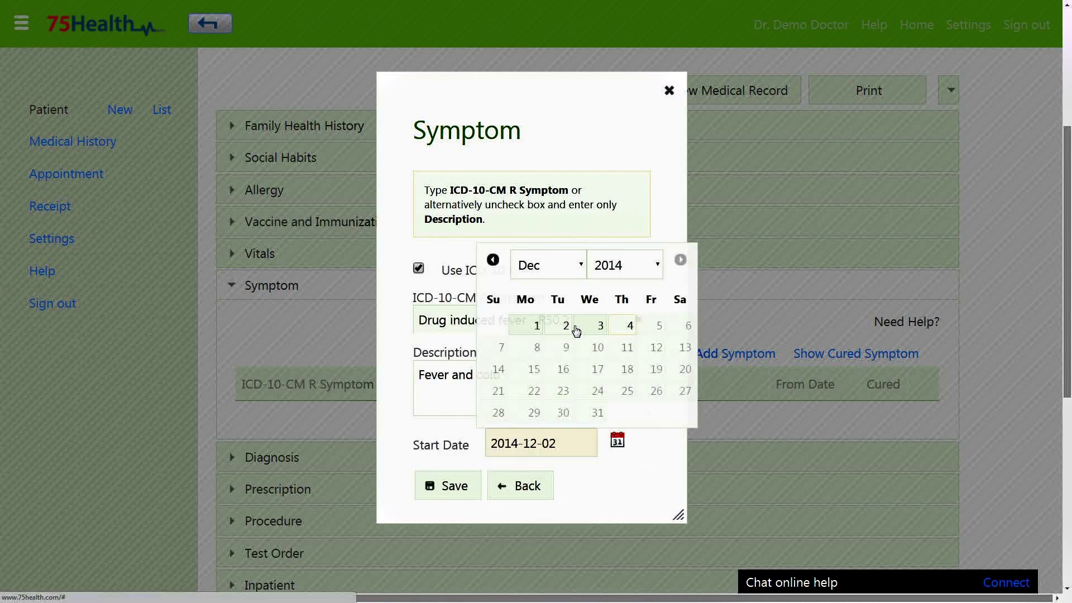
left_click(443, 491)
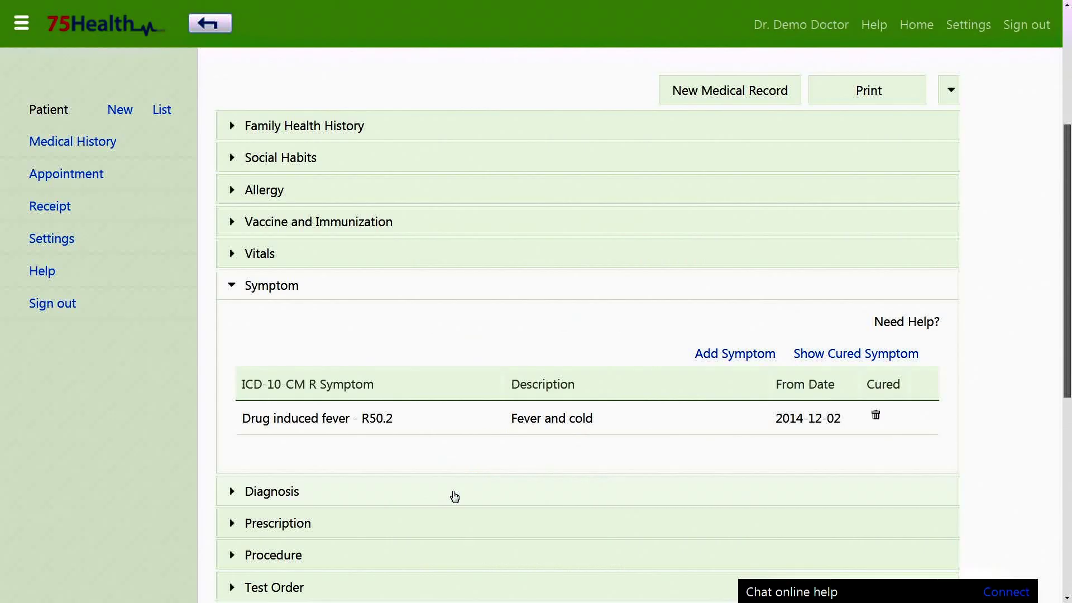
Step: Add diagnosis Typhoid fever - A01.0, described 'Typhoid fever', starting 2014-12-03
left_click(454, 497)
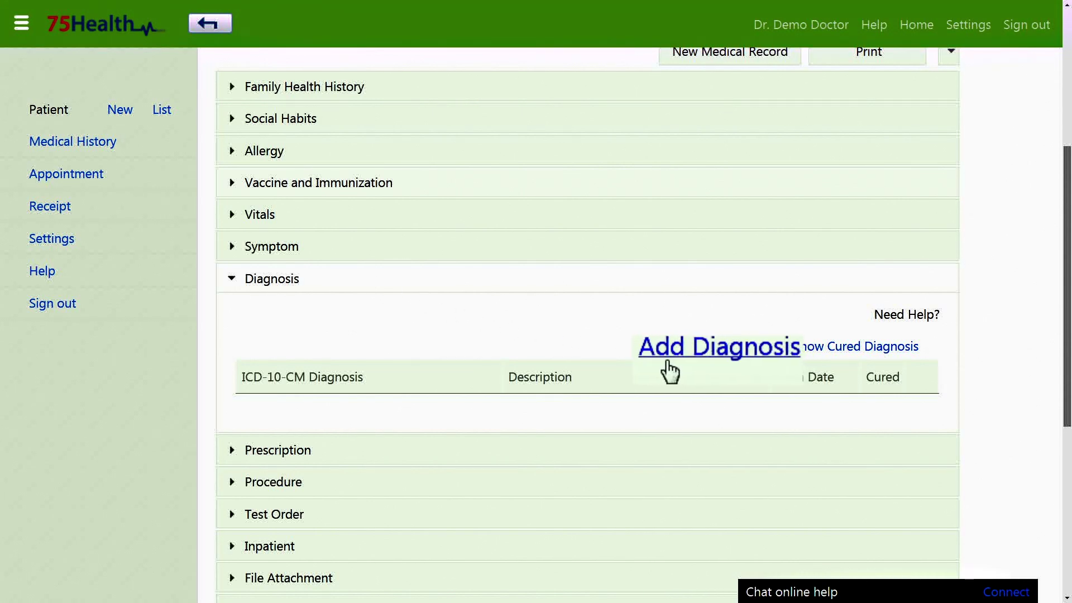
left_click(726, 348)
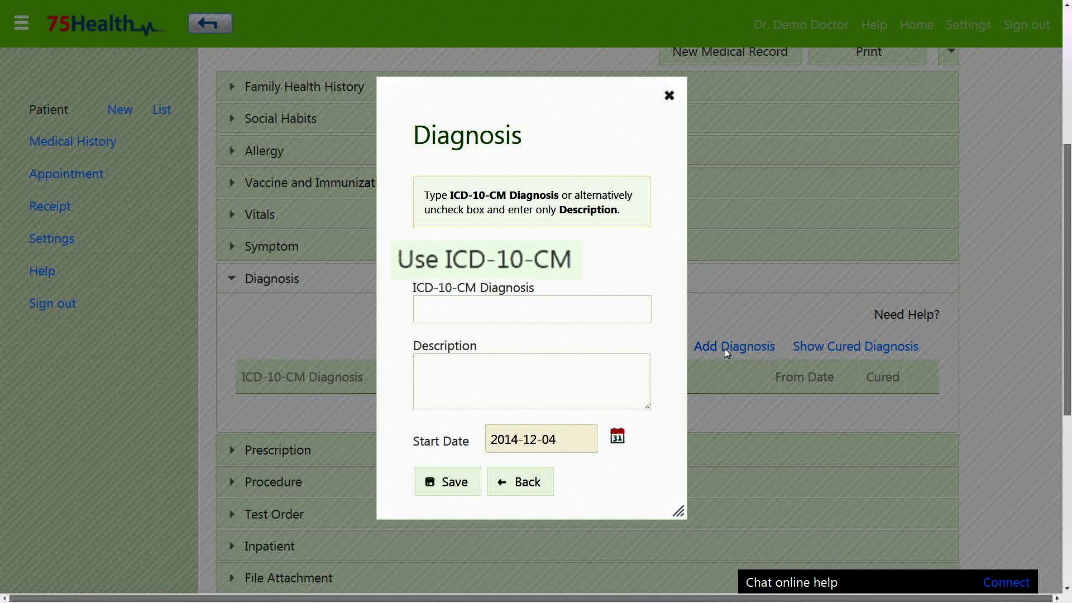
left_click(579, 308)
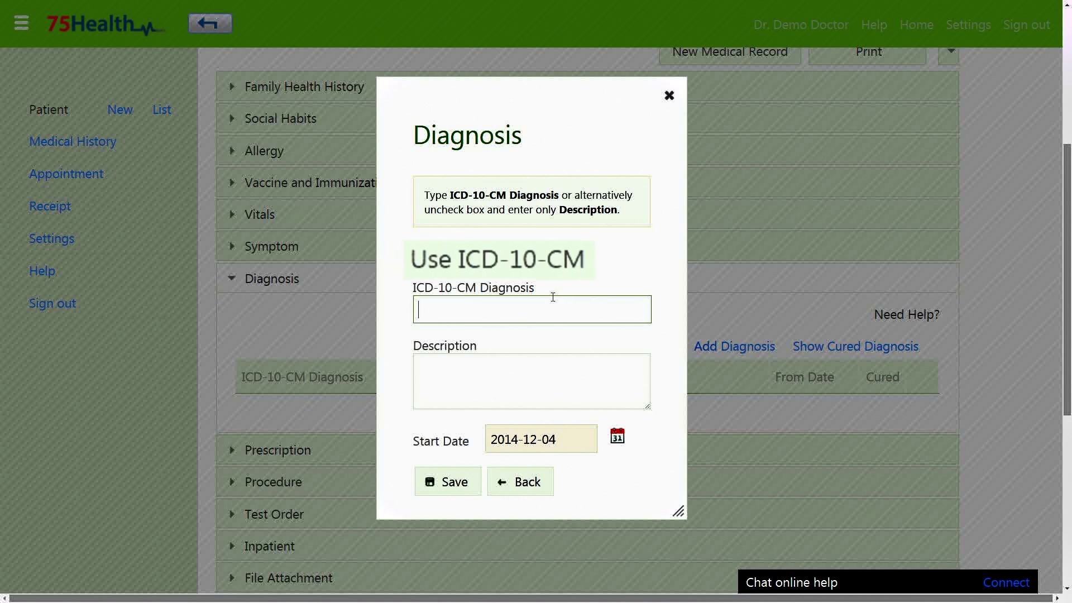
type("typ")
left_click(528, 376)
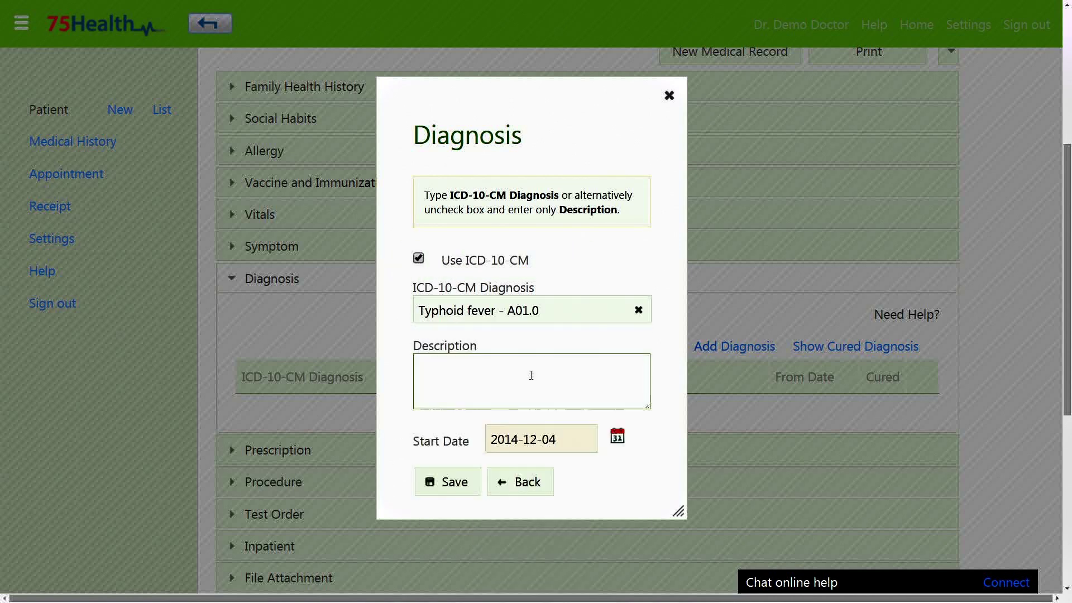
left_click(525, 375)
type("Typhoid fever")
left_click(541, 440)
left_click(540, 318)
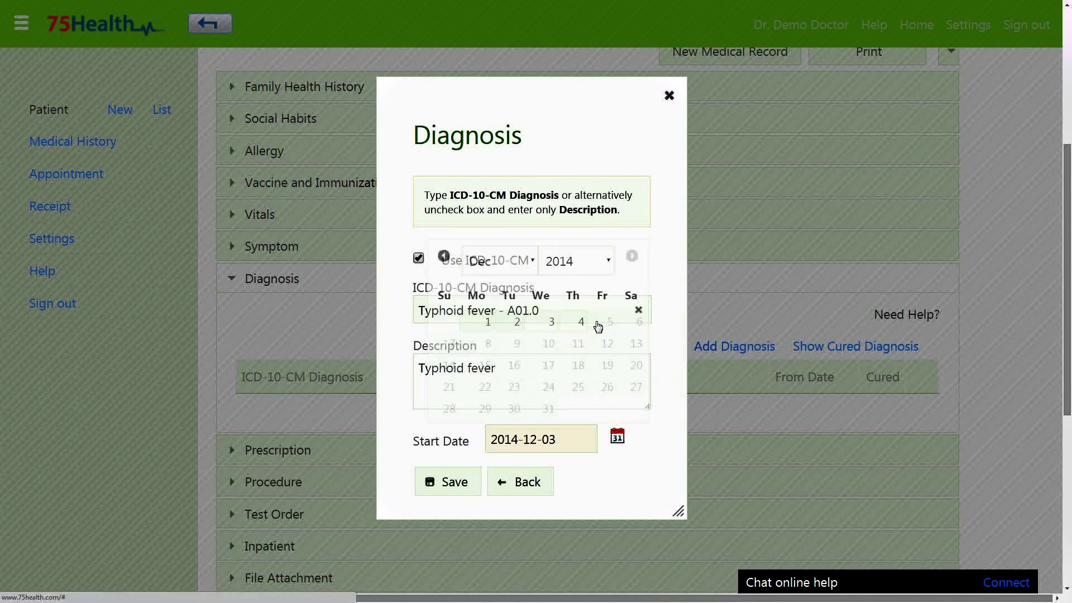
left_click(449, 497)
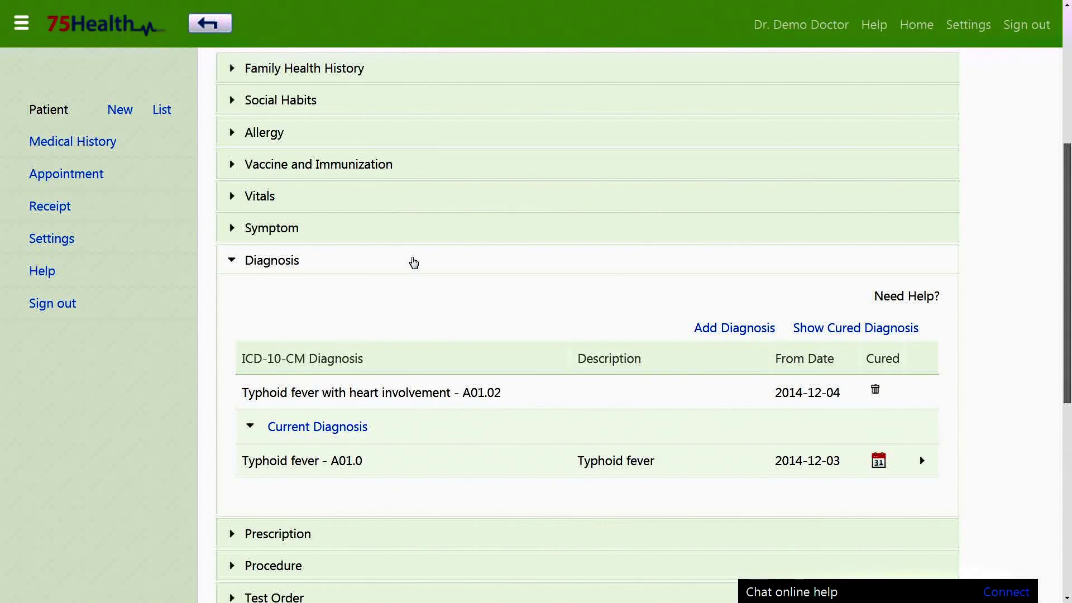
left_click(412, 261)
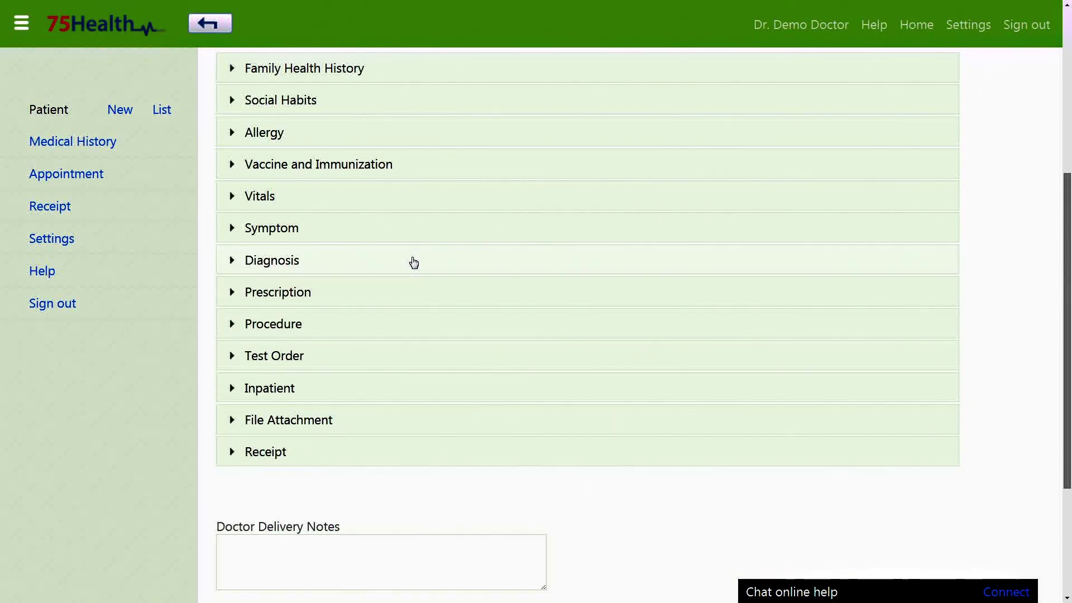
Step: Add a Saridon 500 prescription with directions 1 - 0 - 0, quantity 6 and 1 refill
left_click(389, 300)
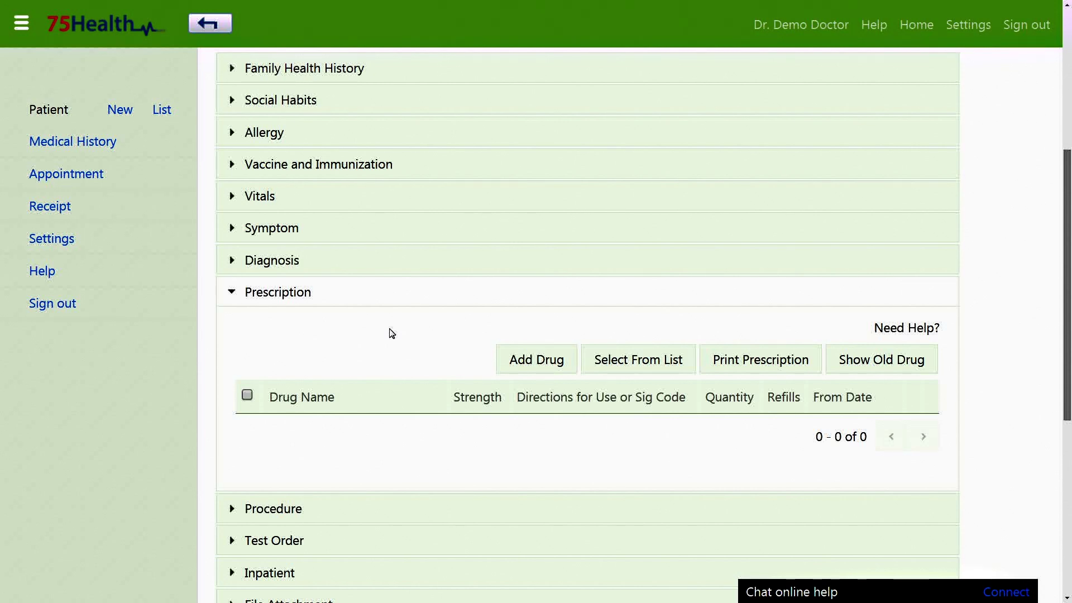
scroll(392, 333, "down", 1)
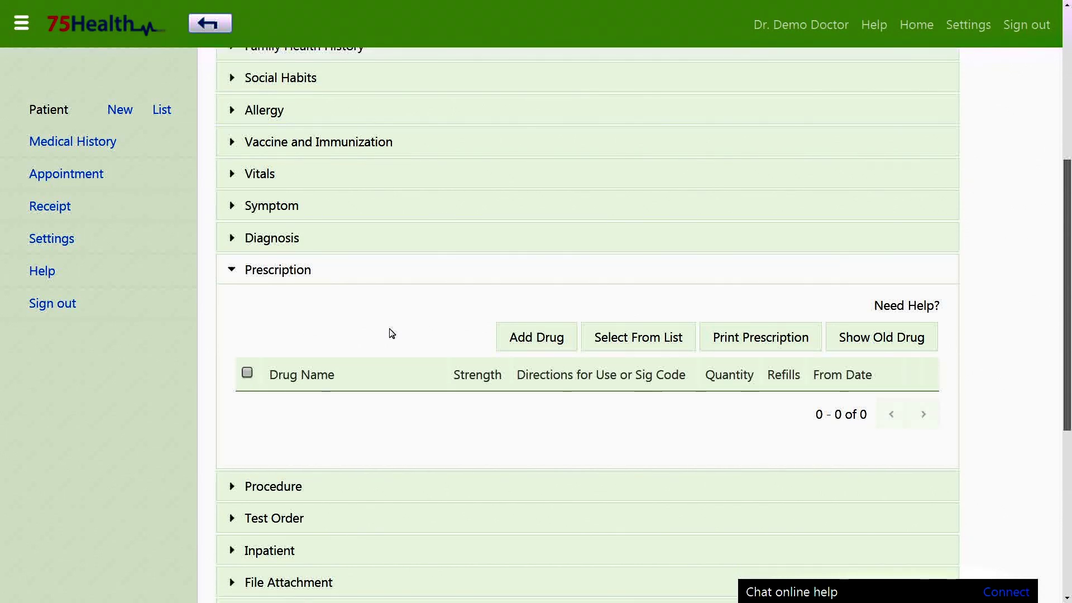
scroll(392, 333, "down", 1)
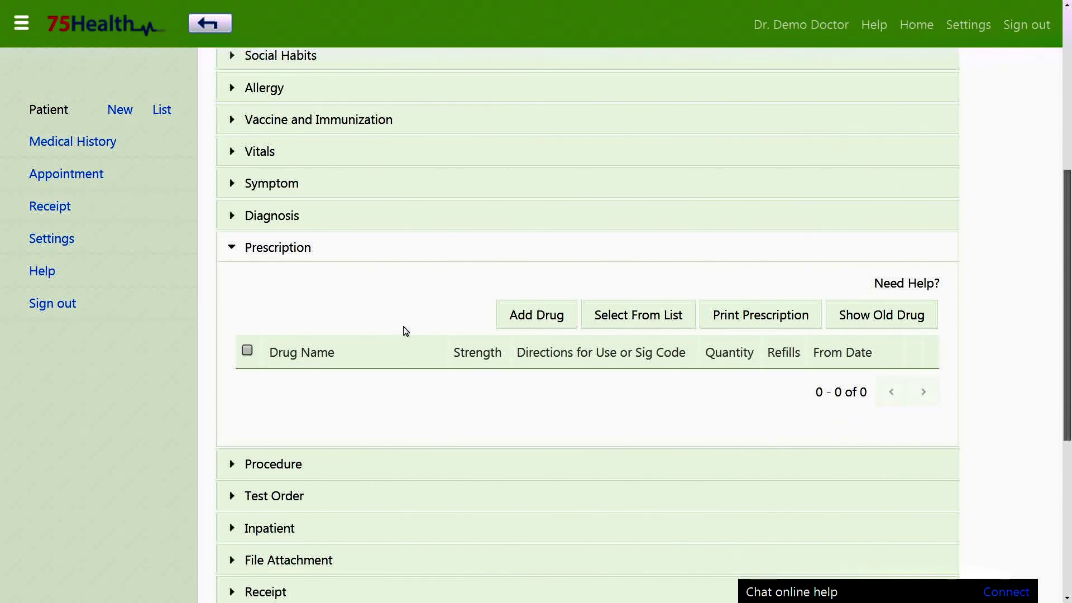
left_click(505, 321)
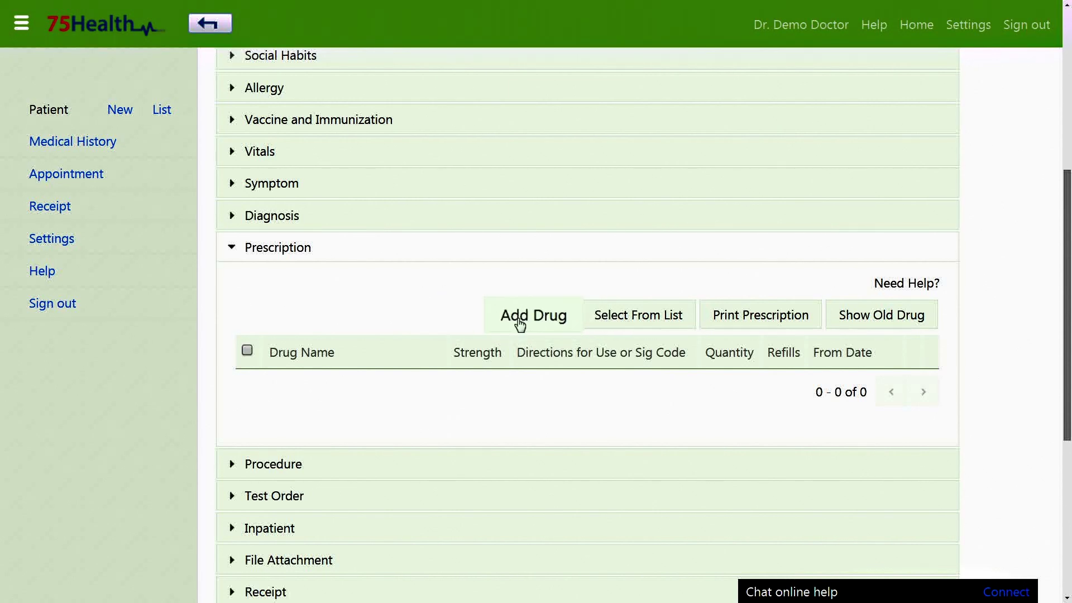
type("Sarido")
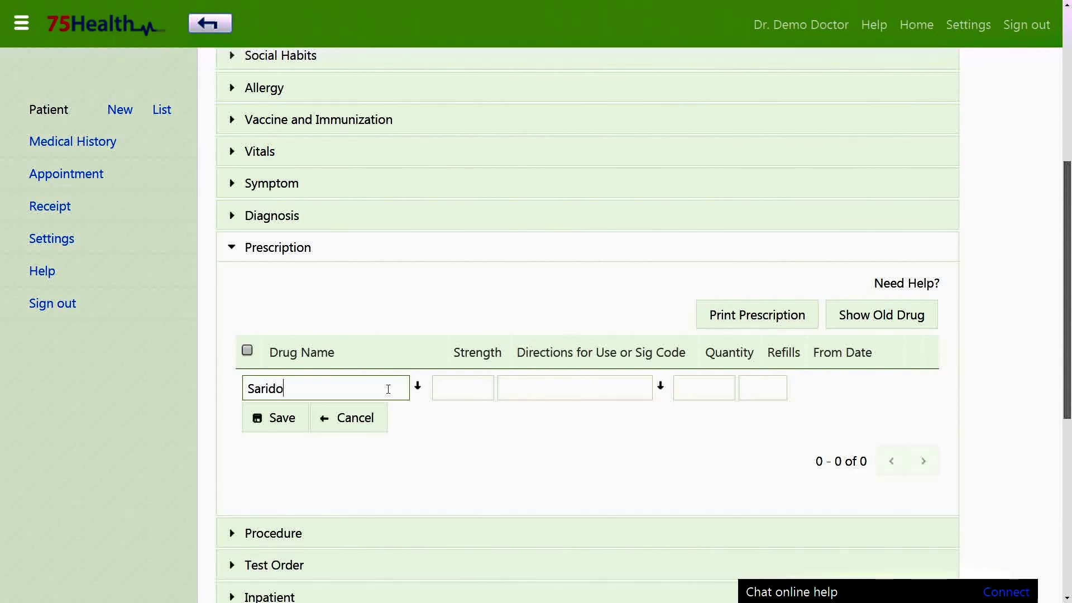
type("n")
key("Tab")
type("500")
key("Tab")
type("1")
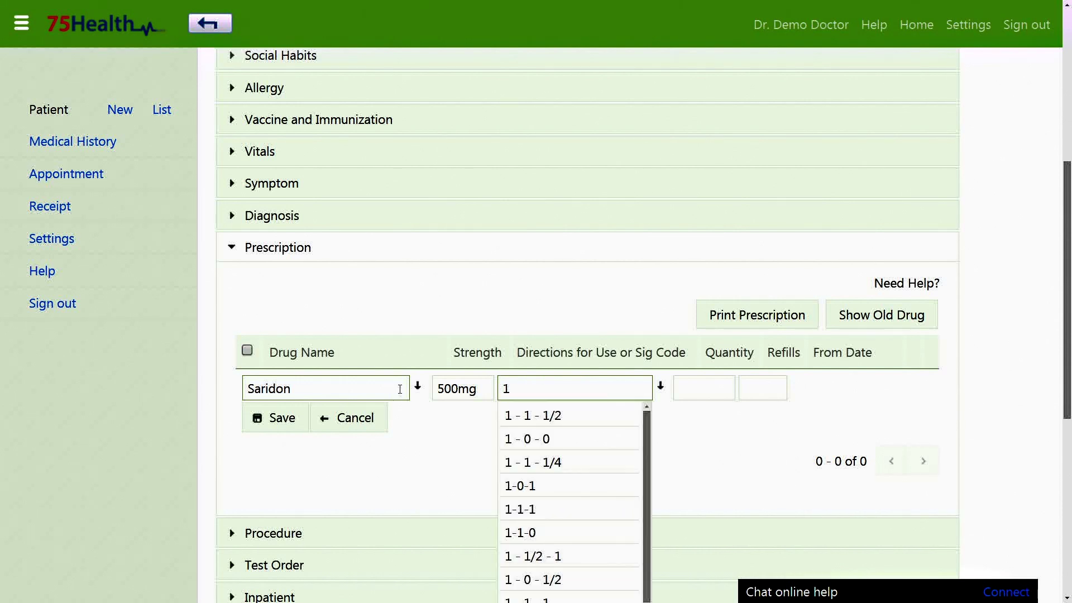
left_click(547, 442)
left_click(704, 388)
type("6")
left_click(750, 388)
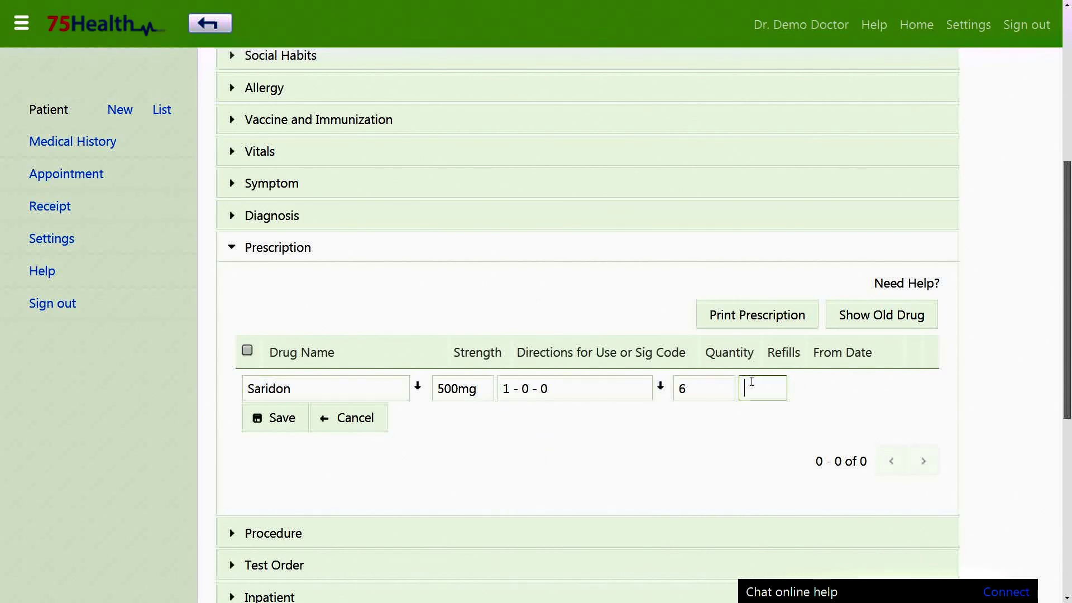
type("1")
left_click(273, 425)
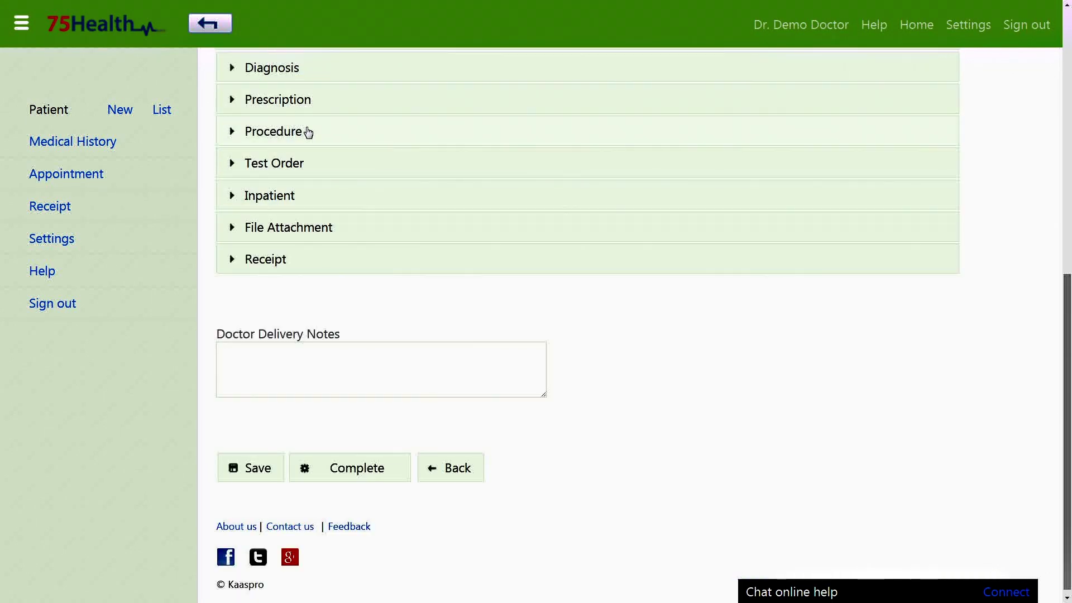
Step: Add a completed red blood cell transfusion procedure with result Normal
left_click(307, 132)
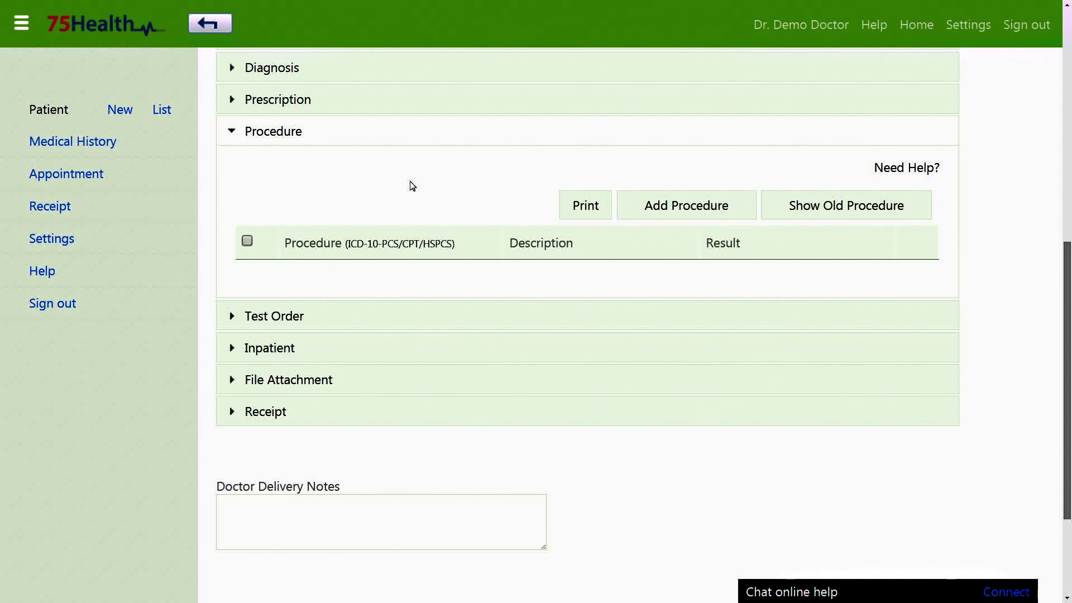
left_click(631, 205)
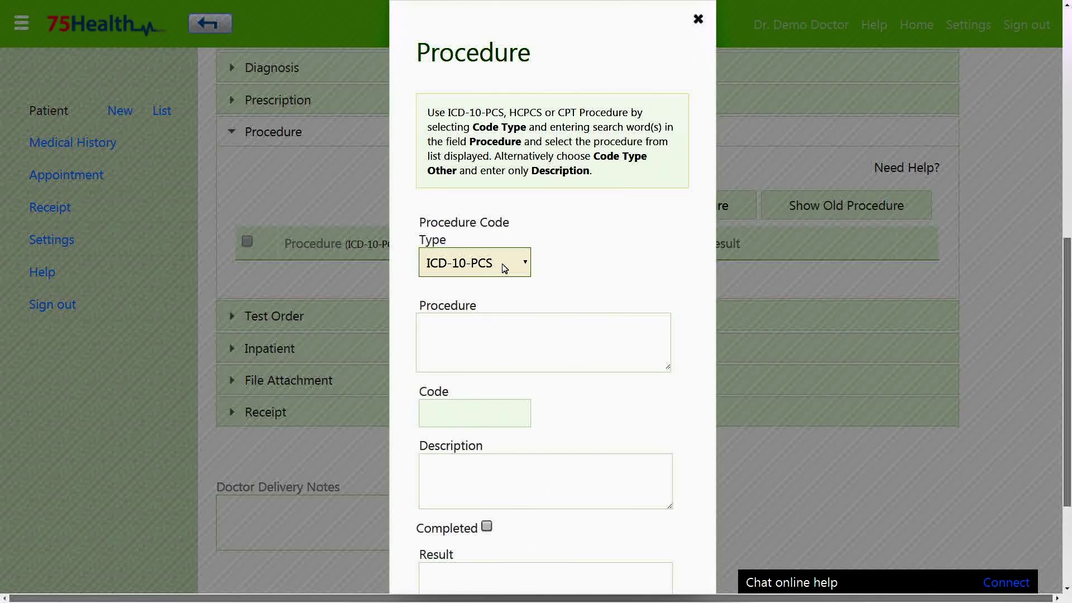
left_click(504, 268)
left_click(491, 324)
type("bloo")
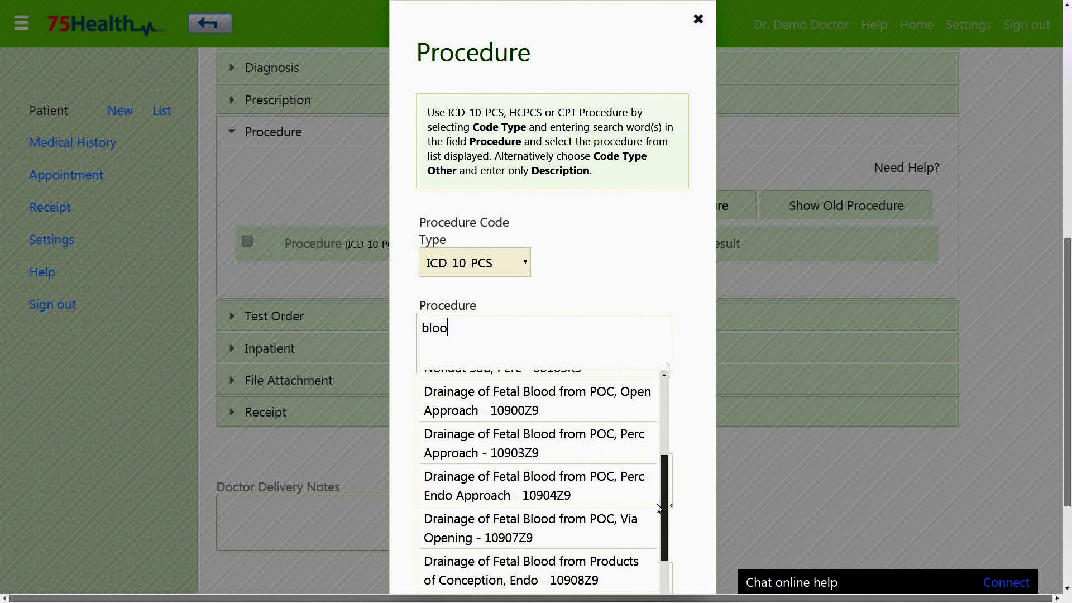
scroll(656, 507, "down", 3)
left_click(510, 462)
left_click(510, 462)
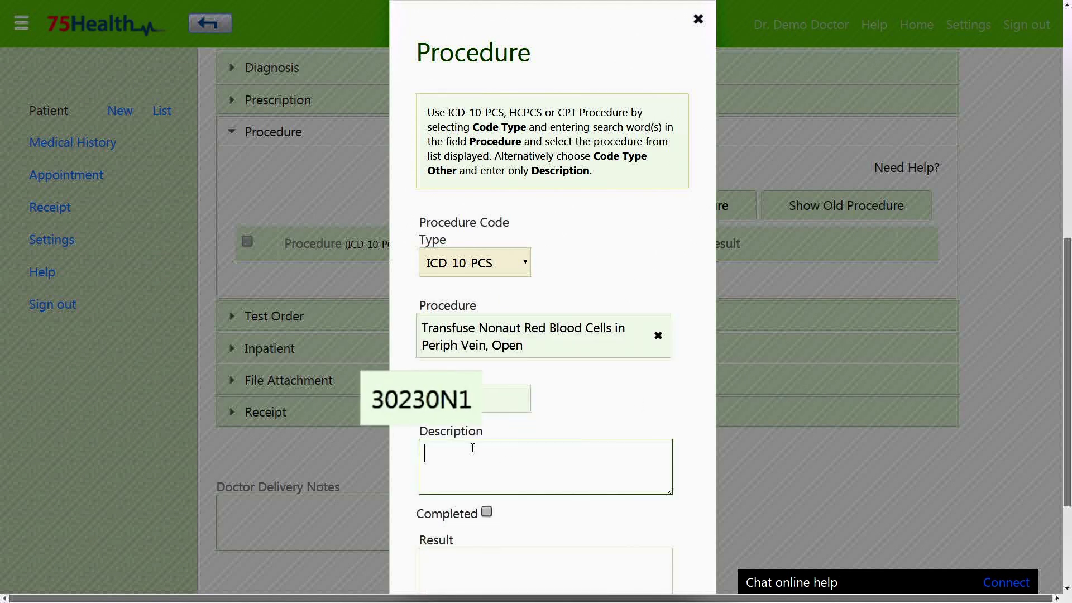
left_click(594, 409)
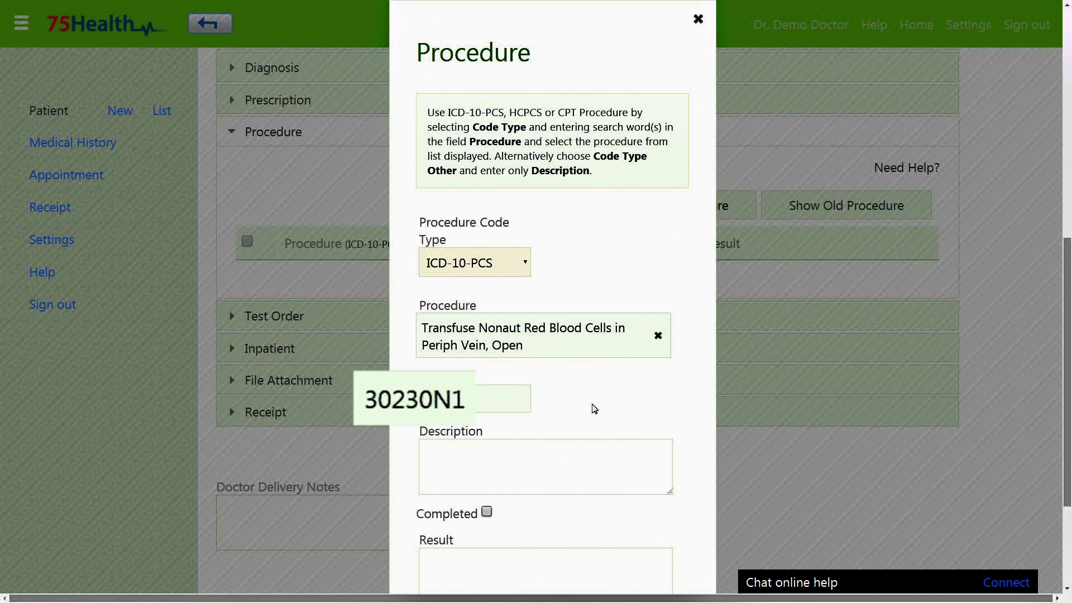
scroll(595, 409, "down", 3)
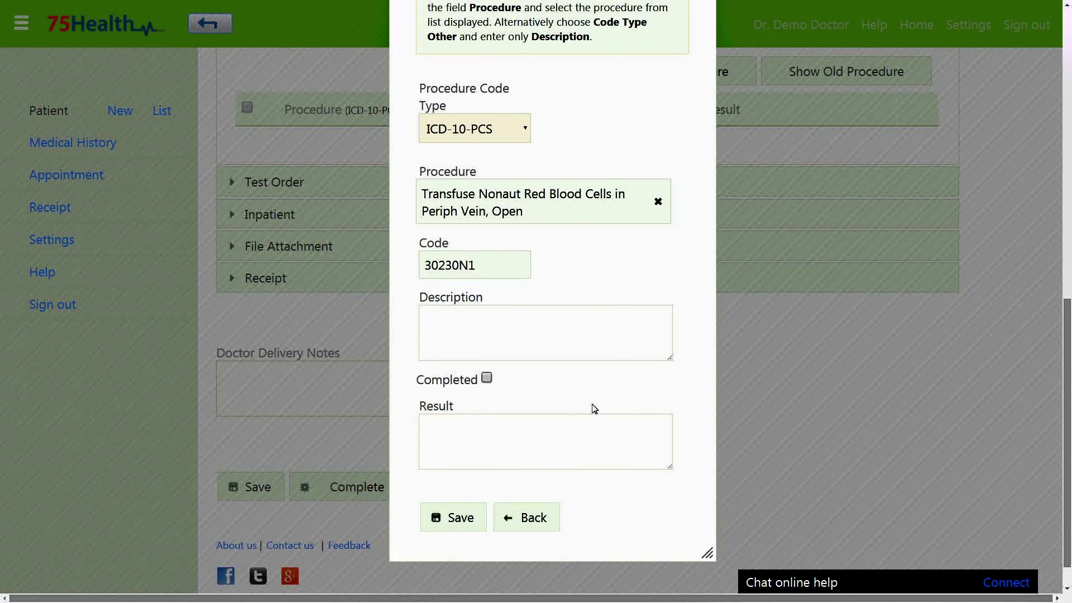
left_click(487, 378)
left_click(485, 442)
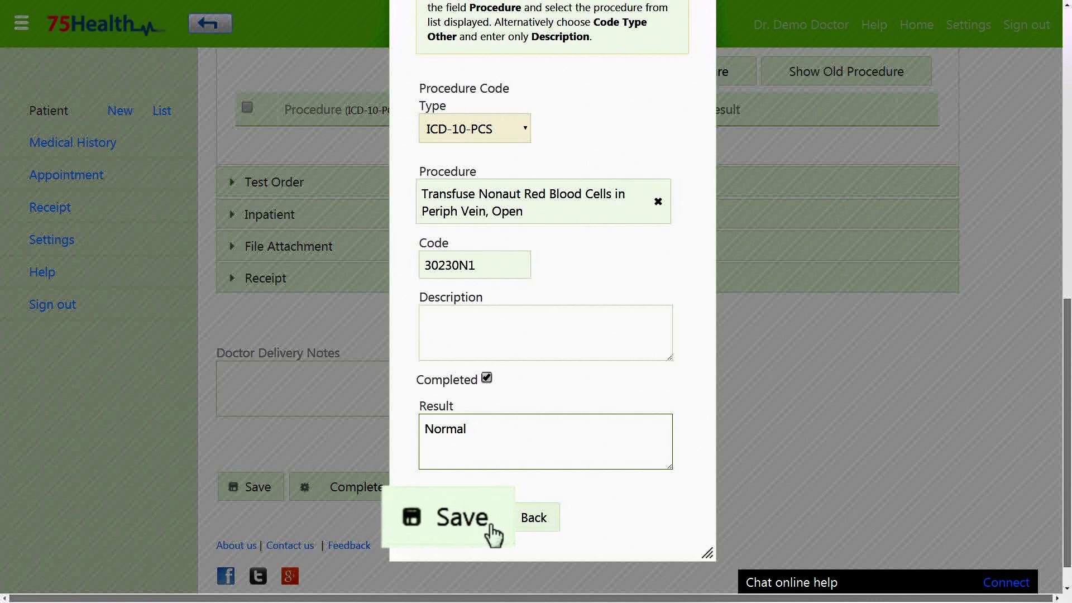
left_click(475, 517)
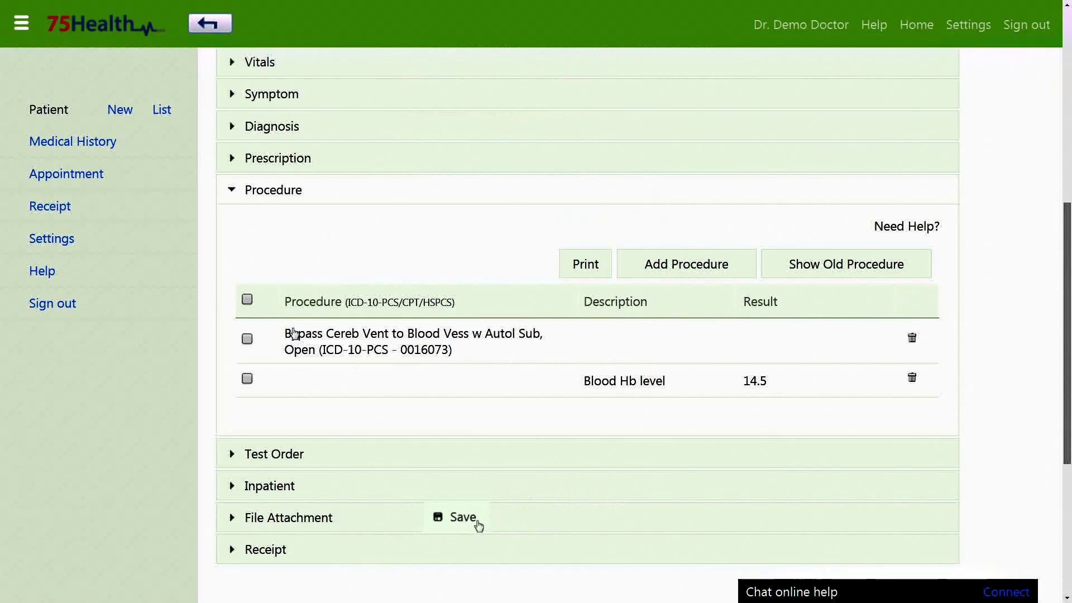
Step: Select all procedure rows and print them as a Procedure report
left_click(247, 300)
left_click(604, 274)
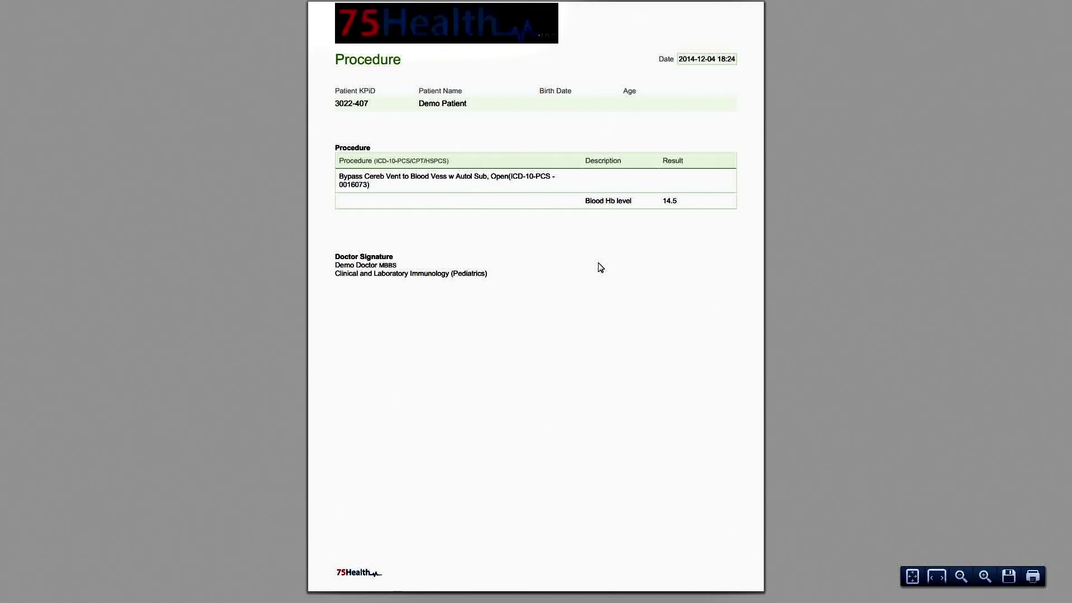
scroll(600, 267, "up", 4)
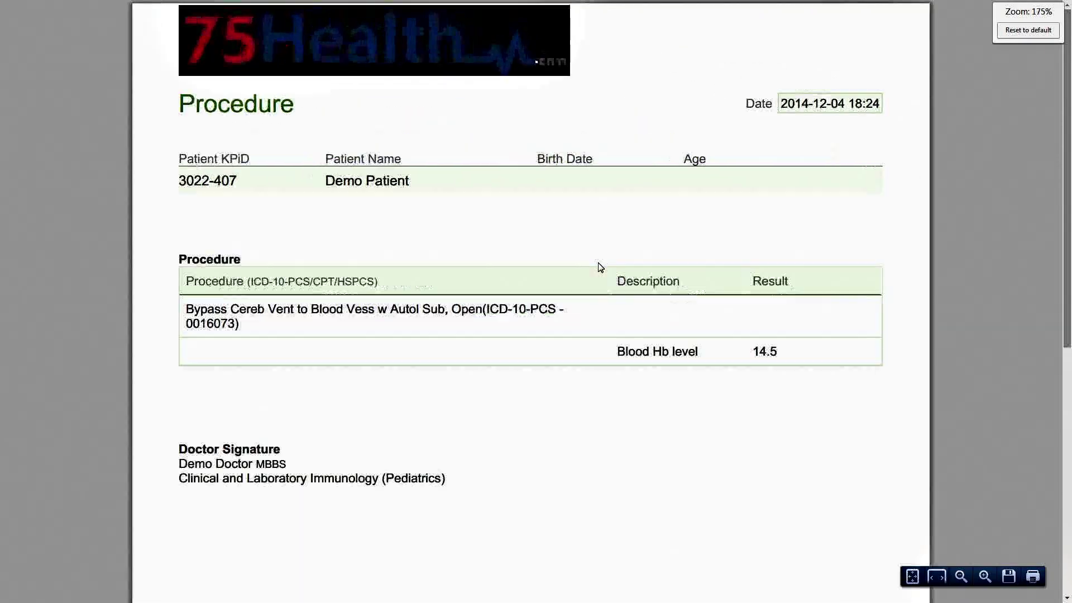
key("ctrl+0")
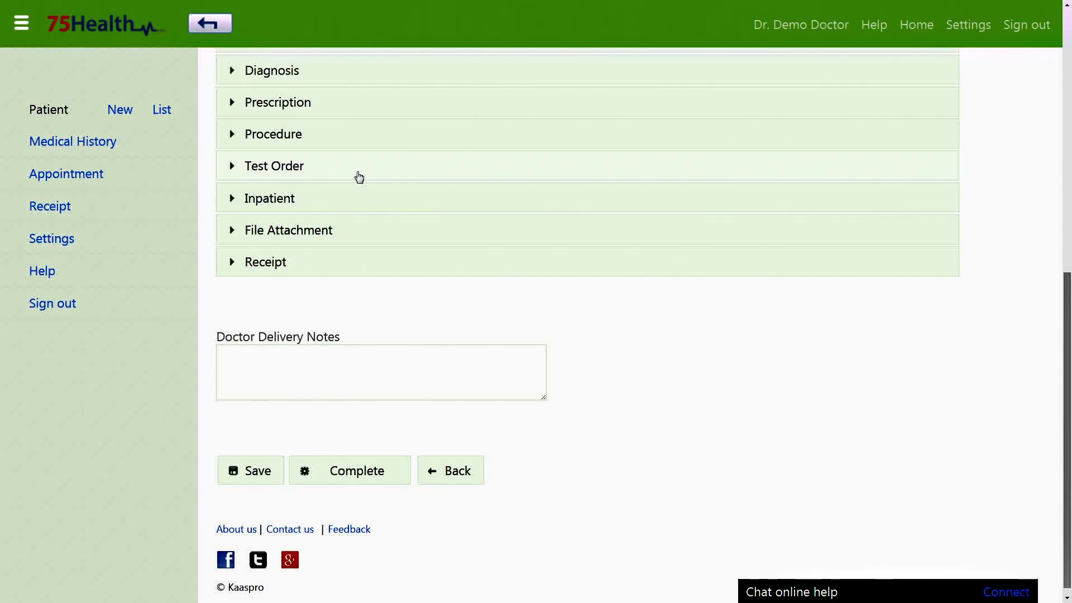
Step: Add LOINC test 'Was the baby a boy or a girl [PhenX]', description 'Boy or girl', result Boy
left_click(366, 174)
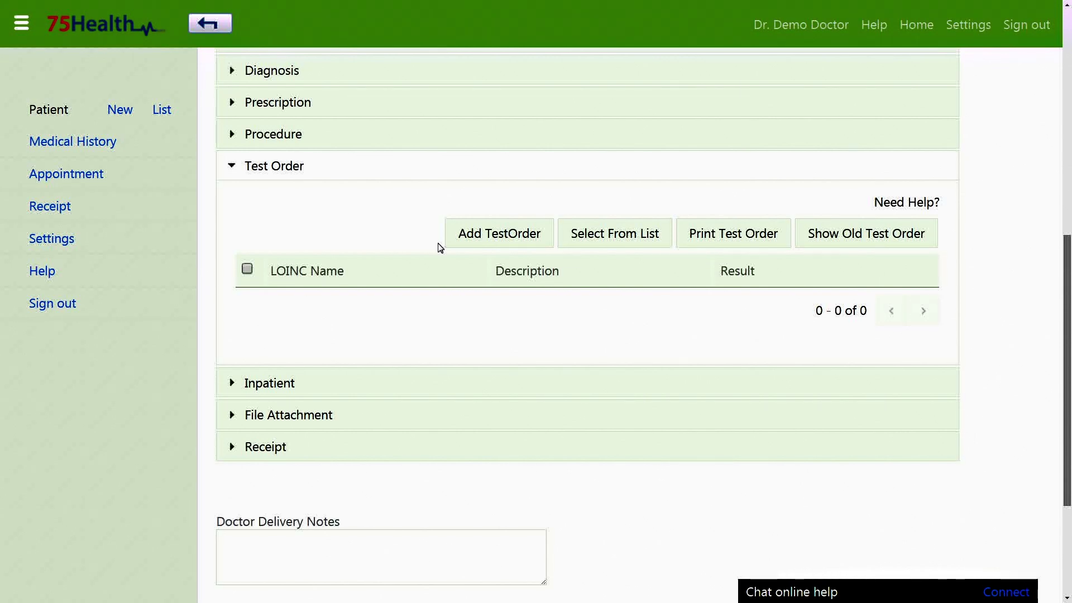
left_click(469, 238)
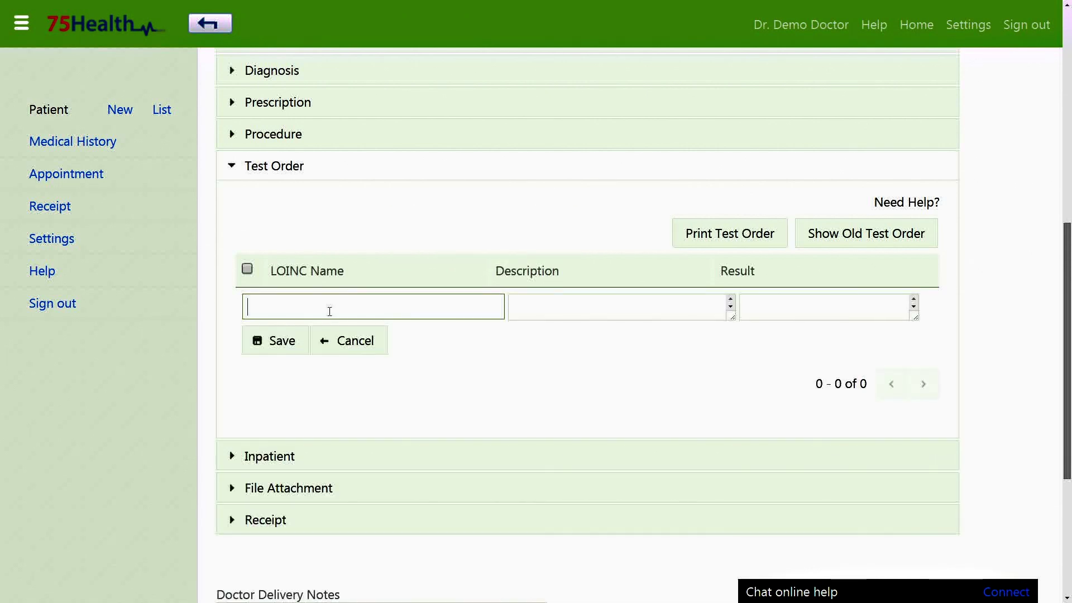
type("baby")
scroll(330, 447, "down", 5)
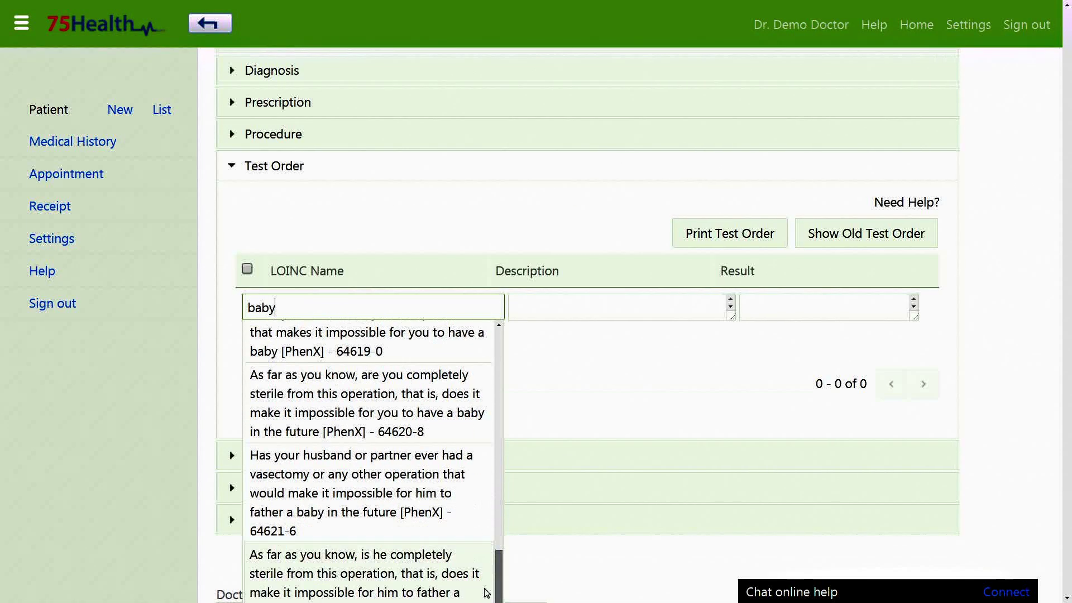
left_click(335, 446)
left_click(562, 311)
type("Boy or girl")
left_click(755, 197)
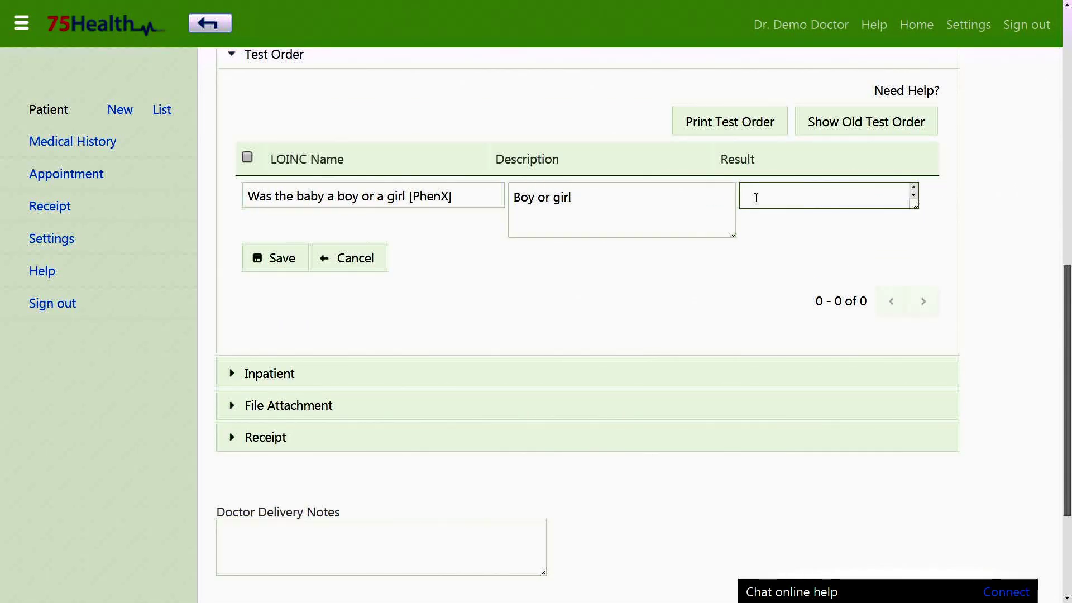
type("Boy")
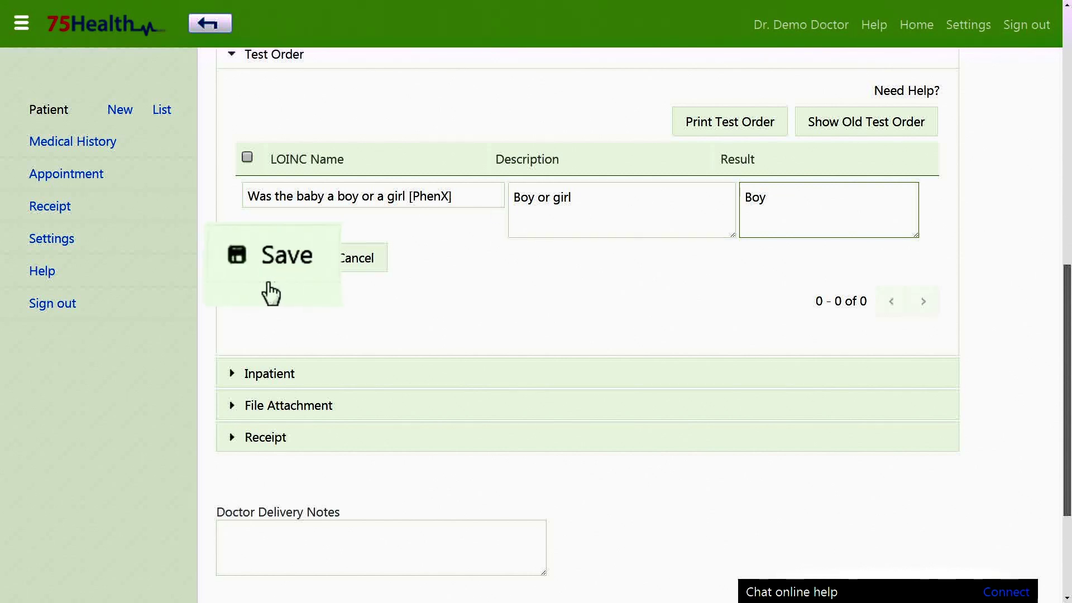
left_click(269, 264)
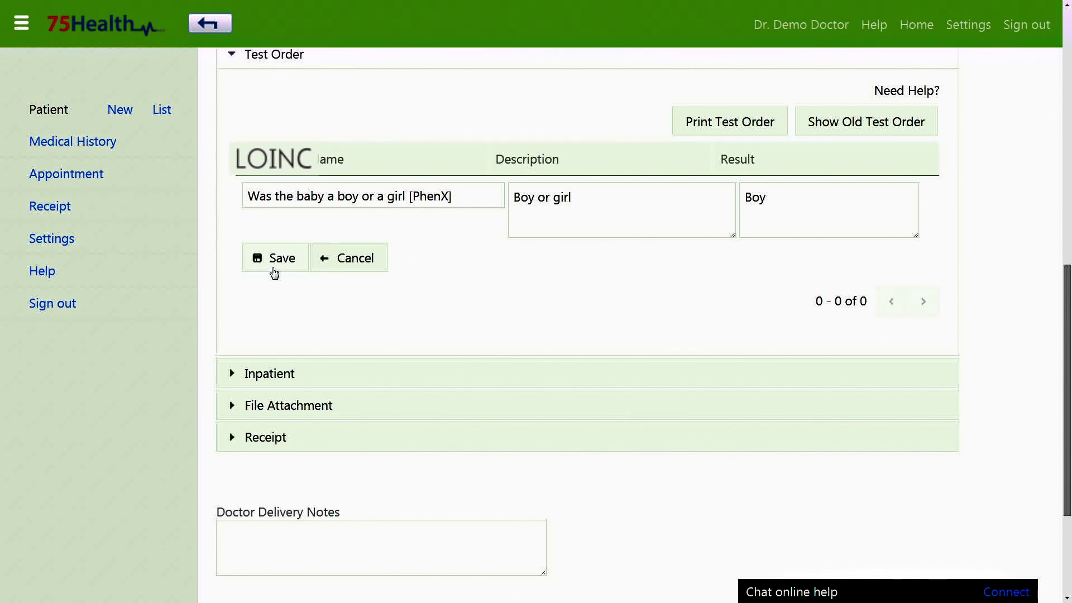
Step: Set the inpatient admission date to 2014-11-01 and discharge date to 2014-12-01
left_click(269, 374)
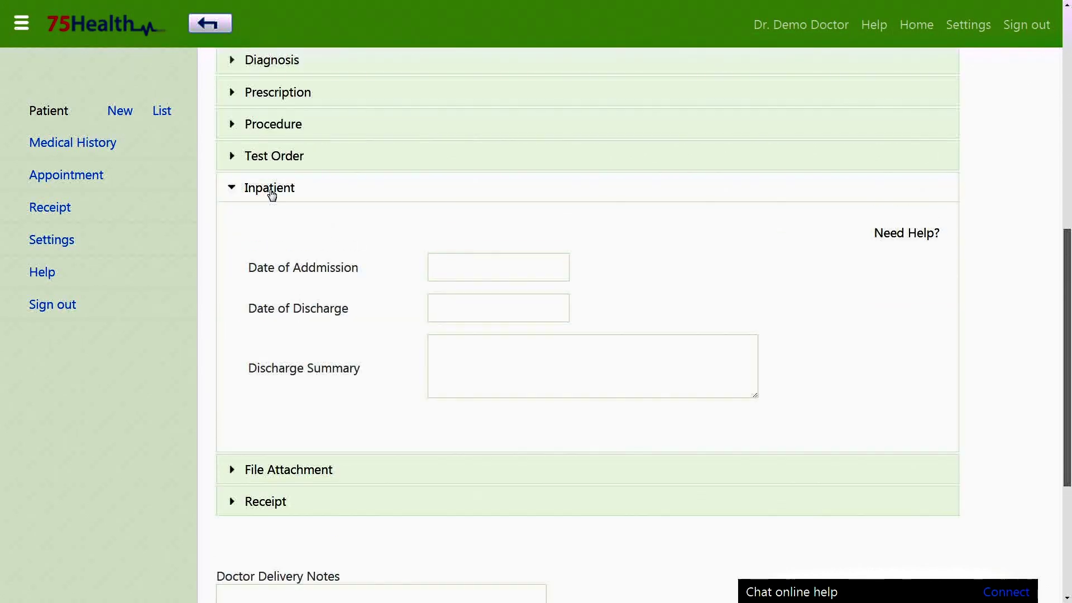
left_click(458, 273)
left_click(529, 301)
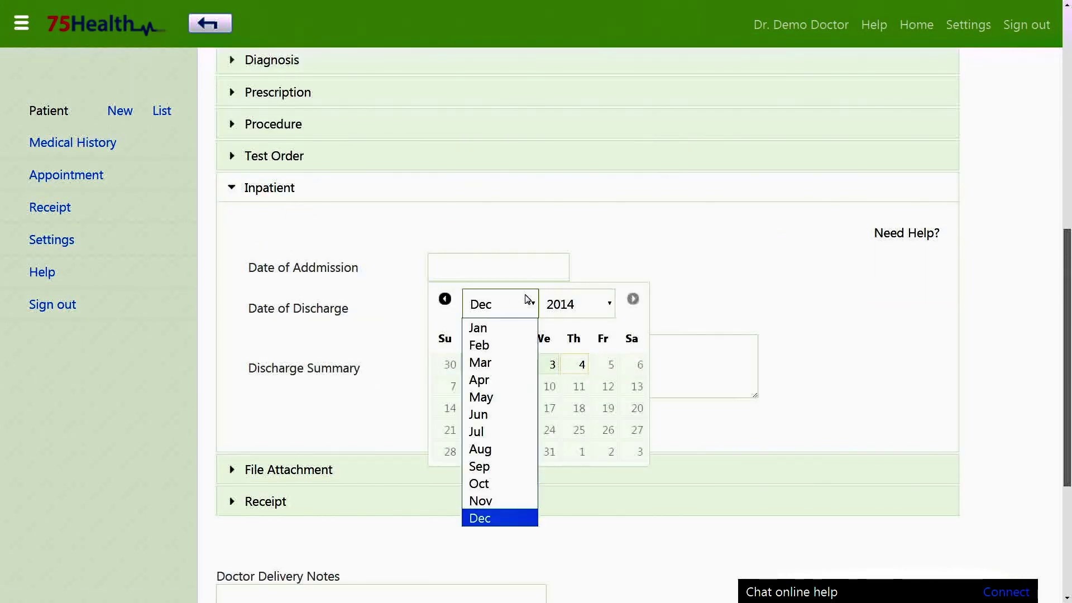
left_click(506, 498)
left_click(635, 368)
left_click(512, 309)
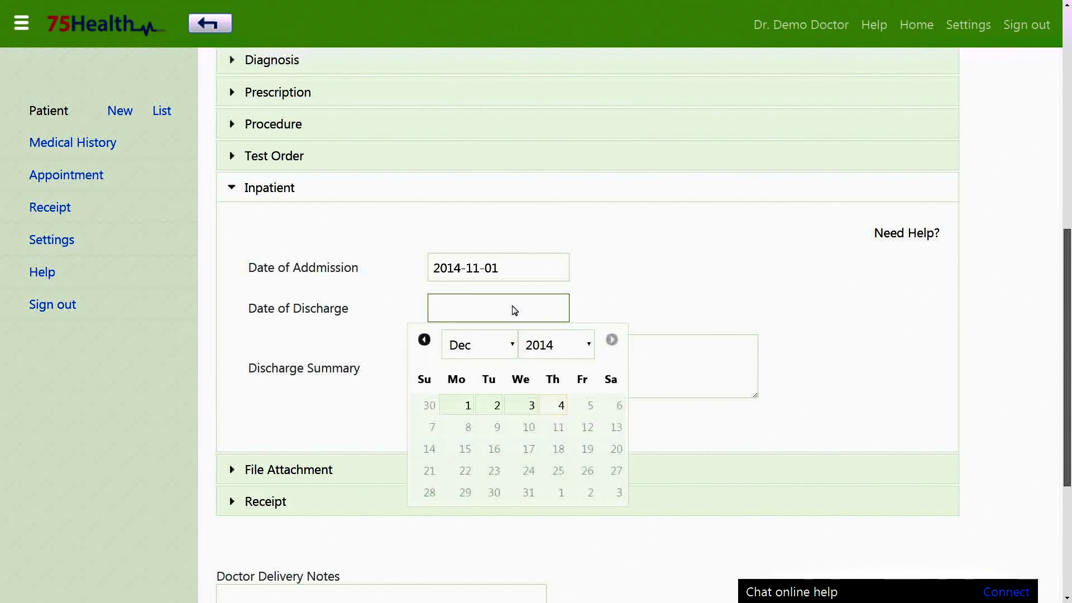
left_click(490, 406)
Step: Enter discharge summary 'Cured' and save the visit record
left_click(472, 371)
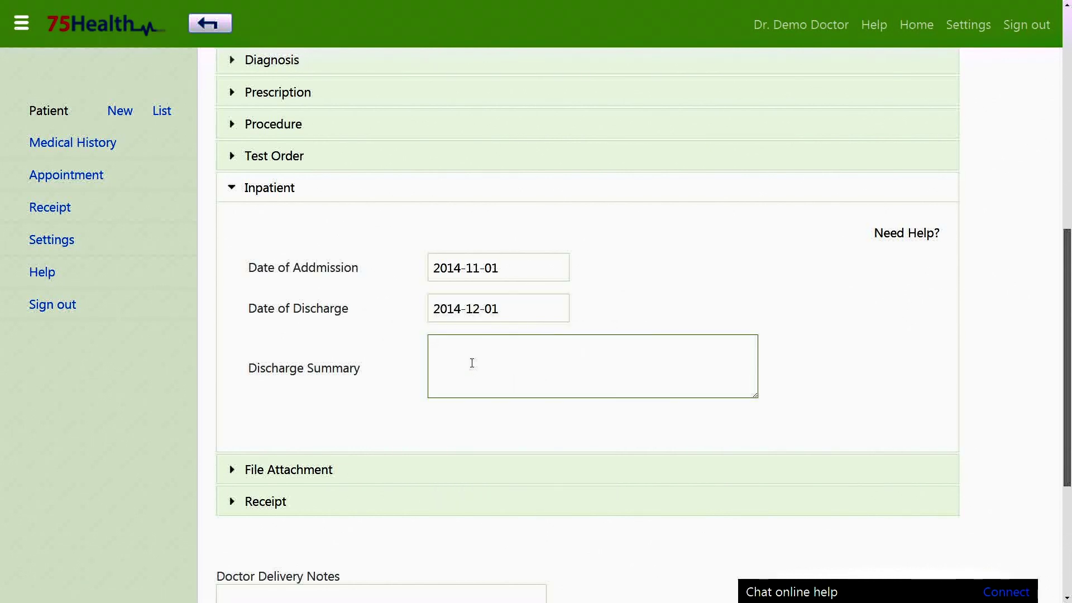
type("Cured")
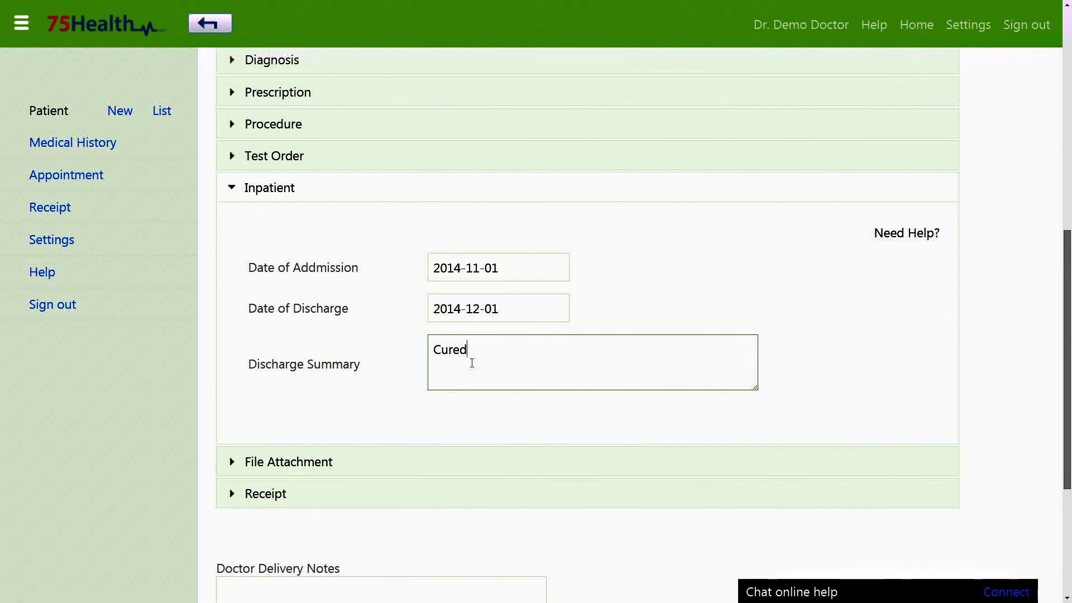
scroll(473, 364, "down", 3)
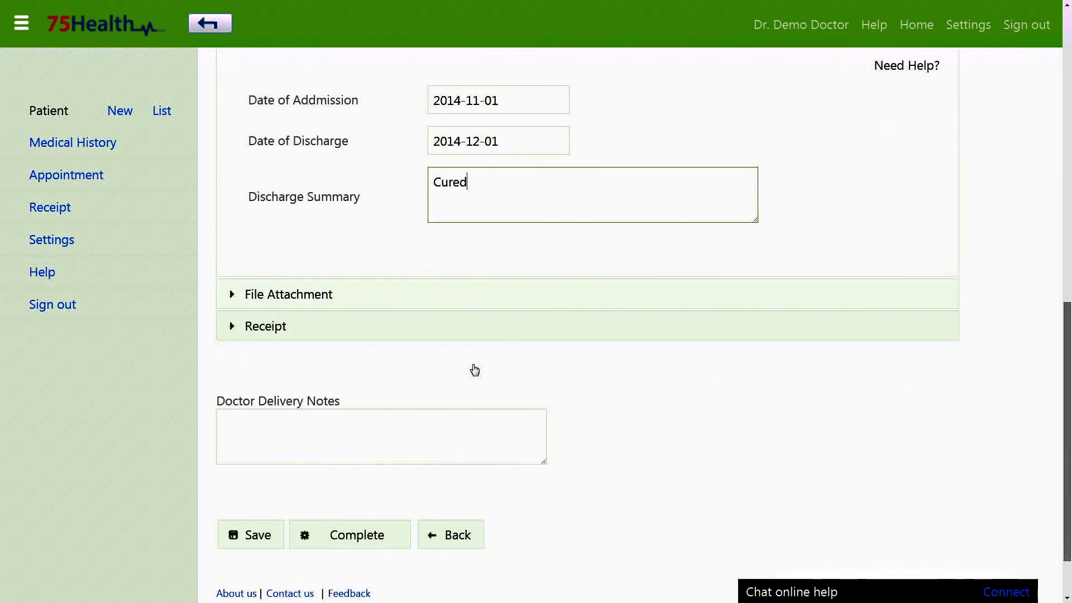
left_click(251, 534)
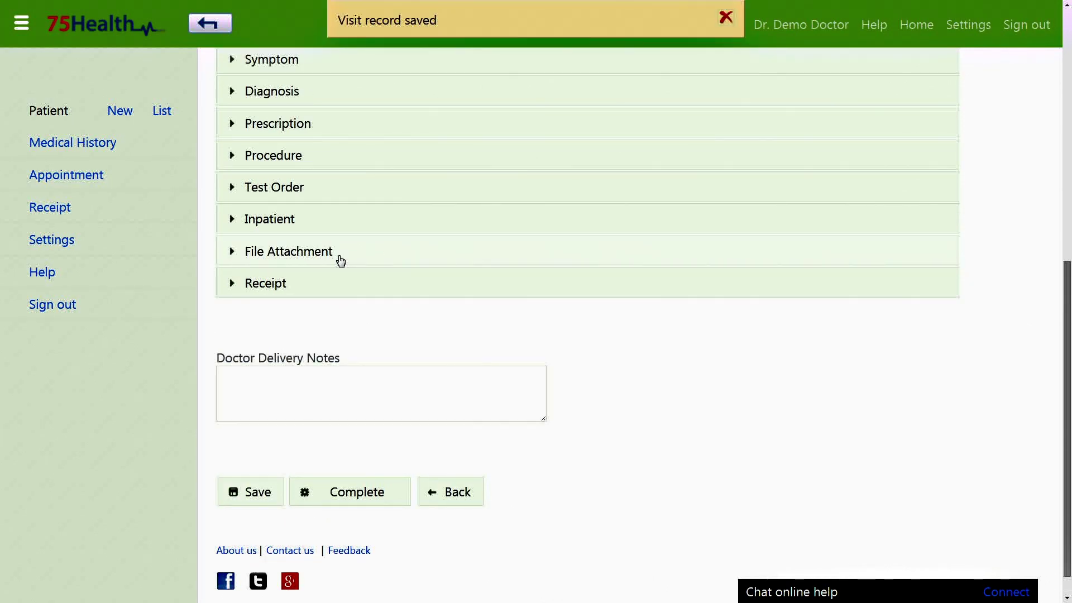
Step: Attach img0.jpg to the visit through the file chooser
left_click(340, 259)
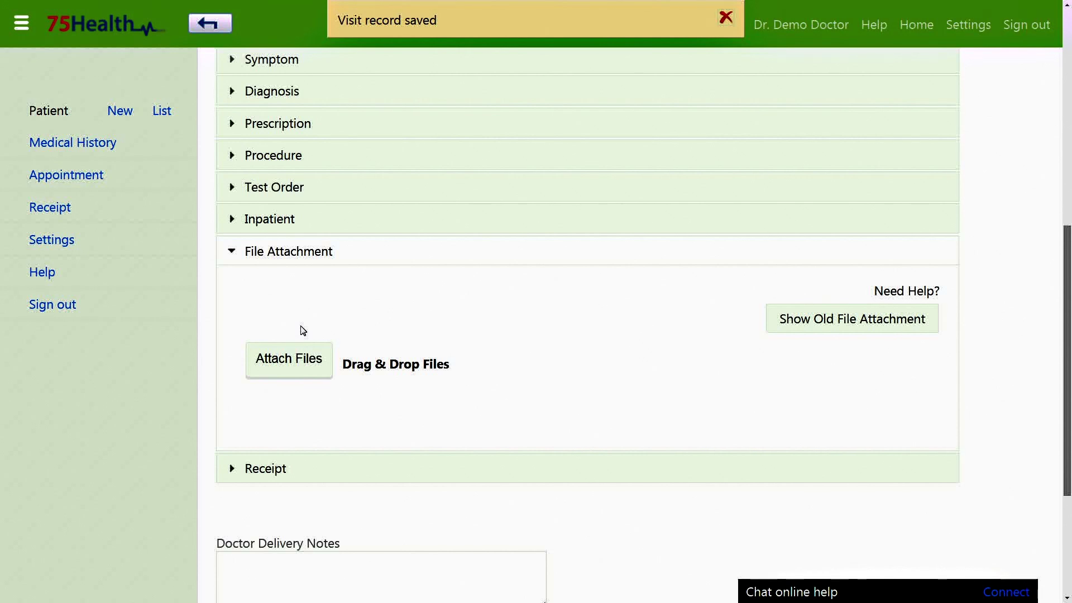
left_click(290, 363)
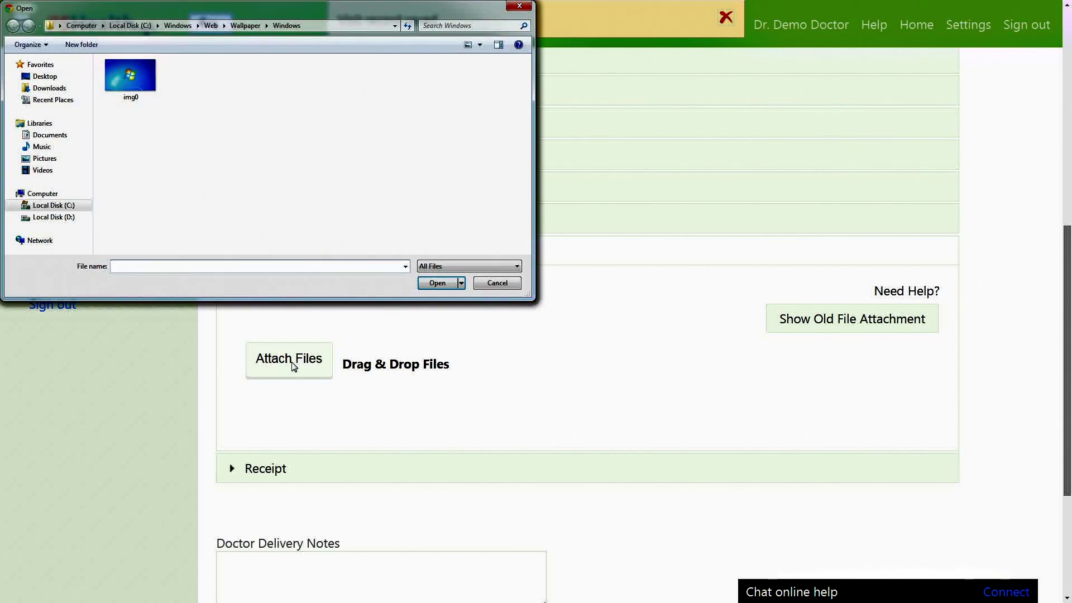
left_click(130, 75)
left_click(441, 283)
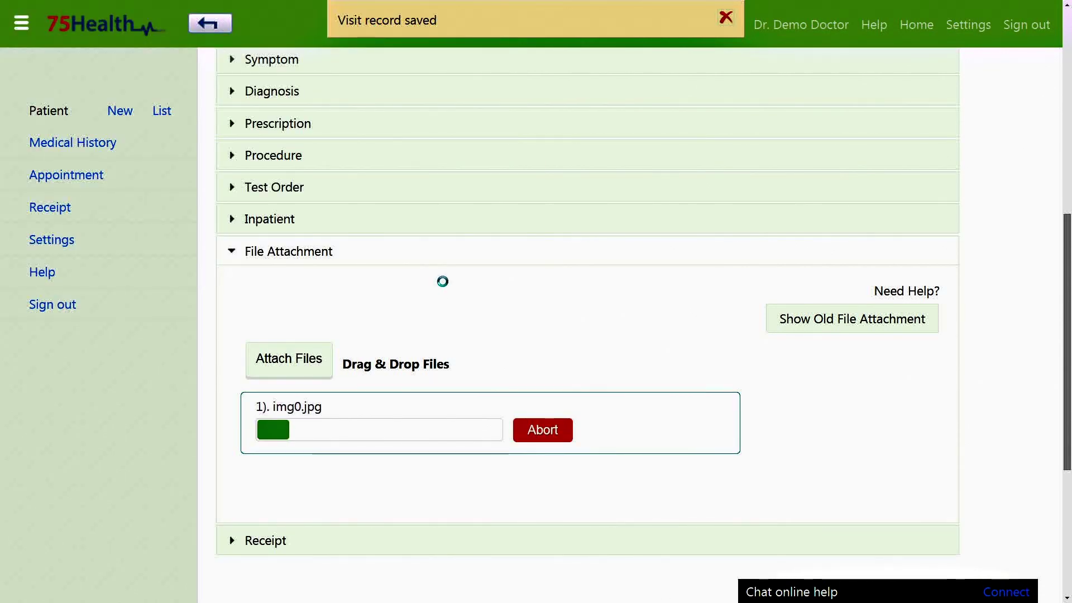
Step: Drag img9.jpg from the file browser onto the page to attach it
key("alt+Tab")
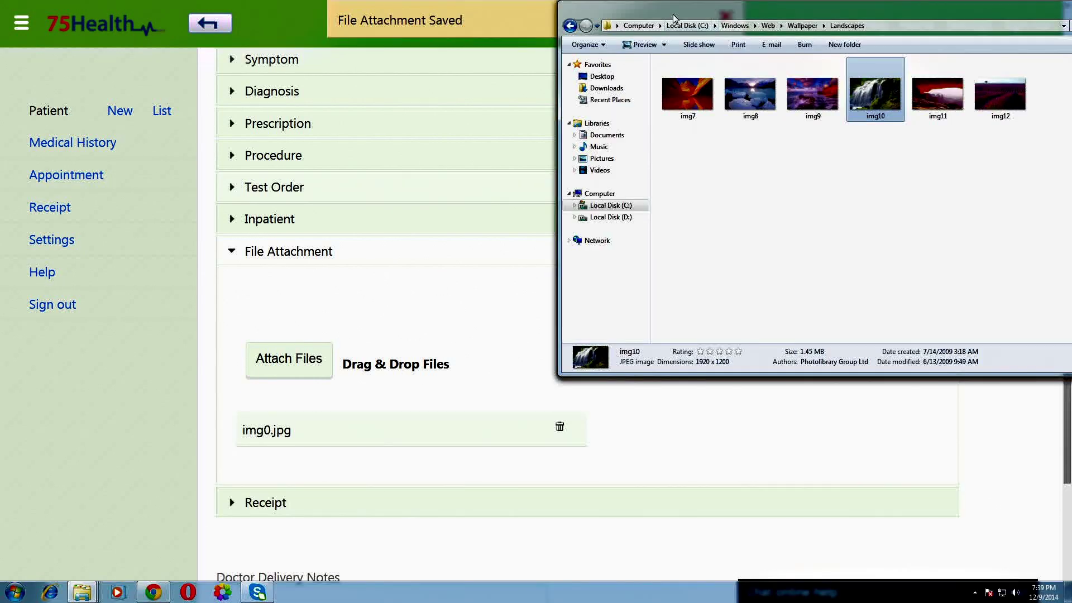
left_click_drag(682, 16, 712, 16)
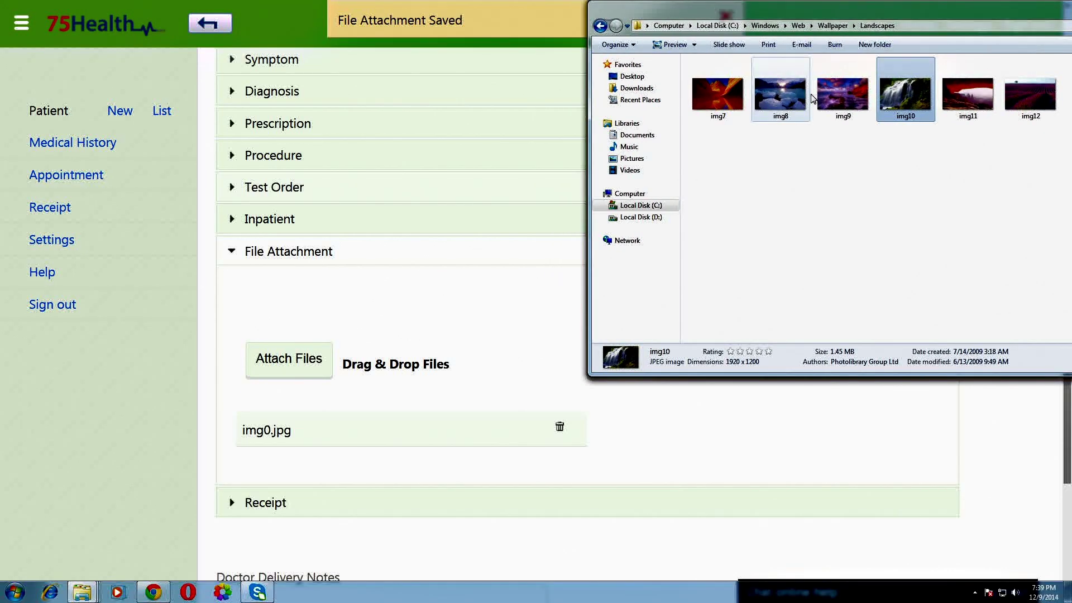
left_click_drag(846, 96, 430, 362)
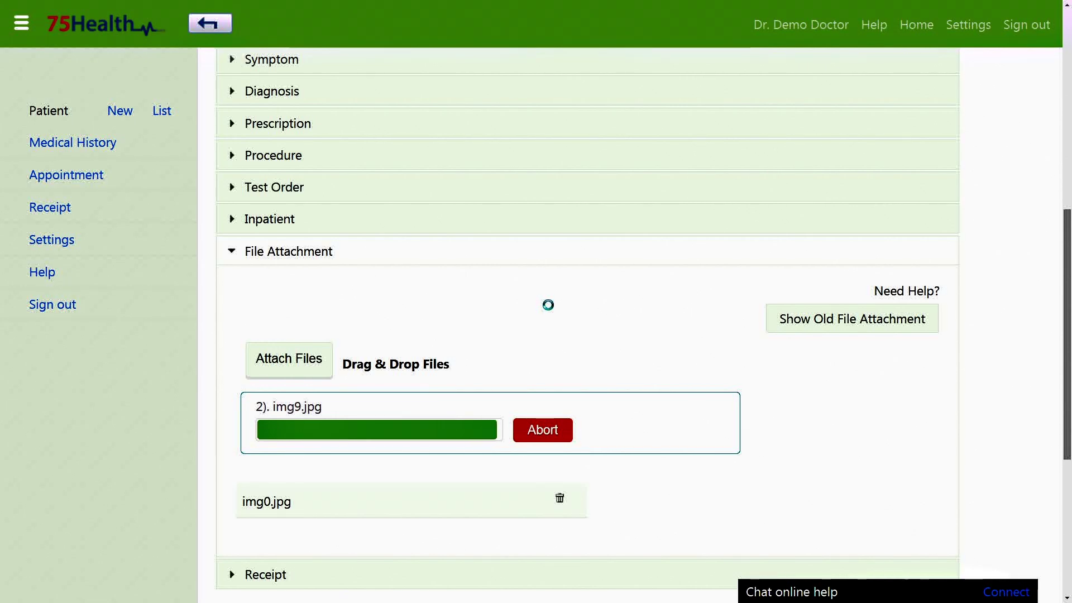
left_click(348, 251)
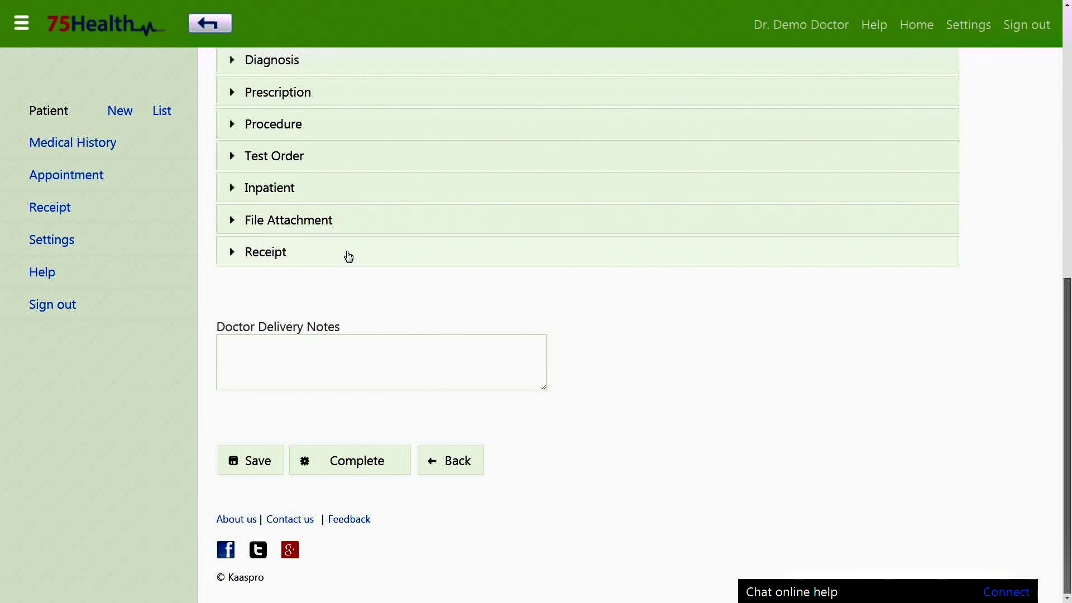
Step: Add a Consulting Fees receipt line priced 250, quantity 1, and save it
left_click(349, 254)
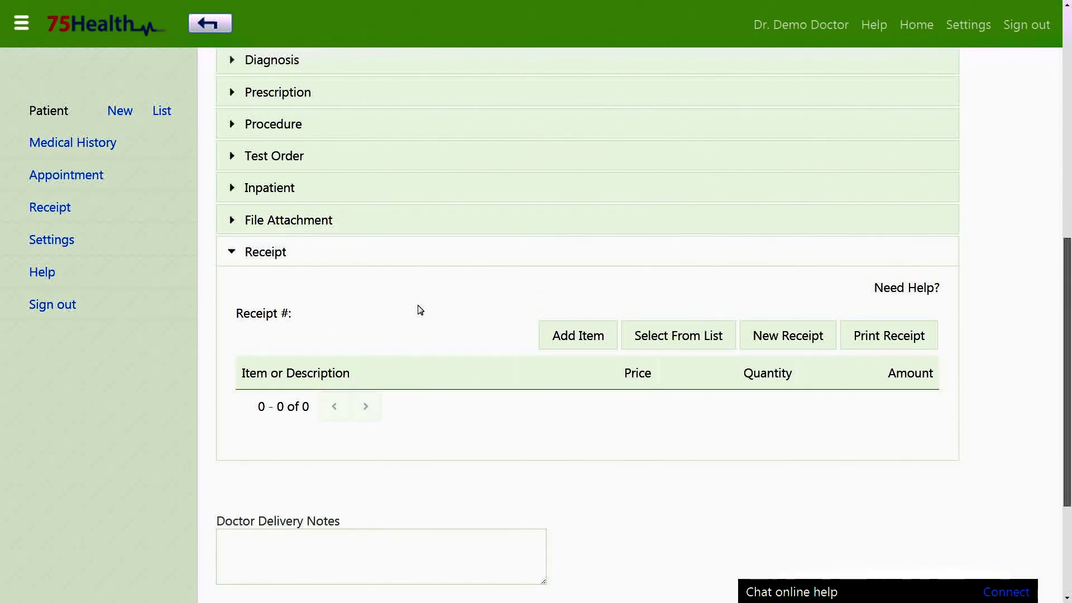
left_click(592, 347)
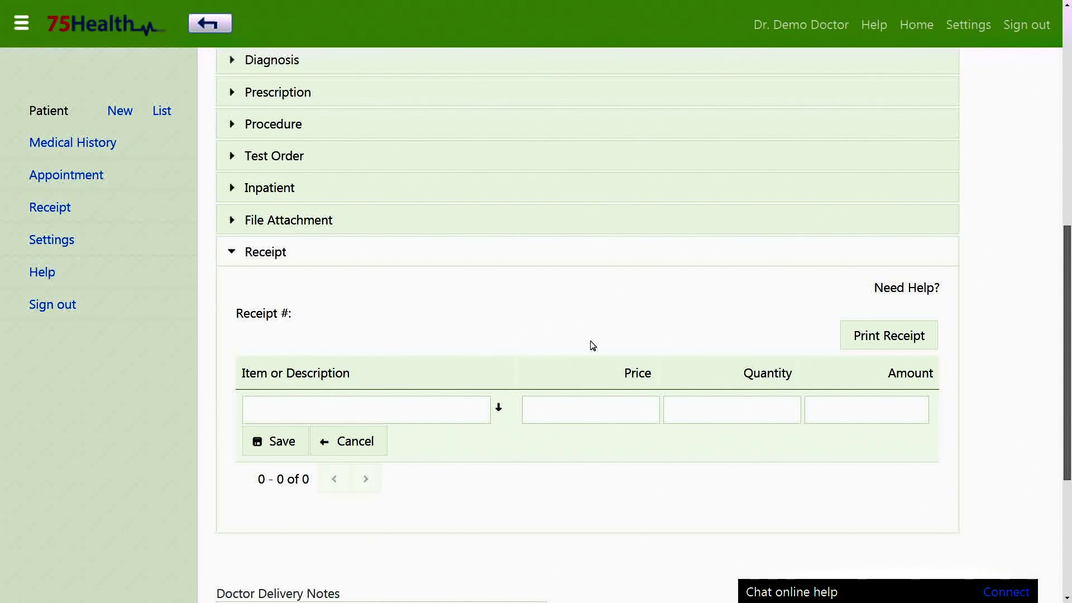
left_click(410, 405)
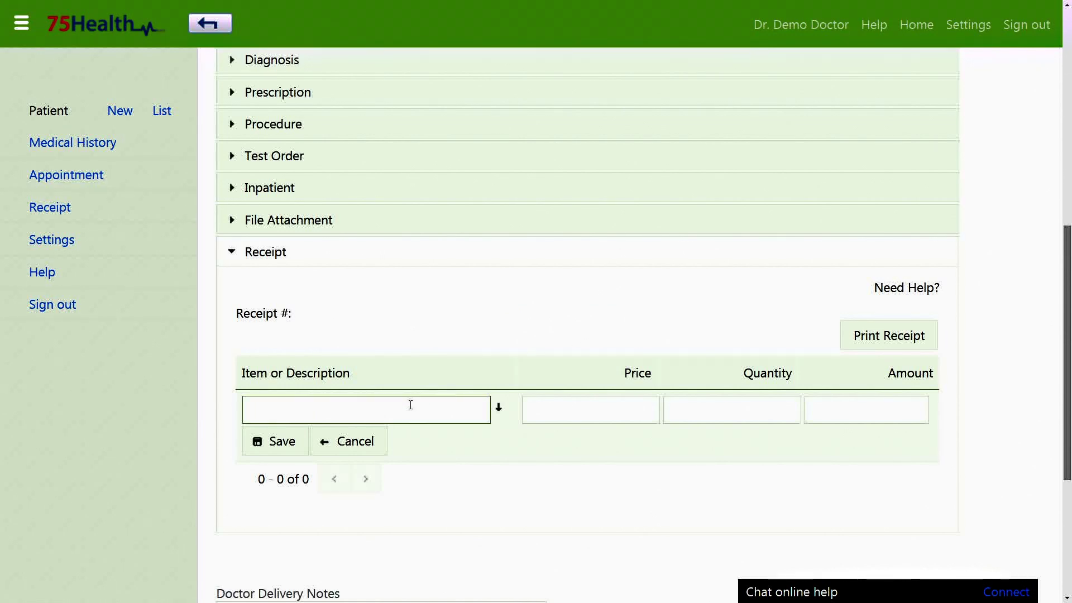
left_click(499, 410)
scroll(500, 411, "down", 1)
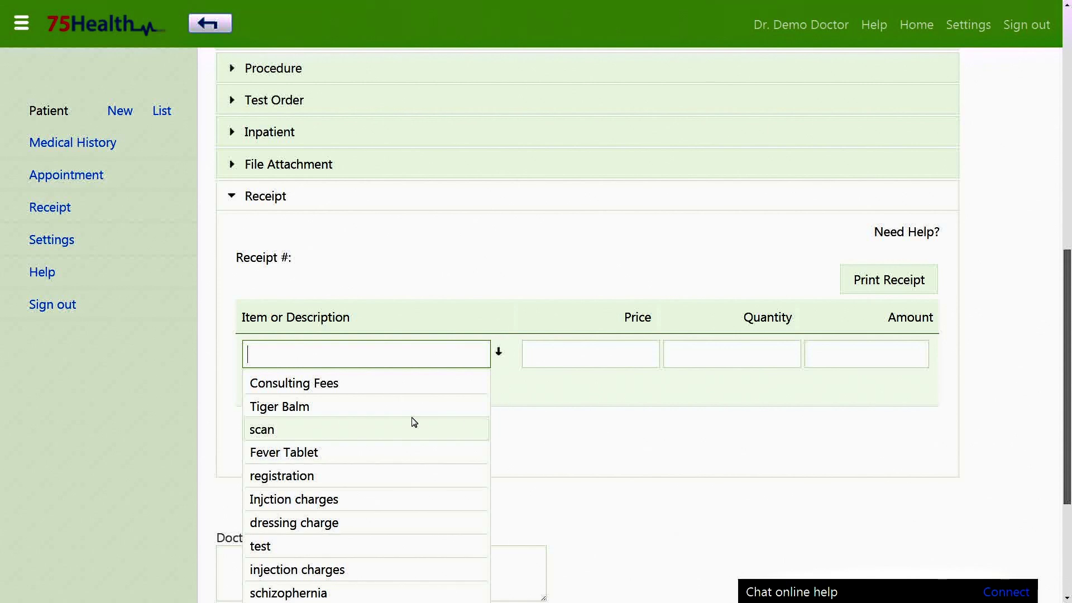
scroll(391, 402, "down", 1)
scroll(349, 323, "down", 1)
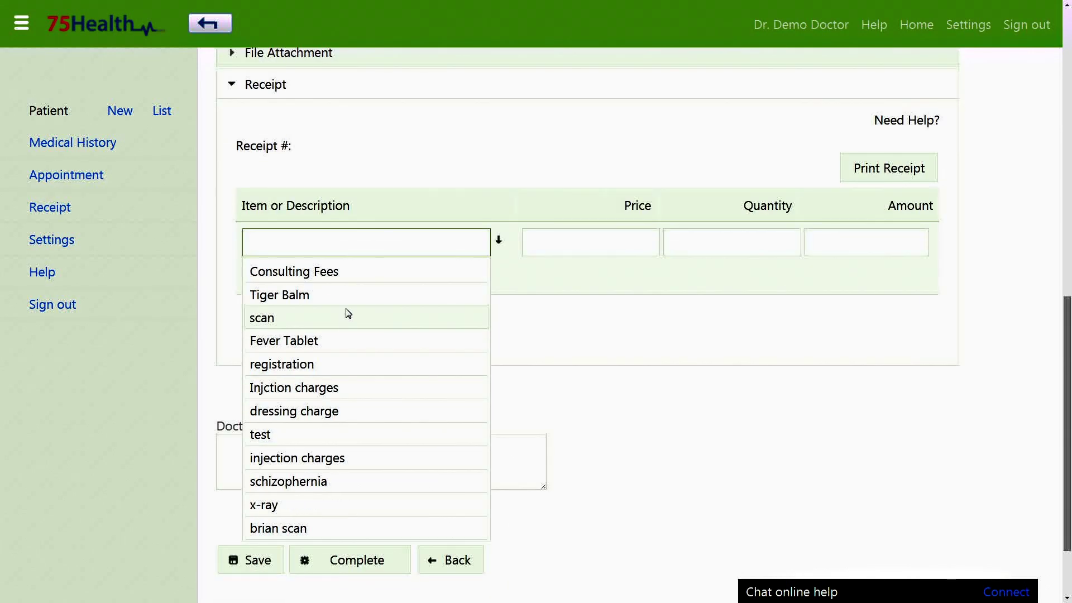
left_click(384, 273)
left_click(583, 238)
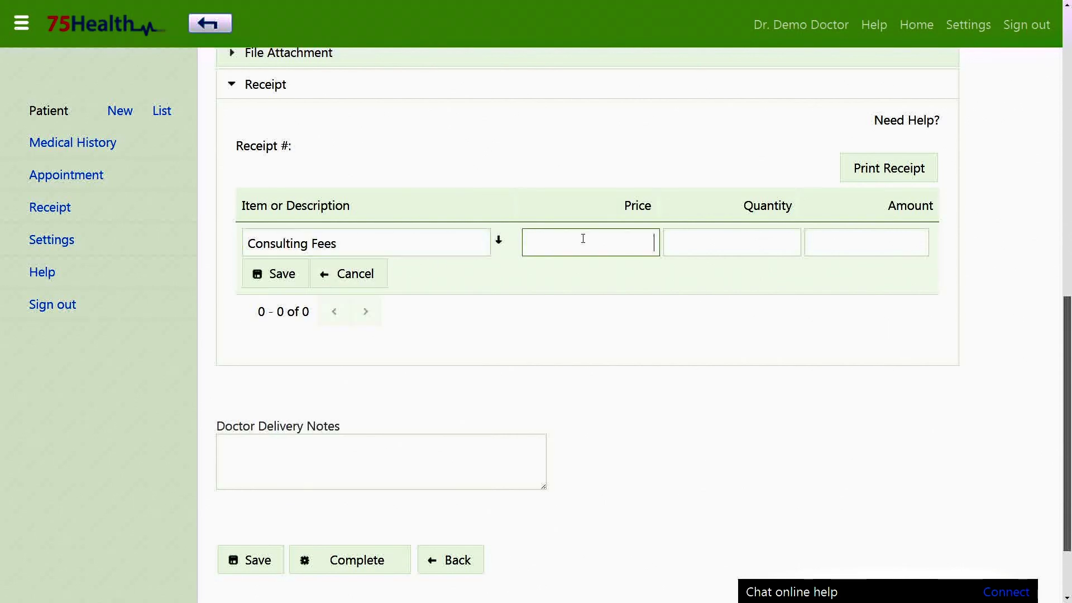
type("250")
left_click(285, 273)
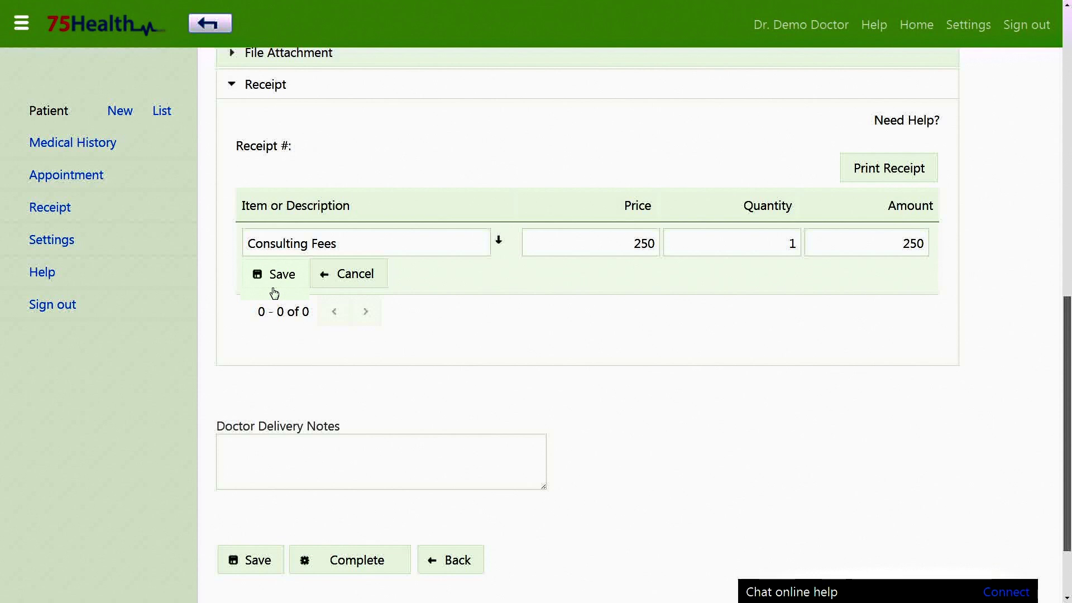
left_click(286, 272)
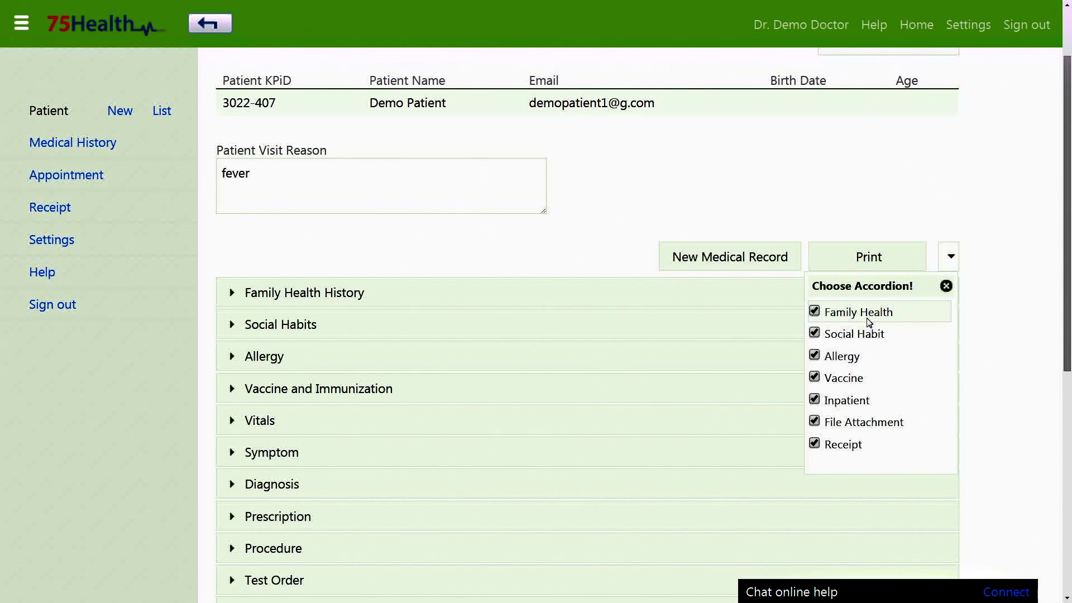
Step: Hide the Family Health History and Allergy sections from the record view
left_click(815, 312)
scroll(949, 144, "down", 2)
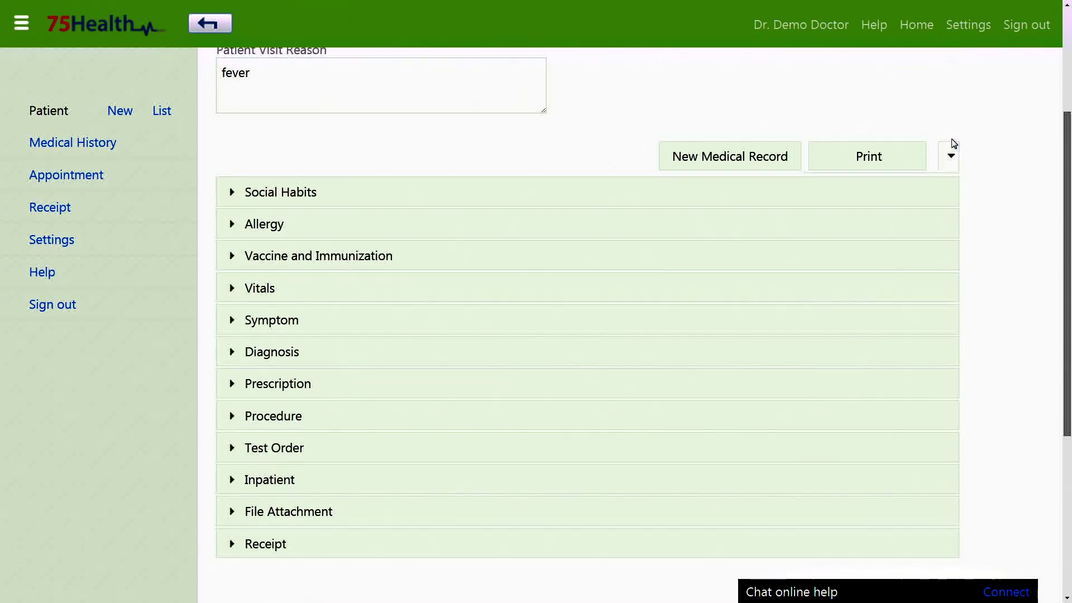
left_click(952, 146)
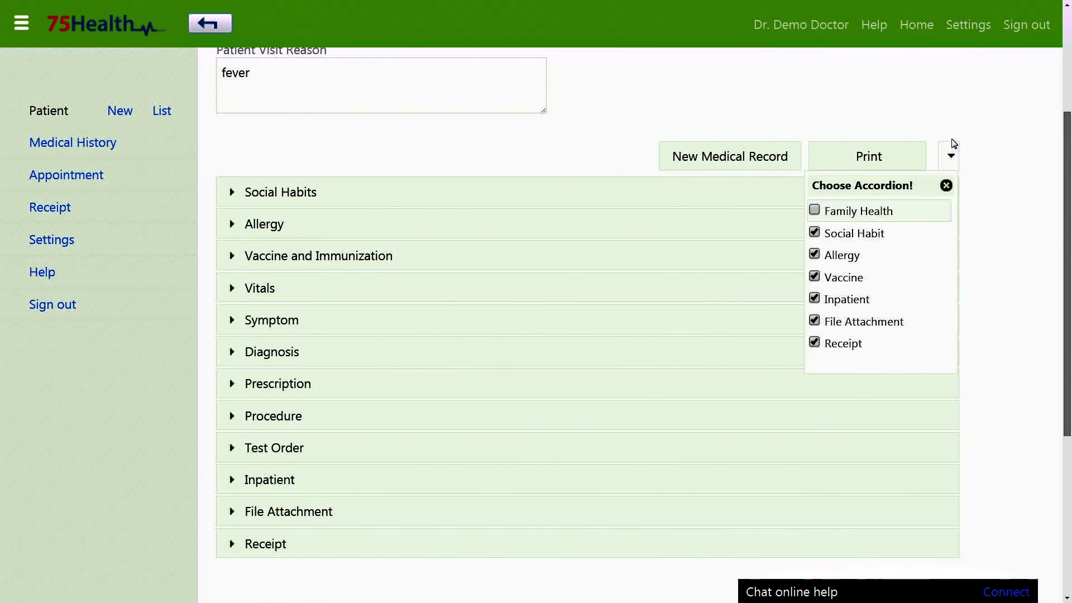
left_click(847, 257)
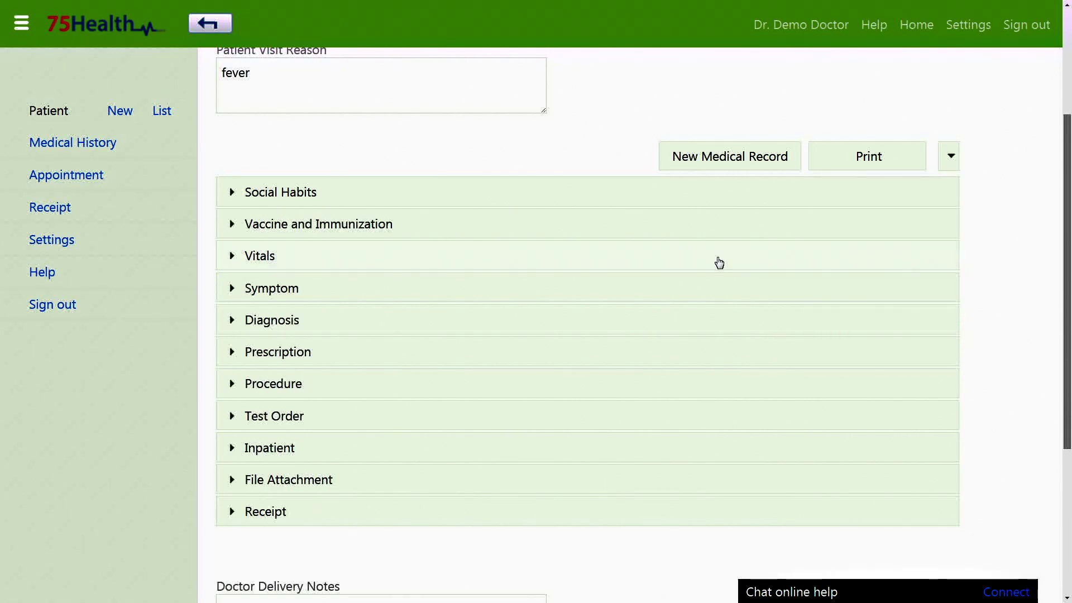
scroll(368, 170, "down", 5)
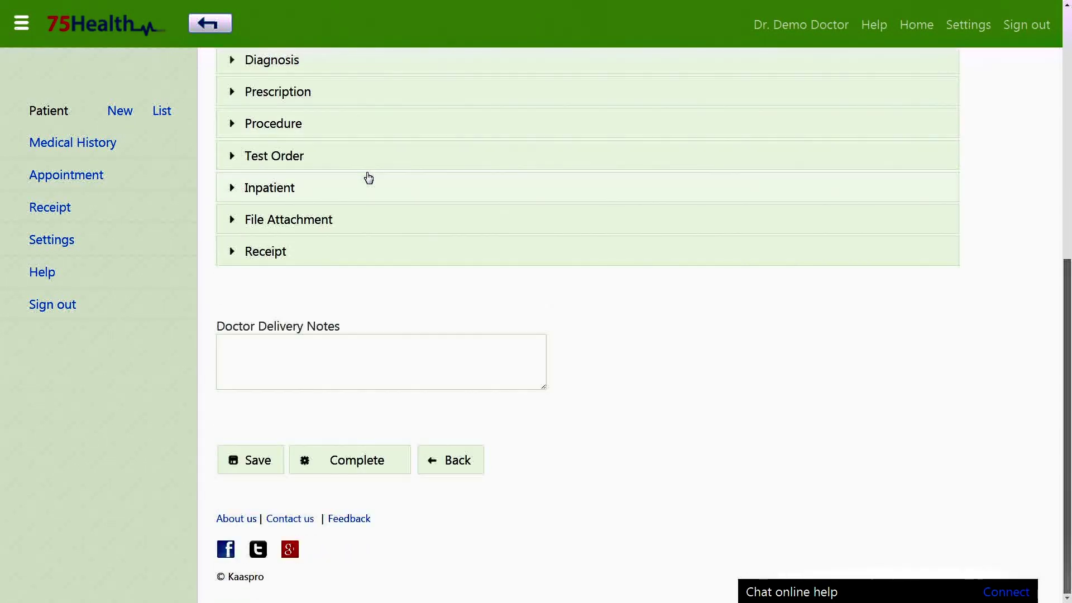
Step: Sign and complete the medical record, then bring up its print options
left_click(371, 465)
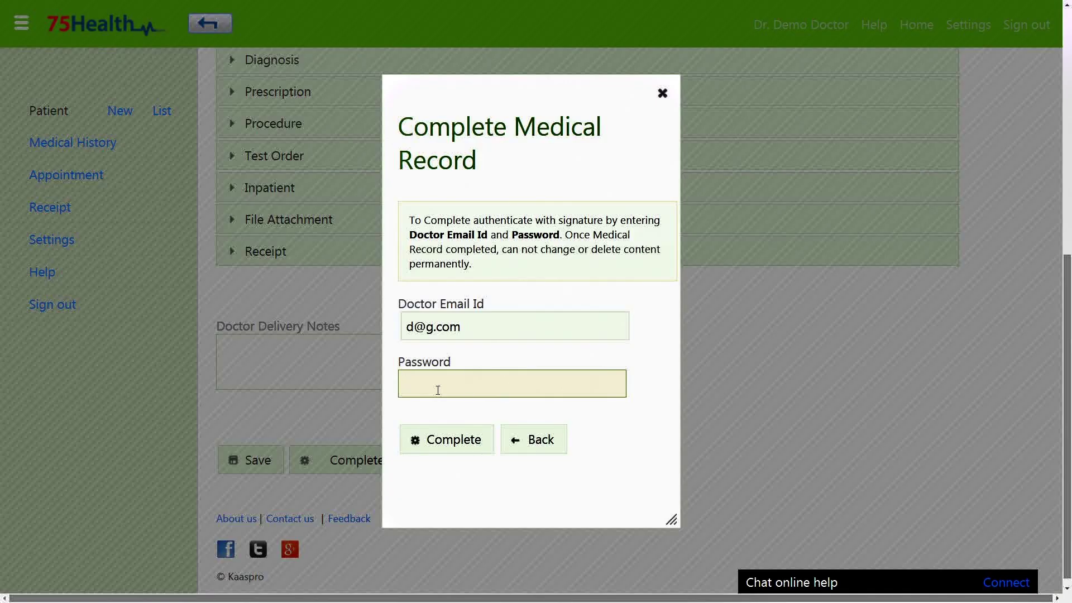
left_click(463, 454)
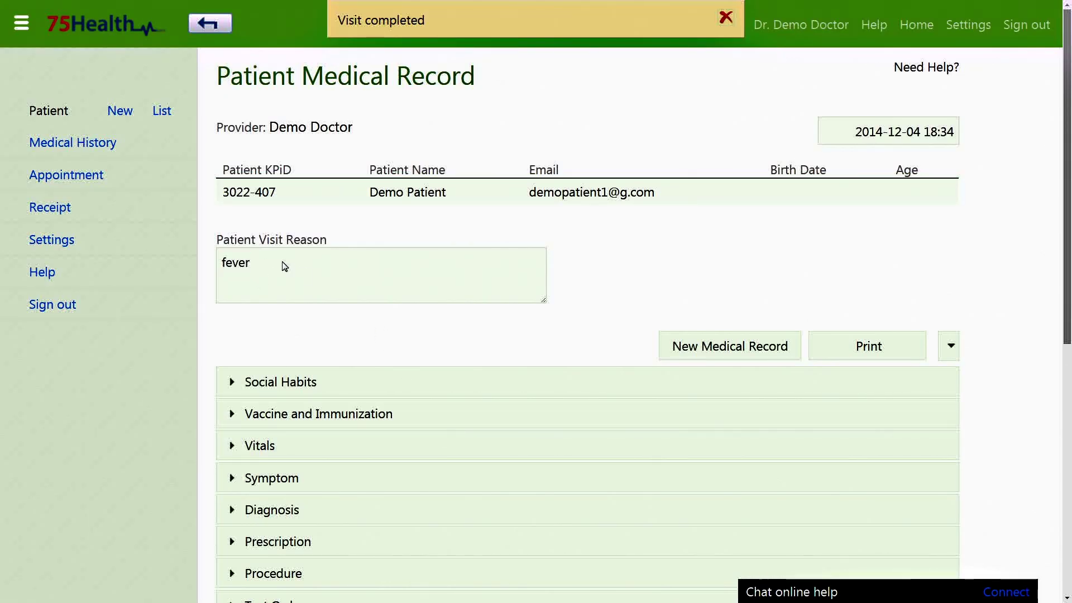
left_click(841, 237)
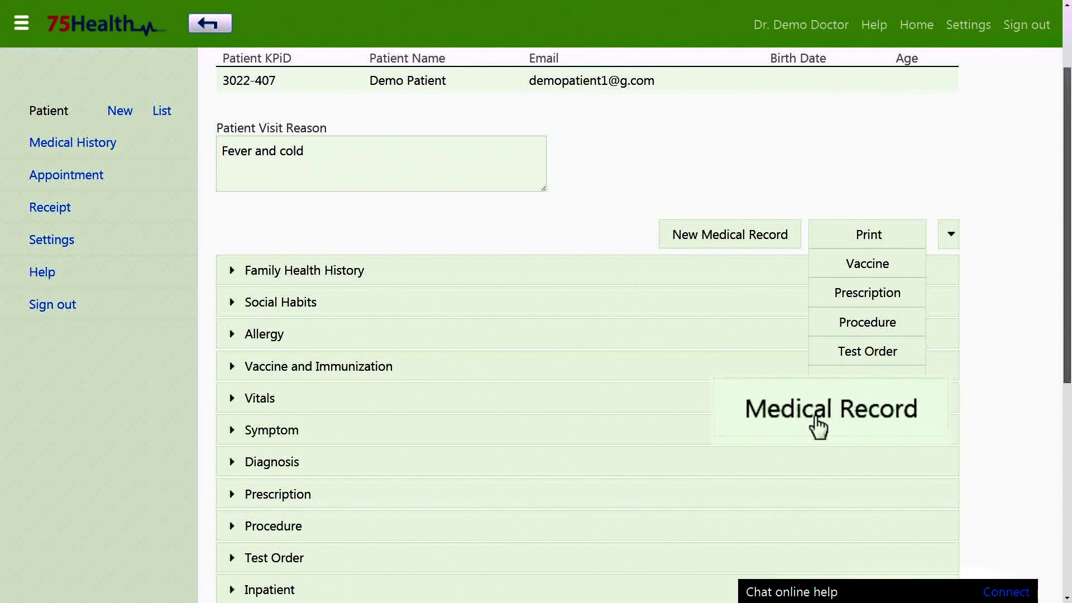
Step: Print the full medical record, then filter receipts by Today, This Month and This Year
left_click(864, 411)
scroll(448, 211, "down", 5)
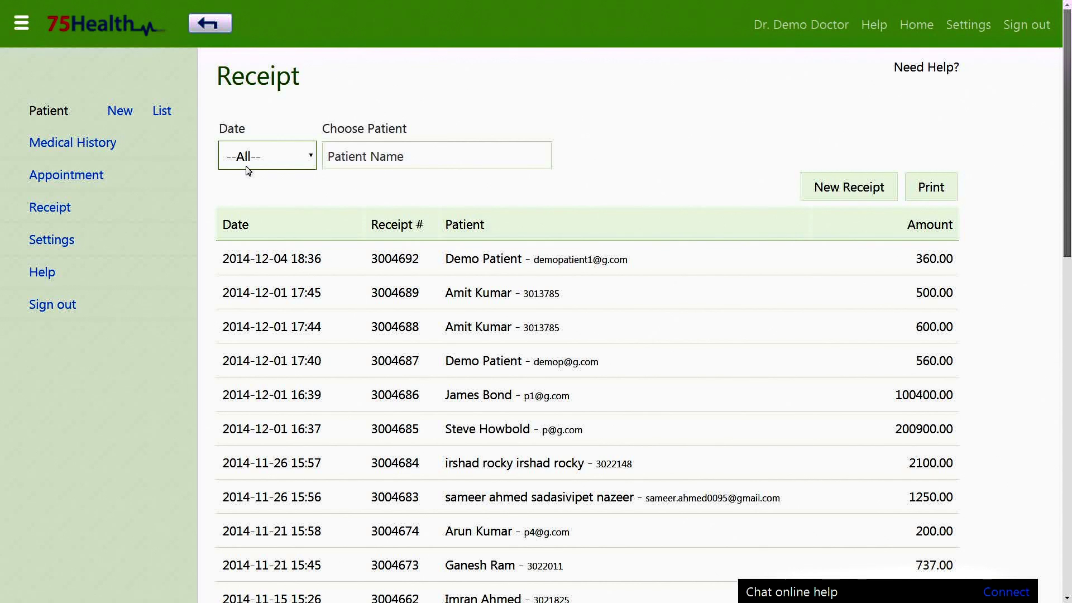
left_click(290, 154)
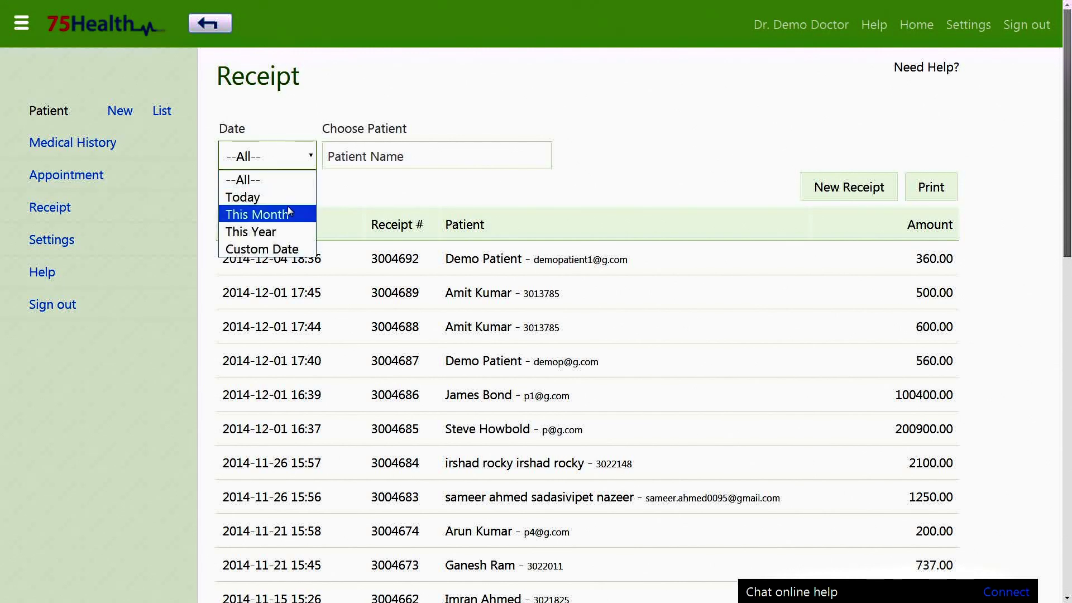
left_click(256, 198)
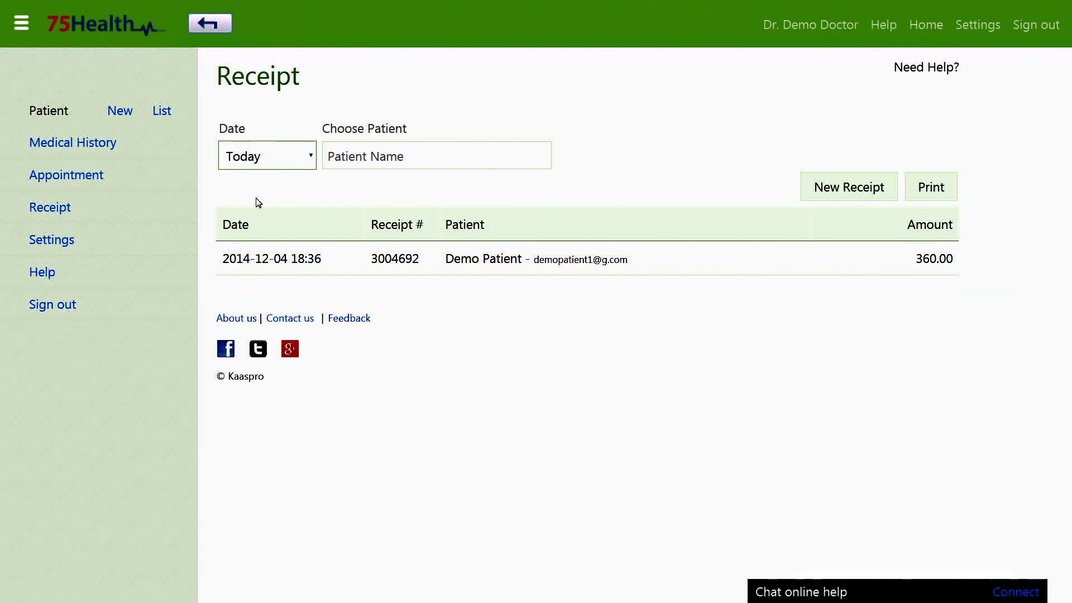
left_click(263, 164)
left_click(263, 214)
left_click(272, 167)
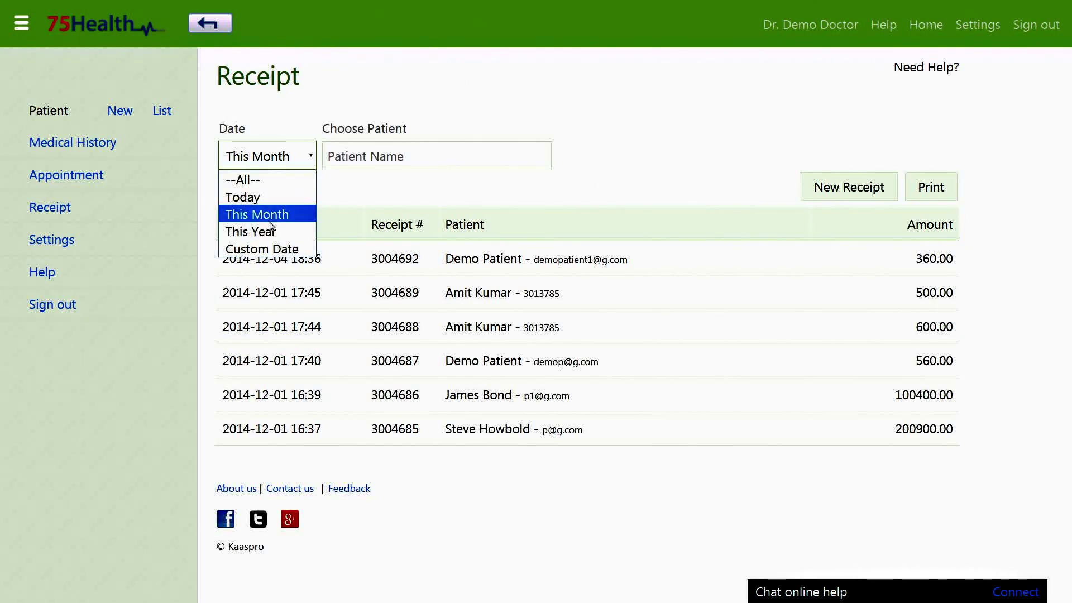
left_click(271, 230)
scroll(311, 192, "down", 8)
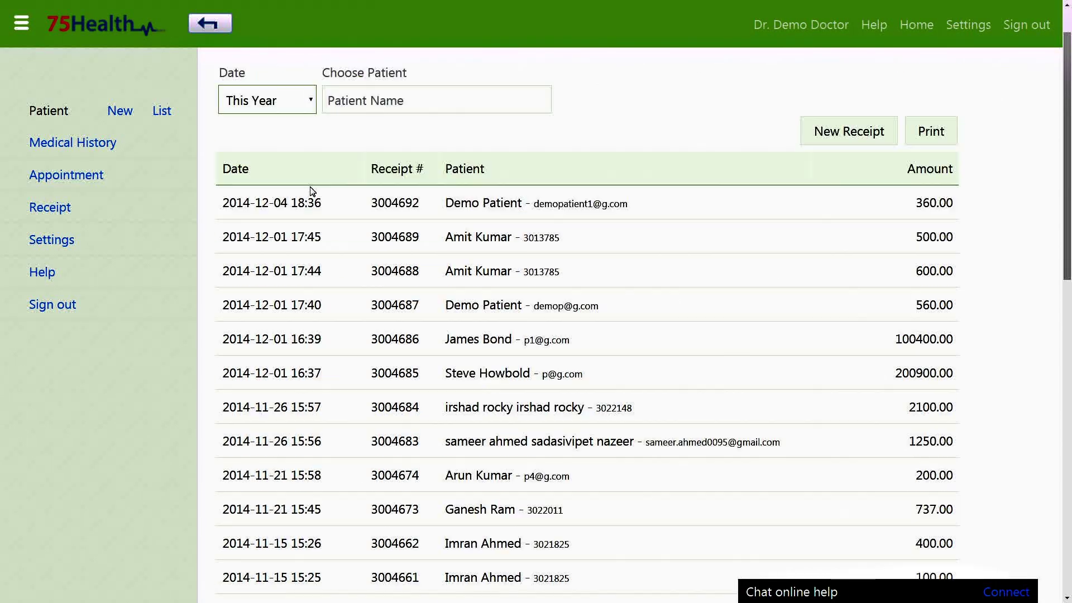
scroll(312, 192, "down", 7)
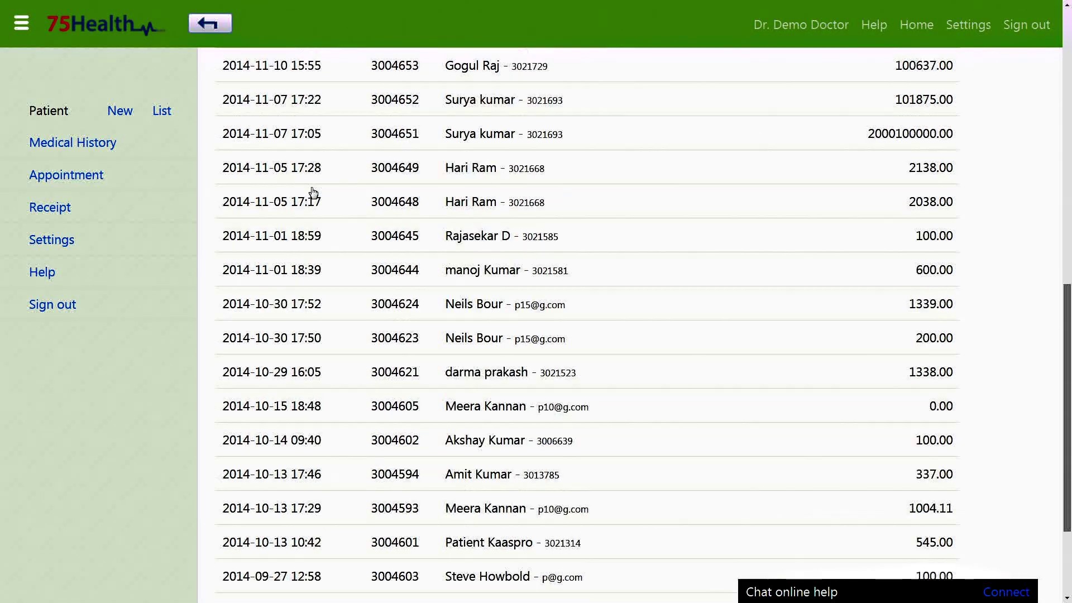
scroll(313, 192, "up", 9)
scroll(313, 192, "up", 6)
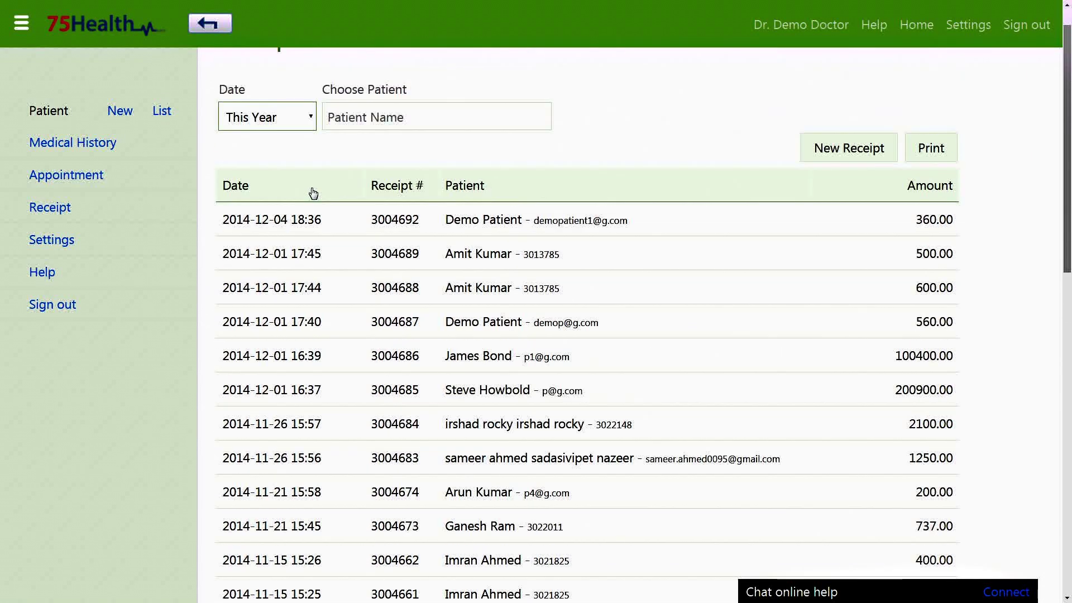
Step: Filter receipts by a custom date range from 2014-11-01 to 2014-12-01
left_click(308, 158)
left_click(289, 249)
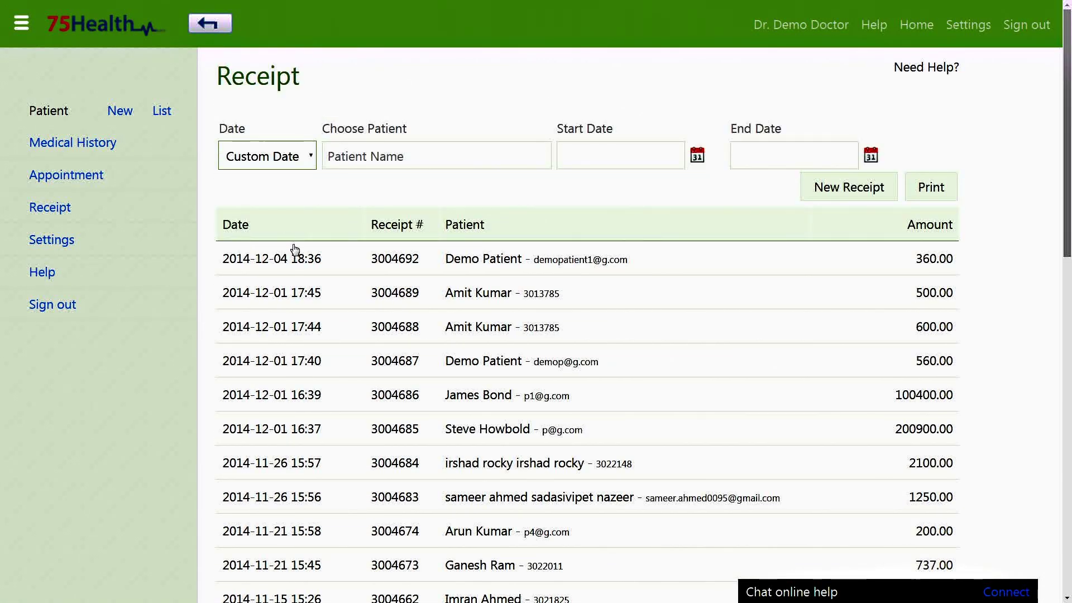
left_click(580, 158)
left_click(645, 193)
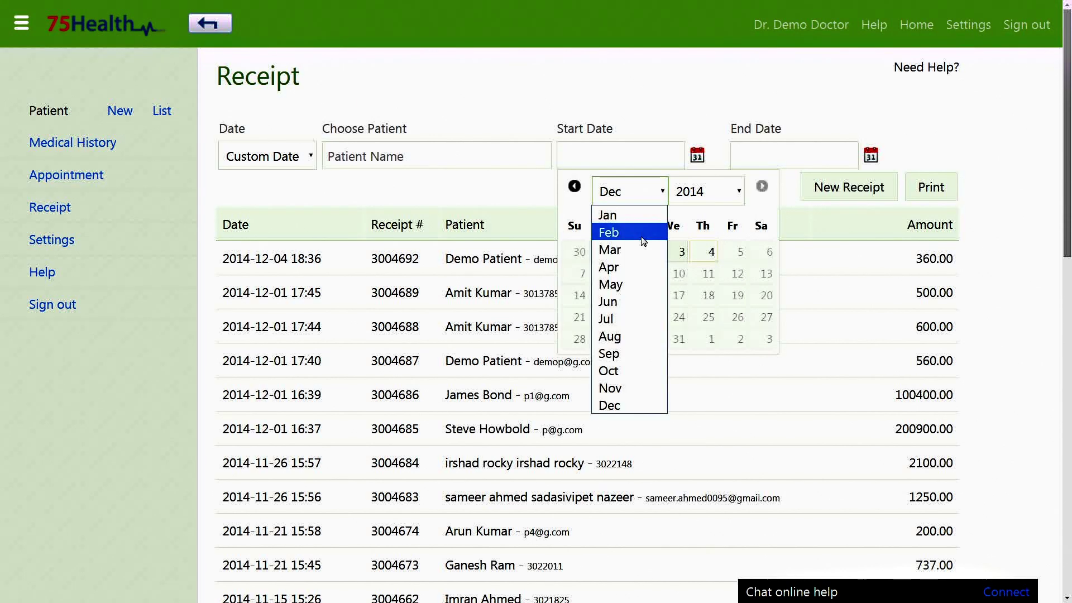
left_click(607, 386)
left_click(766, 254)
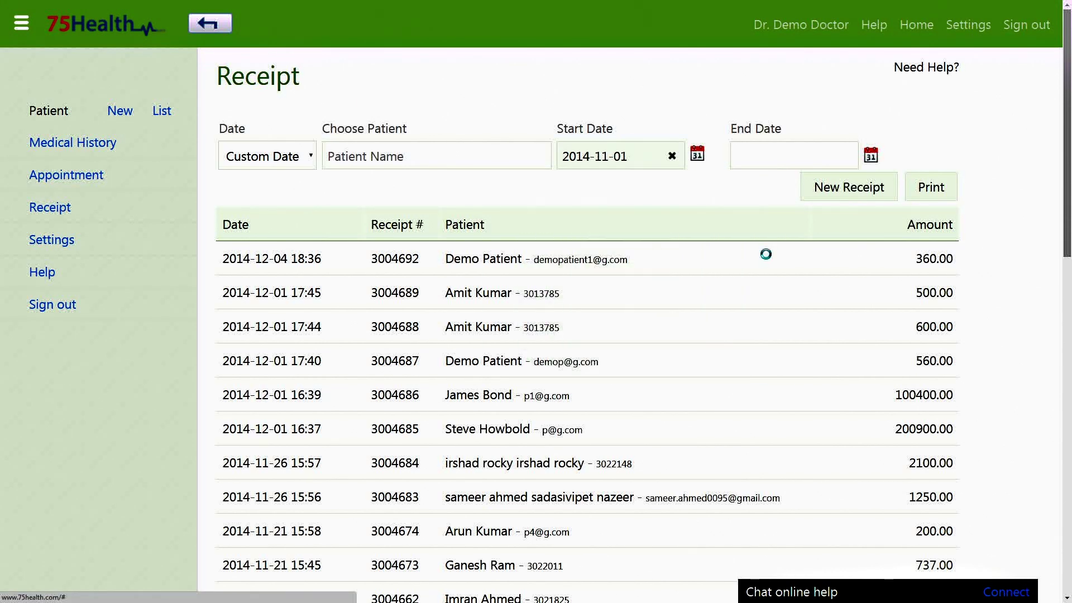
left_click(793, 156)
left_click(790, 253)
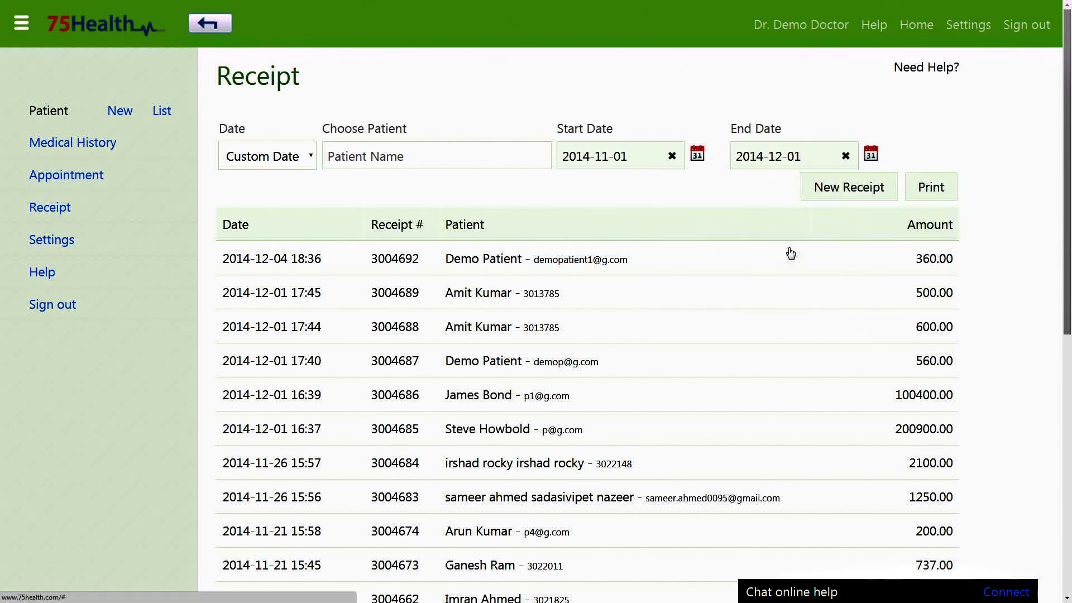
scroll(791, 253, "down", 4)
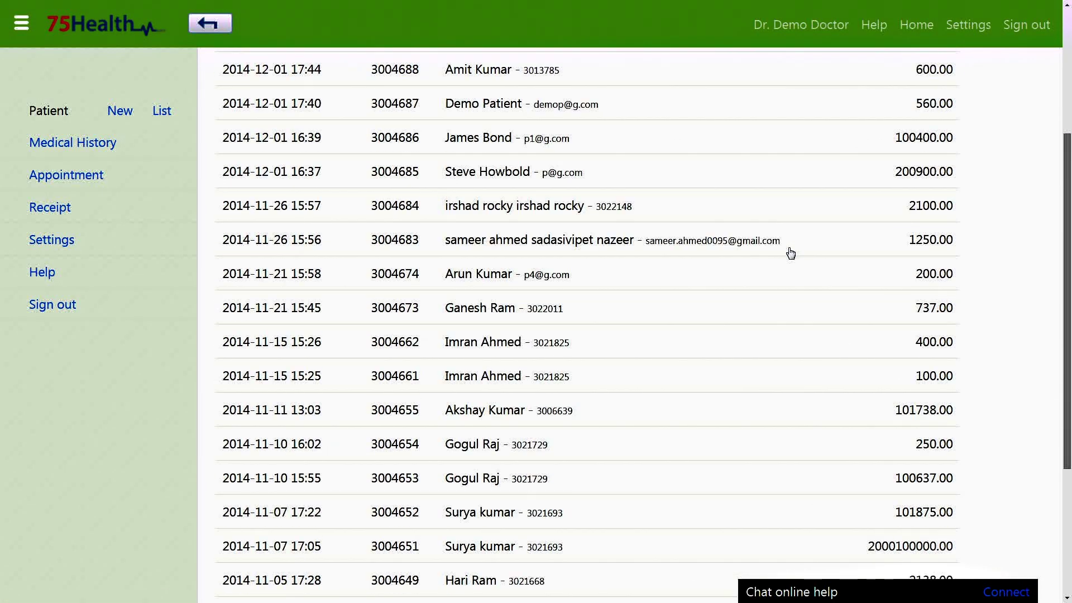
scroll(791, 253, "down", 5)
scroll(529, 201, "up", 8)
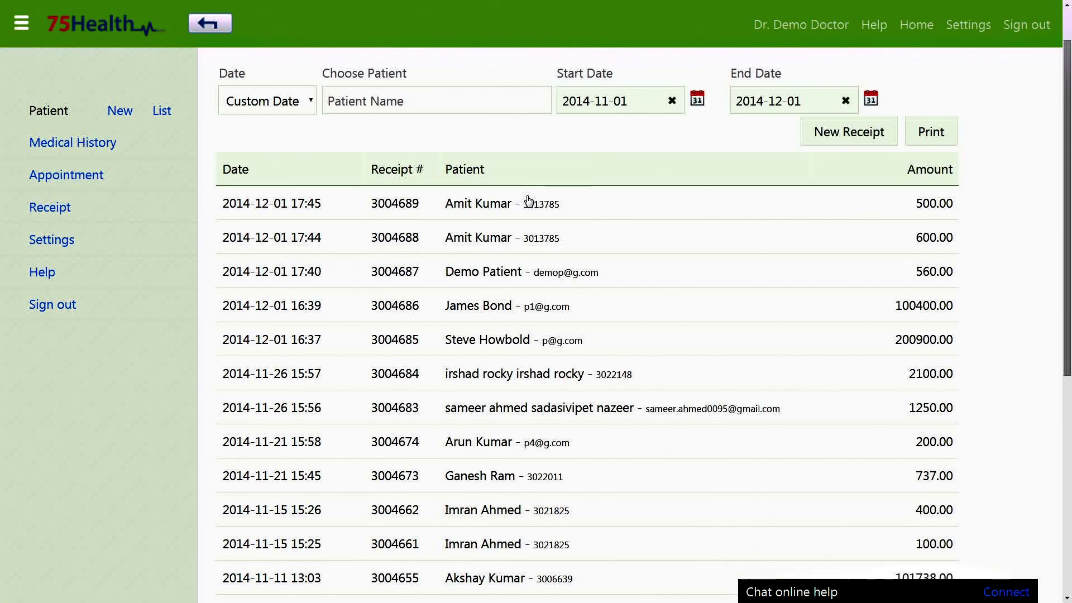
scroll(529, 201, "up", 2)
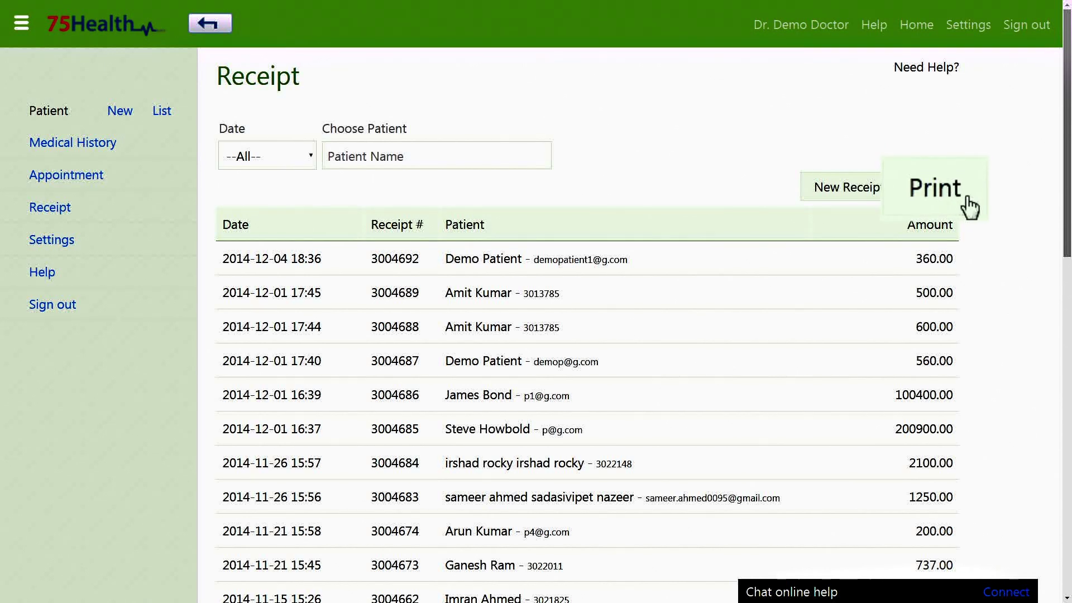
Step: Open the printable Receipt Report of all receipts and zoom in to read through it
left_click(975, 207)
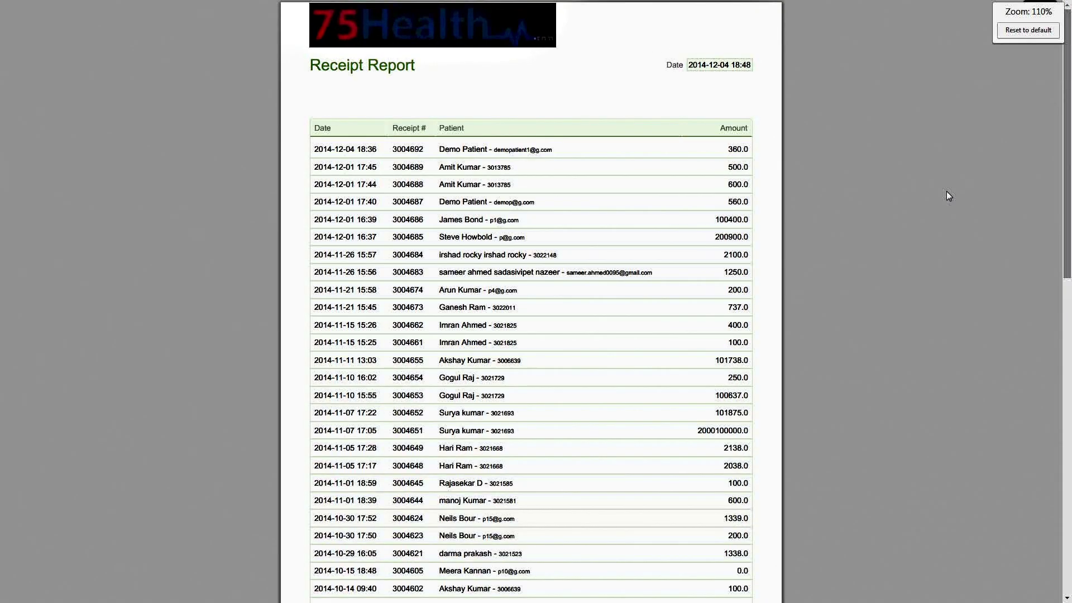
key("ctrl+plus")
key("ctrl+plus")
key("ctrl+plus")
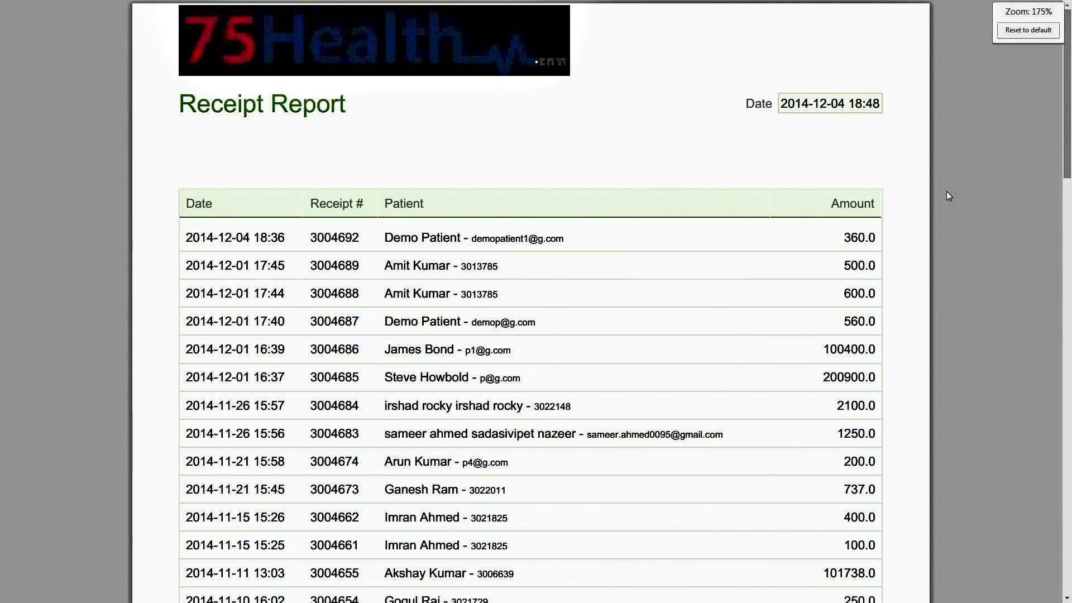
scroll(946, 192, "down", 4)
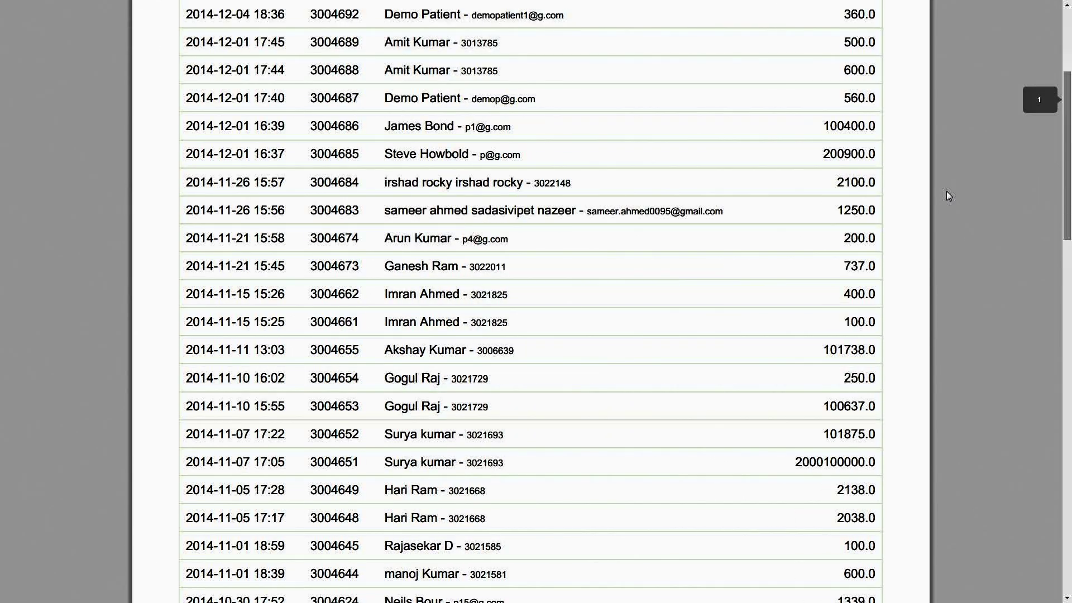
scroll(946, 191, "down", 3)
scroll(947, 191, "up", 7)
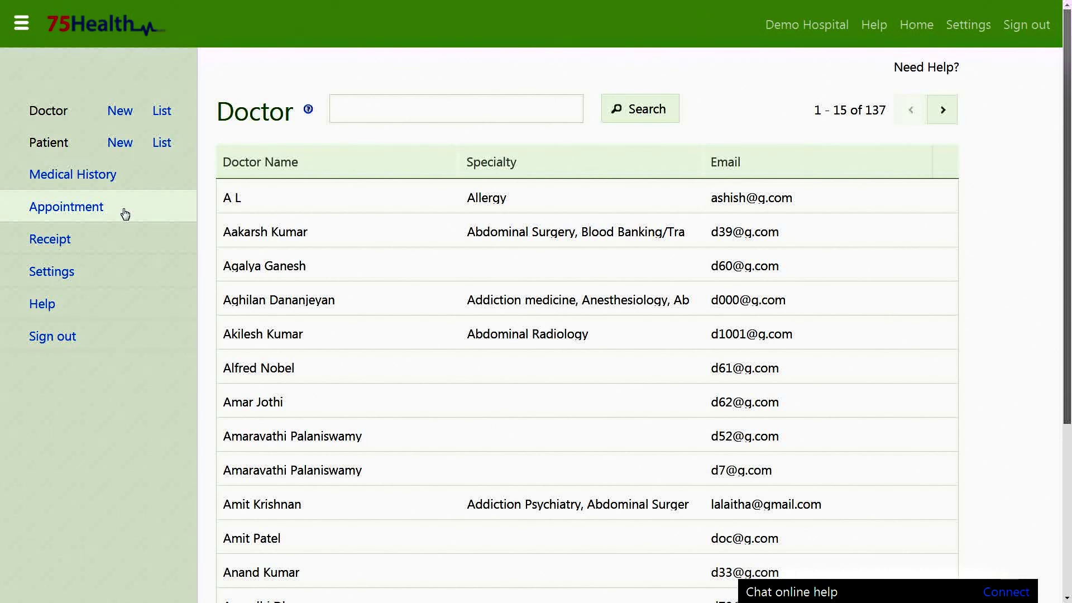
Step: On the Appointment page, try Demo Doctor 1, clear it, and open the 2014-12-04 schedule
left_click(125, 214)
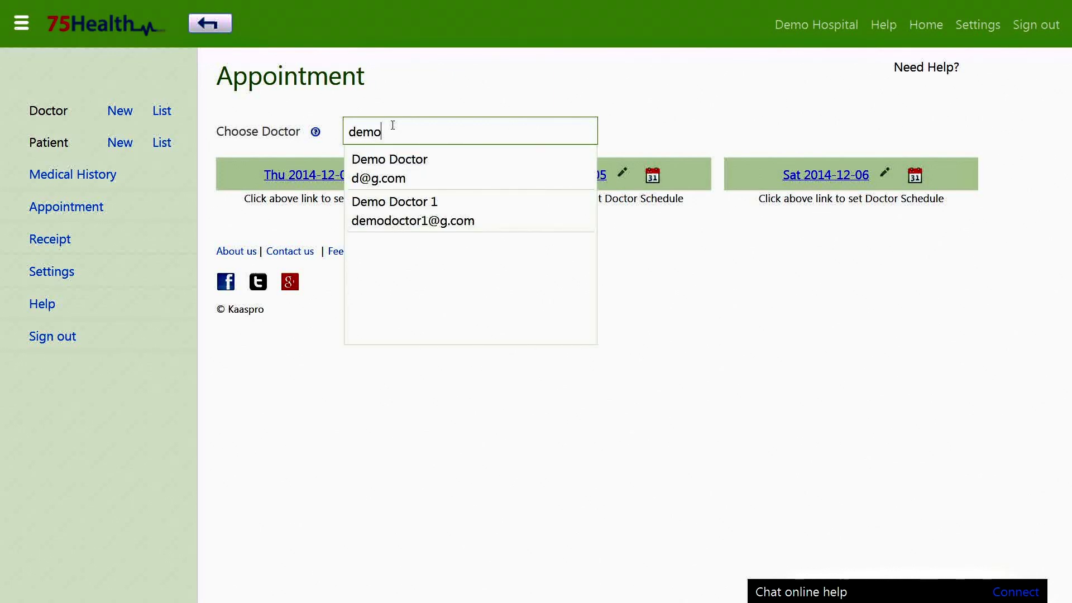
left_click(438, 208)
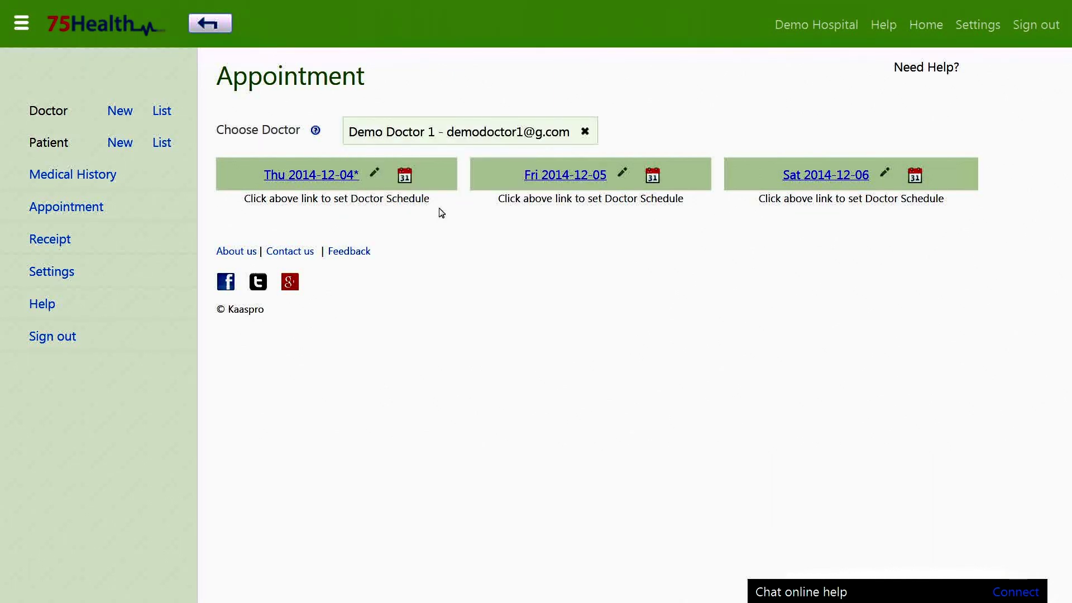
left_click(585, 132)
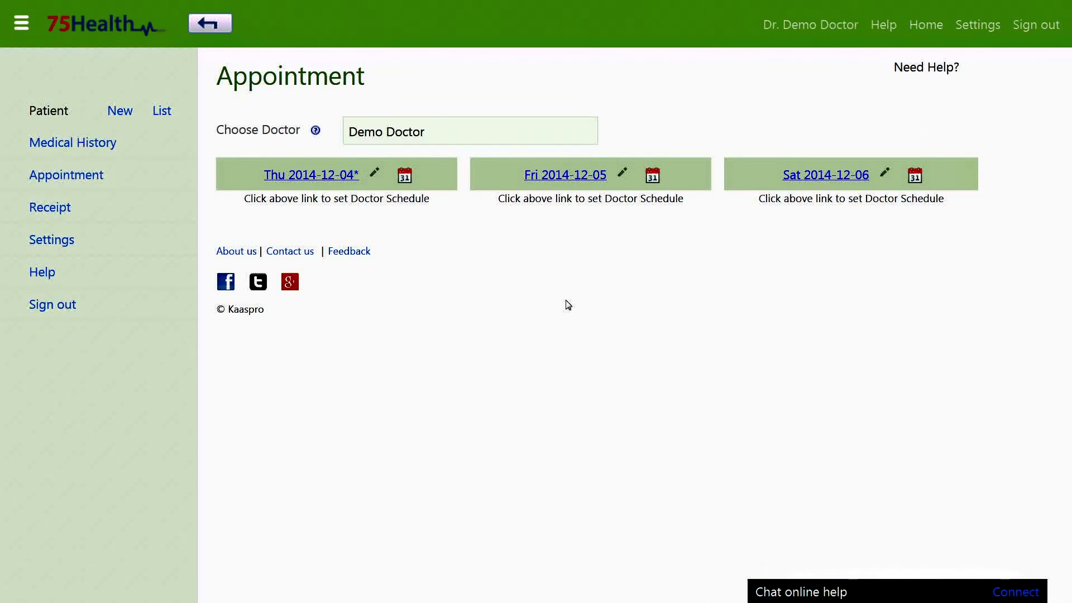
left_click(326, 178)
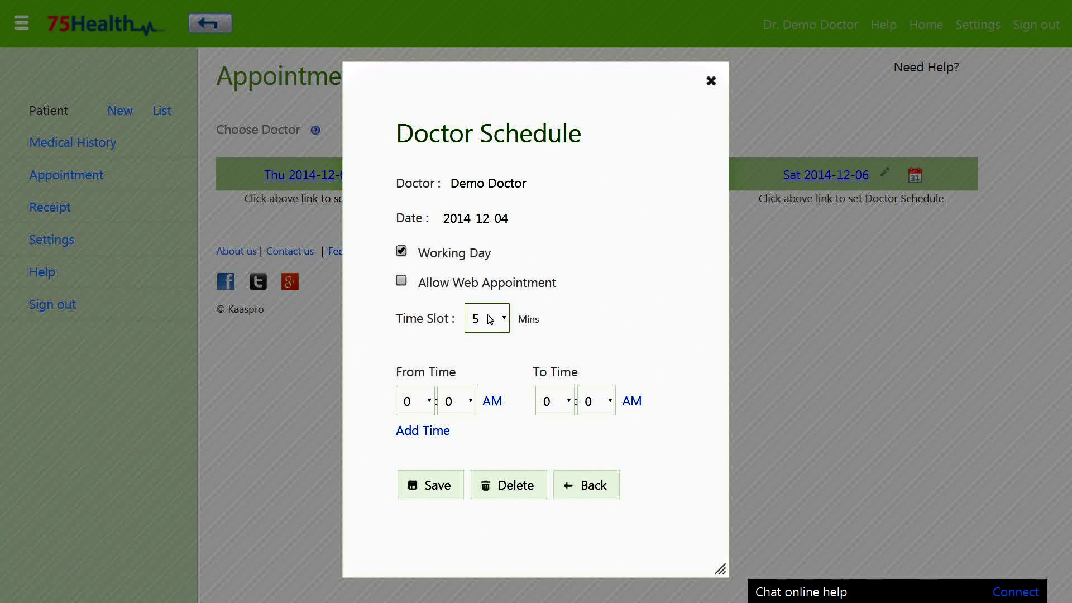
Step: Set 10-minute time slots with a first working period from 10 to 11 AM
left_click(487, 317)
left_click(479, 53)
left_click(419, 408)
left_click(410, 341)
left_click(550, 401)
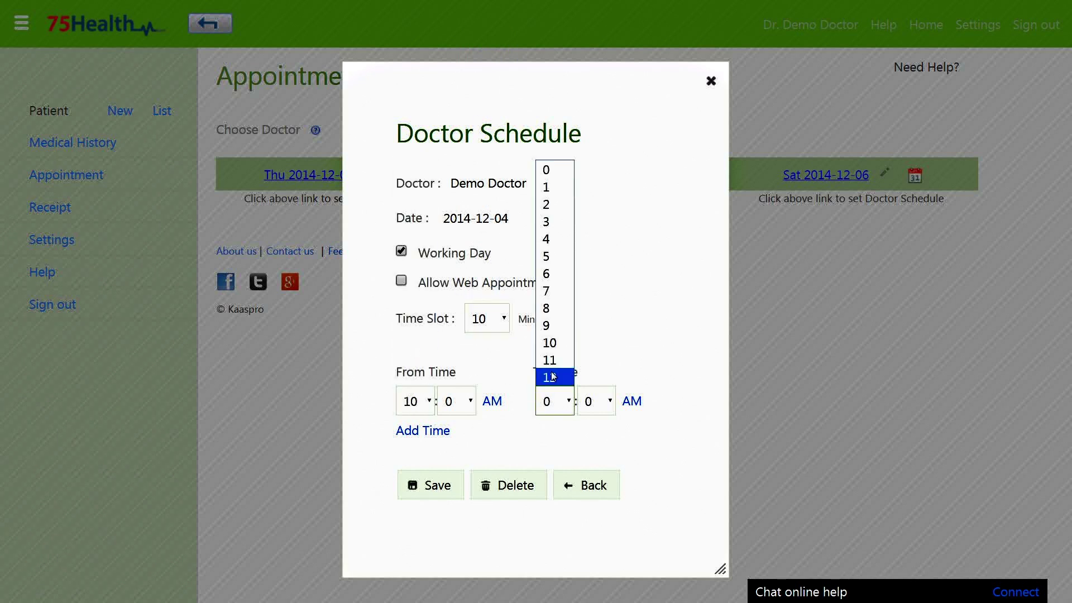
left_click(552, 359)
Step: Add a second working period from 12 to 2 PM and save the day's schedule
left_click(427, 430)
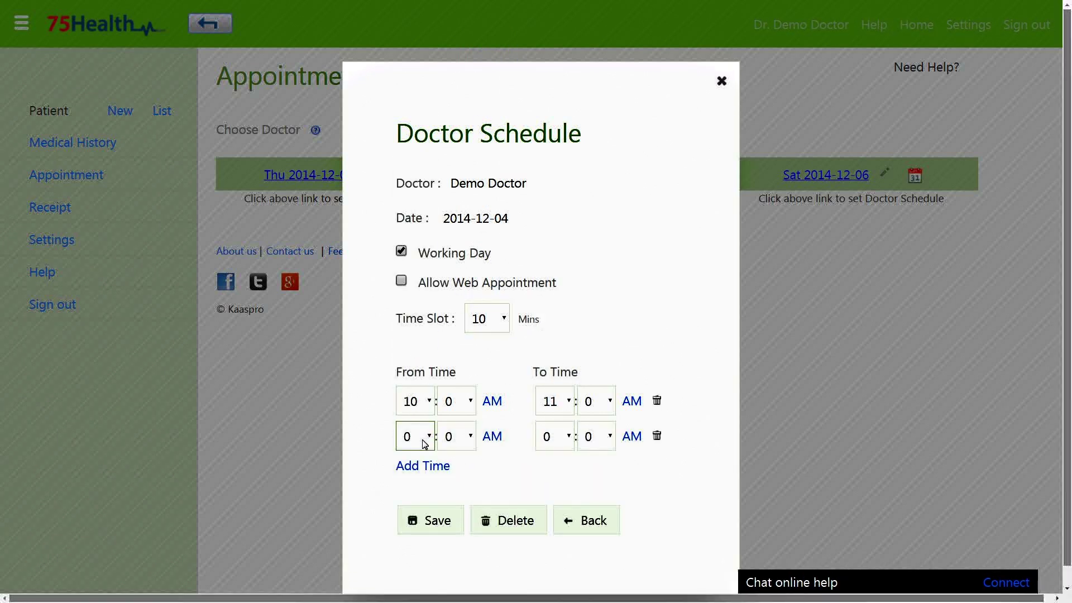
left_click(424, 444)
left_click(416, 412)
left_click(557, 447)
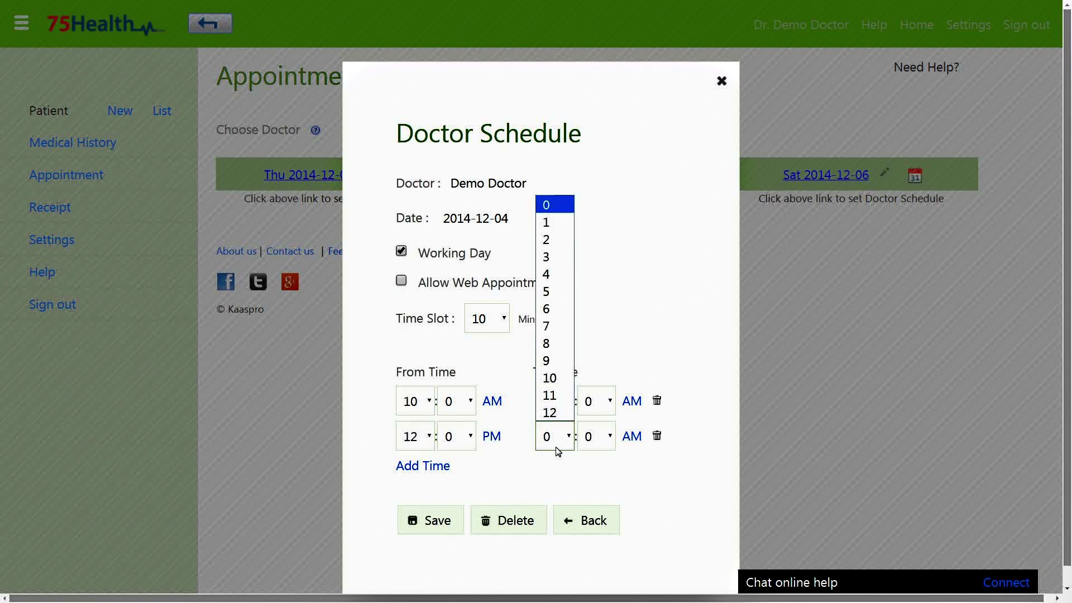
left_click(556, 238)
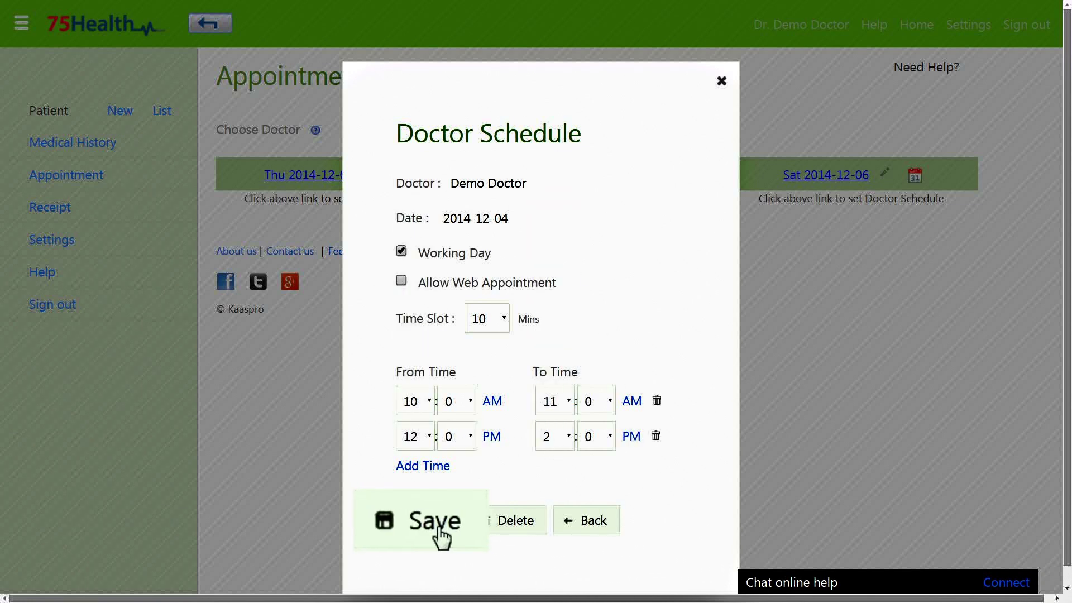
left_click(438, 524)
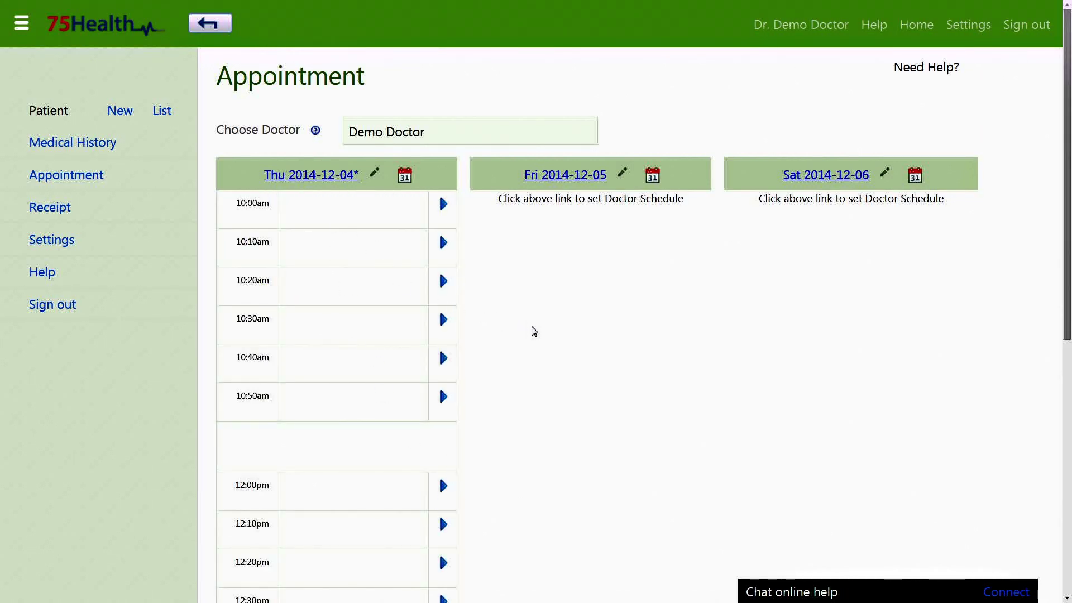
scroll(536, 331, "down", 6)
scroll(540, 334, "down", 2)
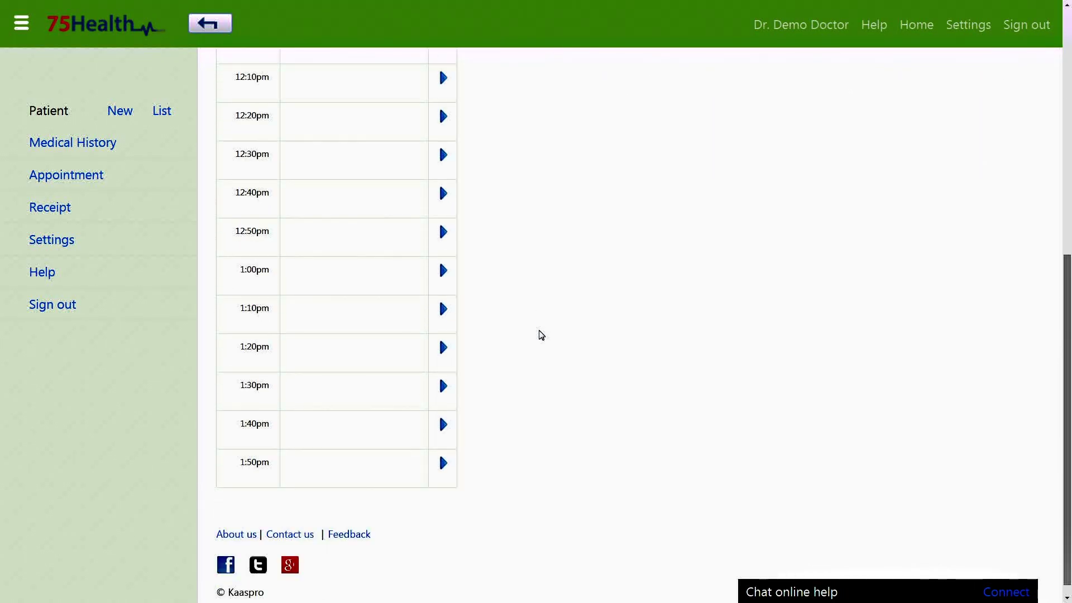
scroll(538, 333, "up", 8)
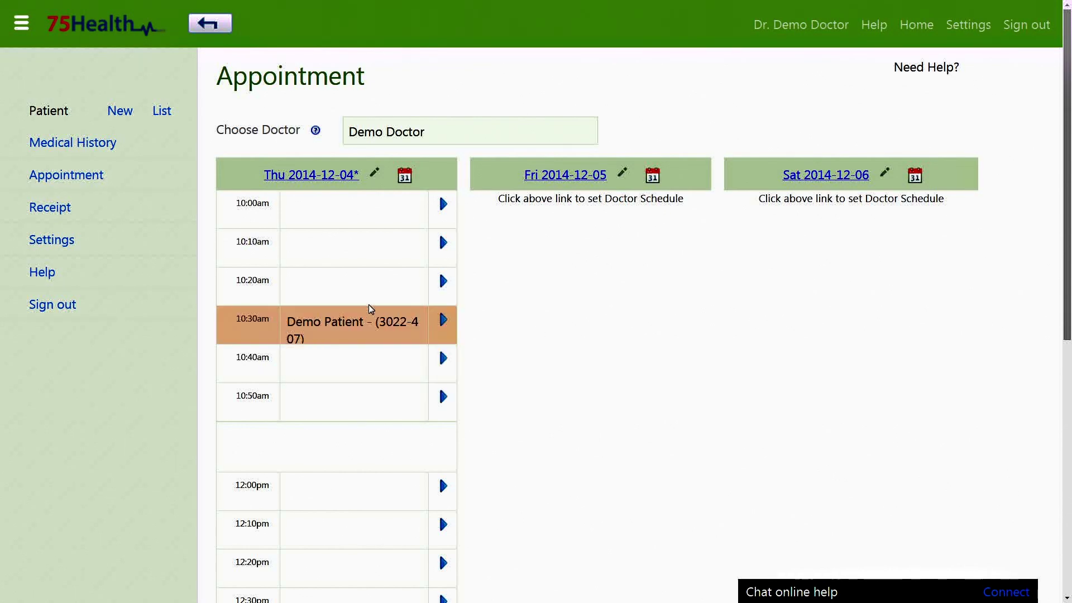
Step: Print the 10:30am Doctor Appointment confirmation and move to the Settings page
left_click(371, 311)
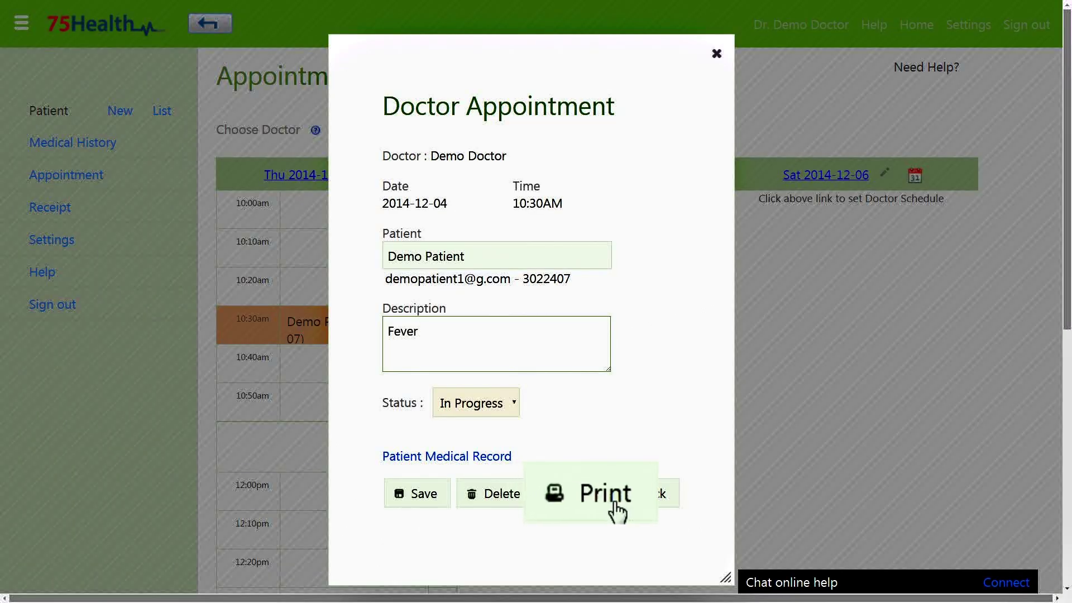
left_click(589, 499)
scroll(586, 502, "up", 5)
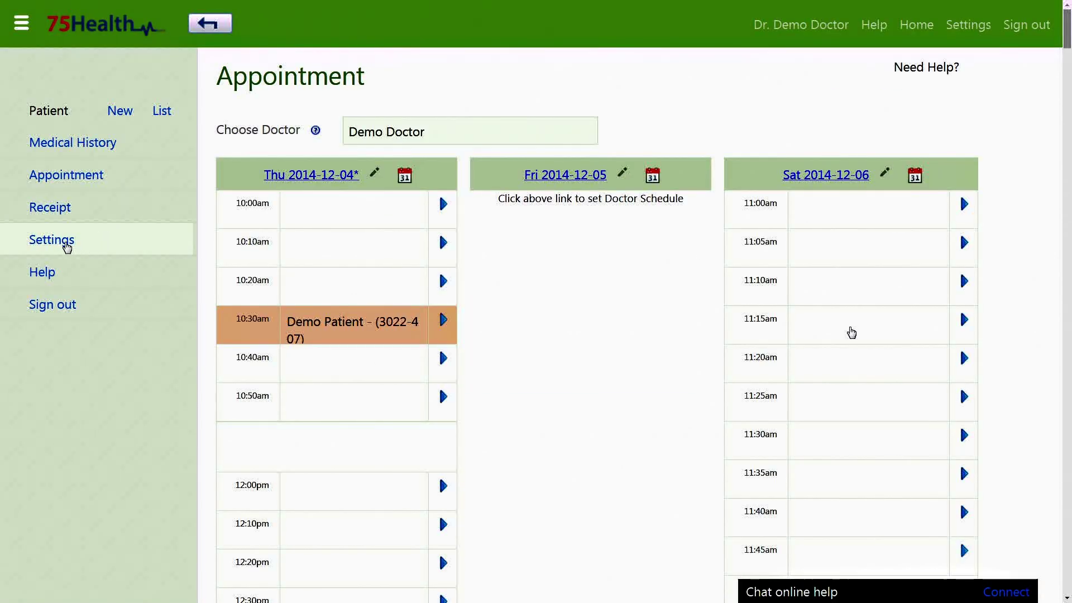
left_click(65, 244)
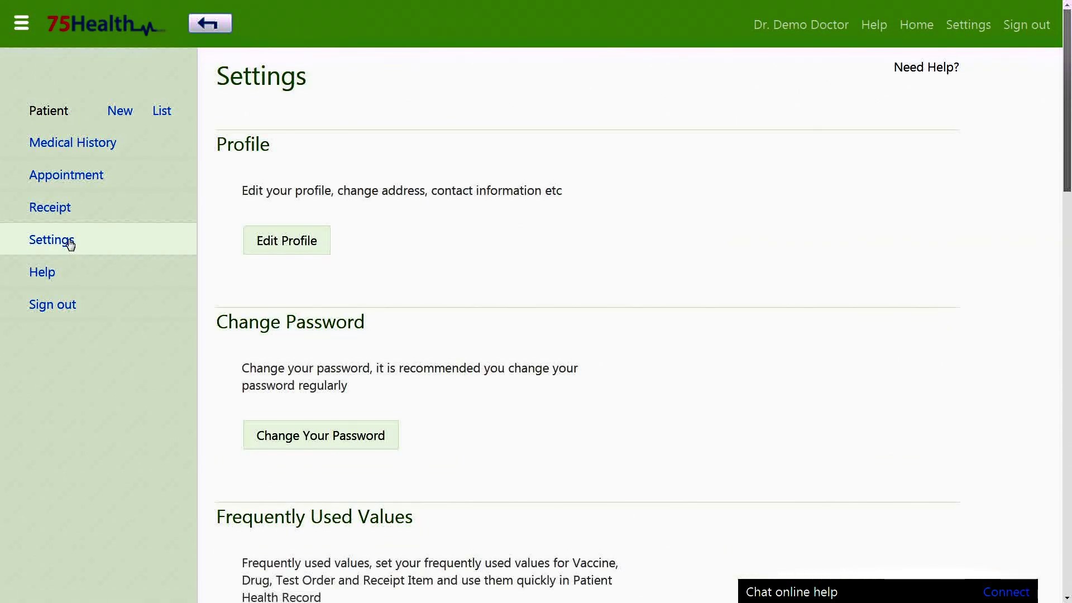
Step: Open the doctor's profile for editing, touch the Education field, and save it
left_click(271, 246)
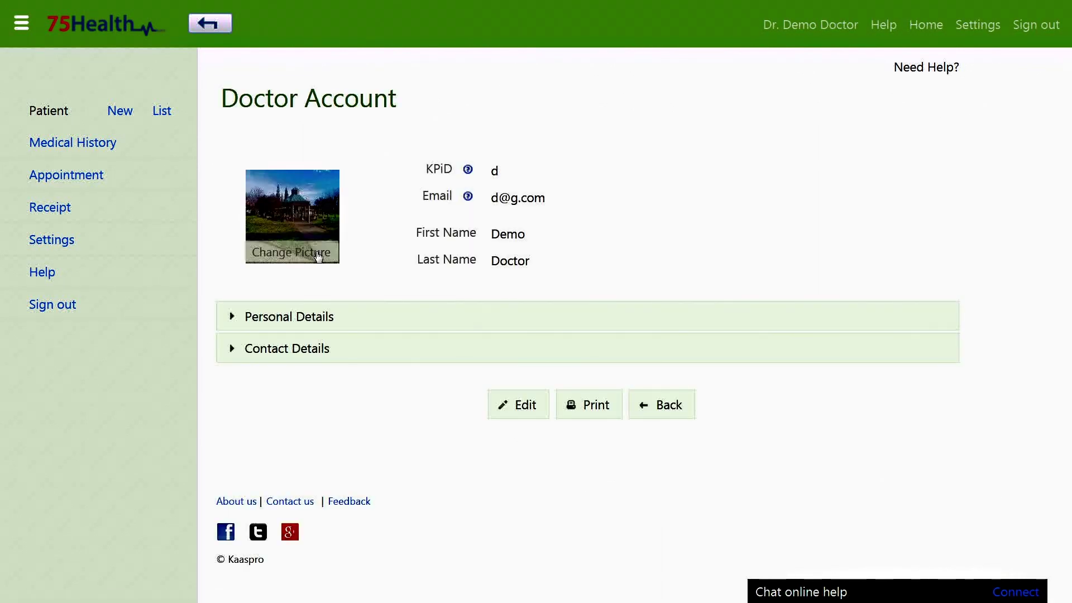
left_click(524, 407)
left_click(375, 442)
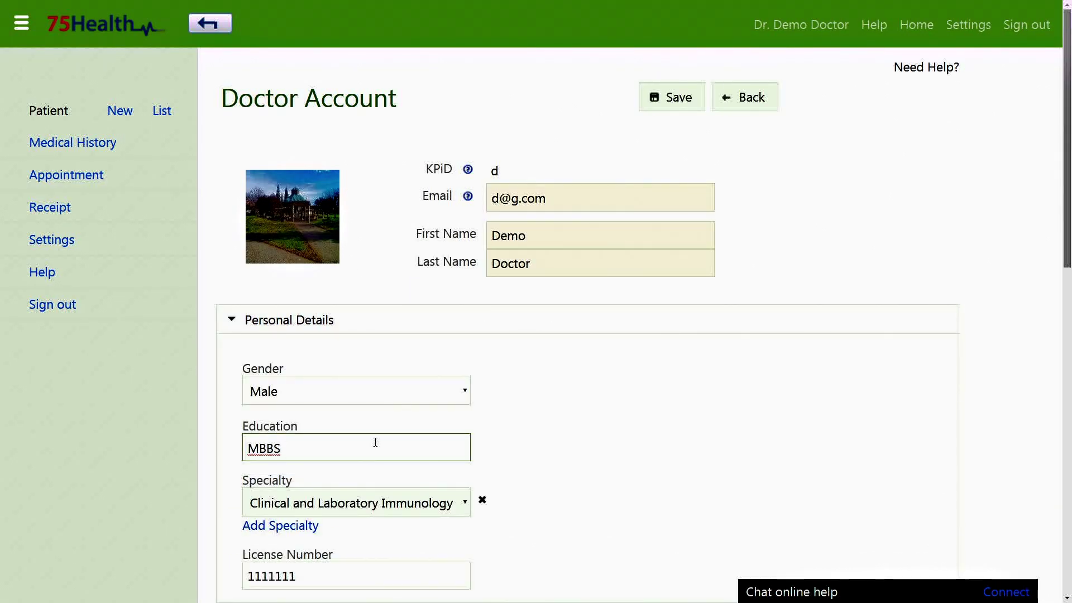
scroll(536, 491, "down", 10)
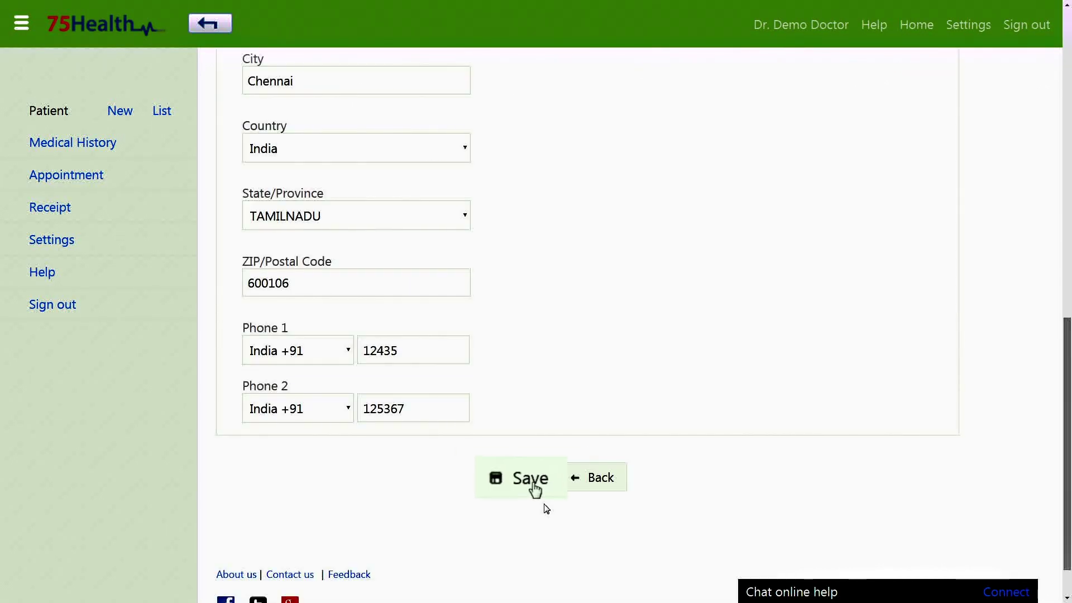
left_click(521, 479)
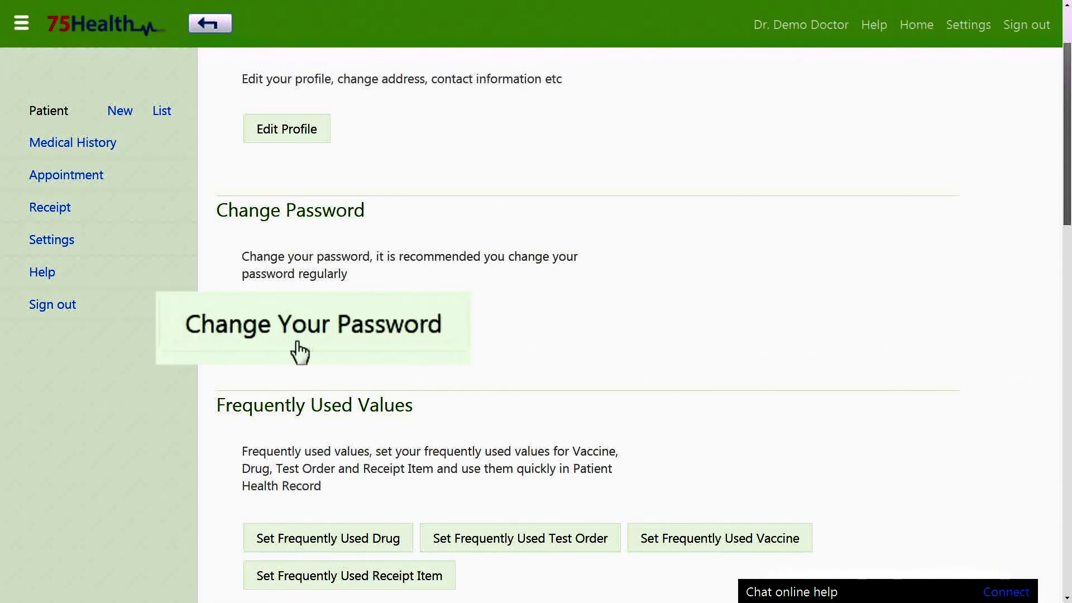
Step: Enter the current, new and confirmation passwords and save until 'Password updated' appears
left_click(314, 338)
left_click(527, 292)
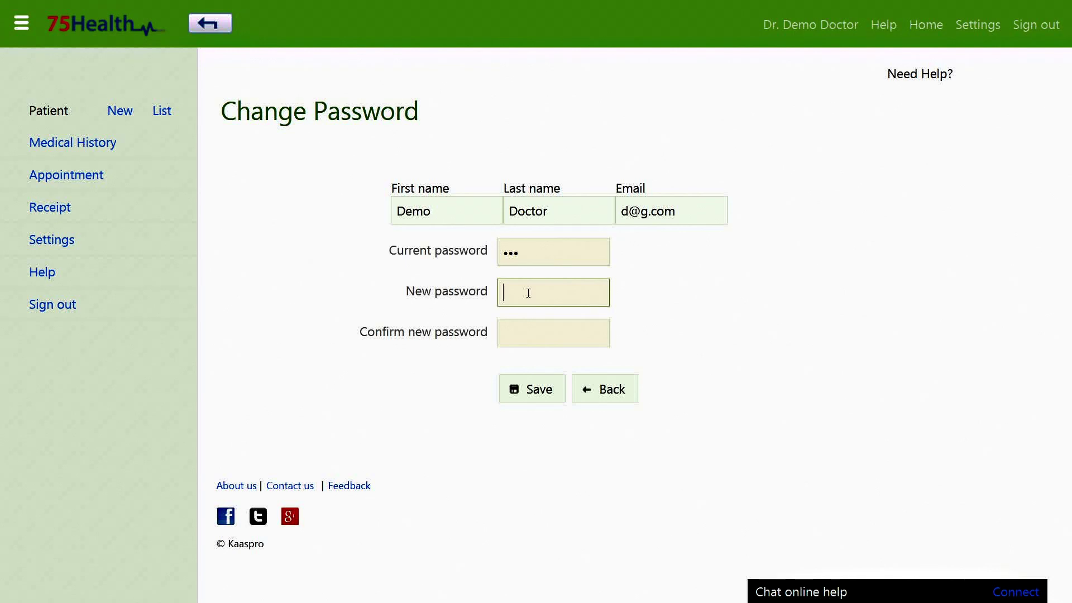
type("1")
left_click(536, 332)
type("1")
left_click(543, 389)
type("1")
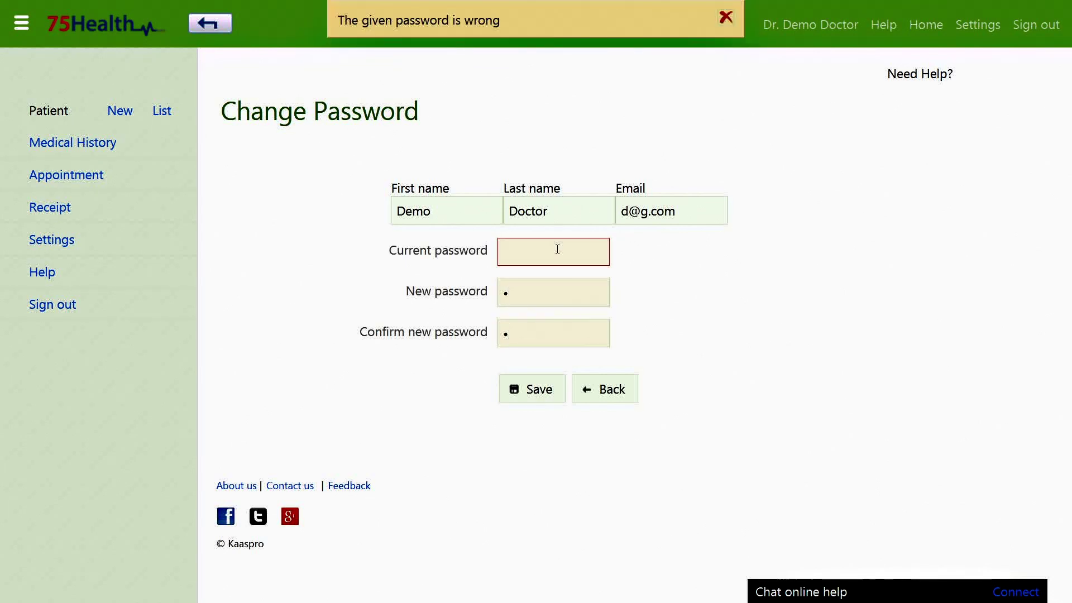
left_click(574, 293)
type("1")
left_click(548, 399)
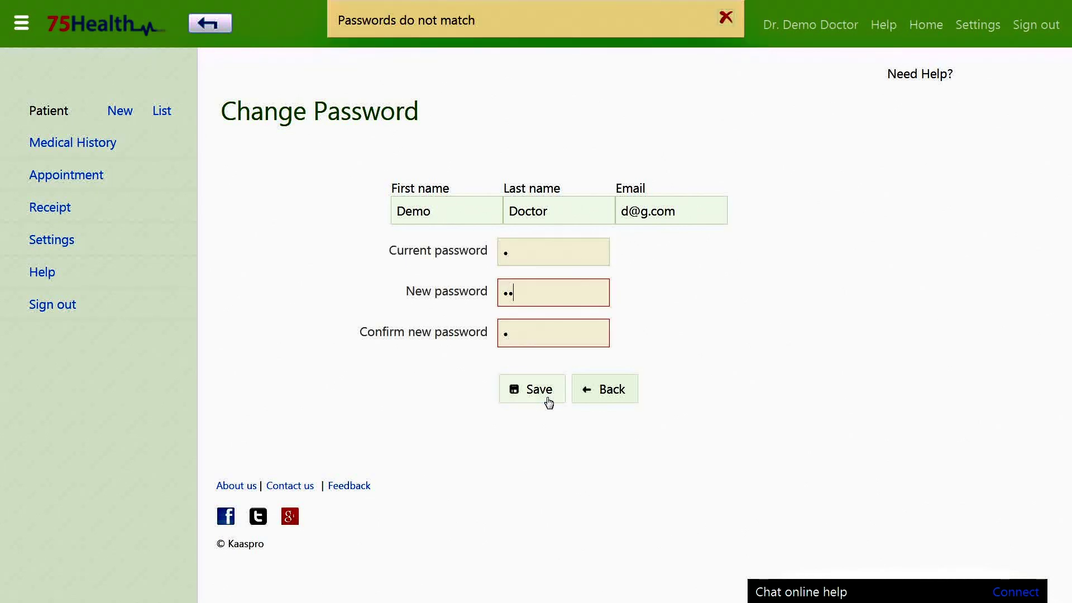
left_click(535, 296)
type("1")
left_click(534, 387)
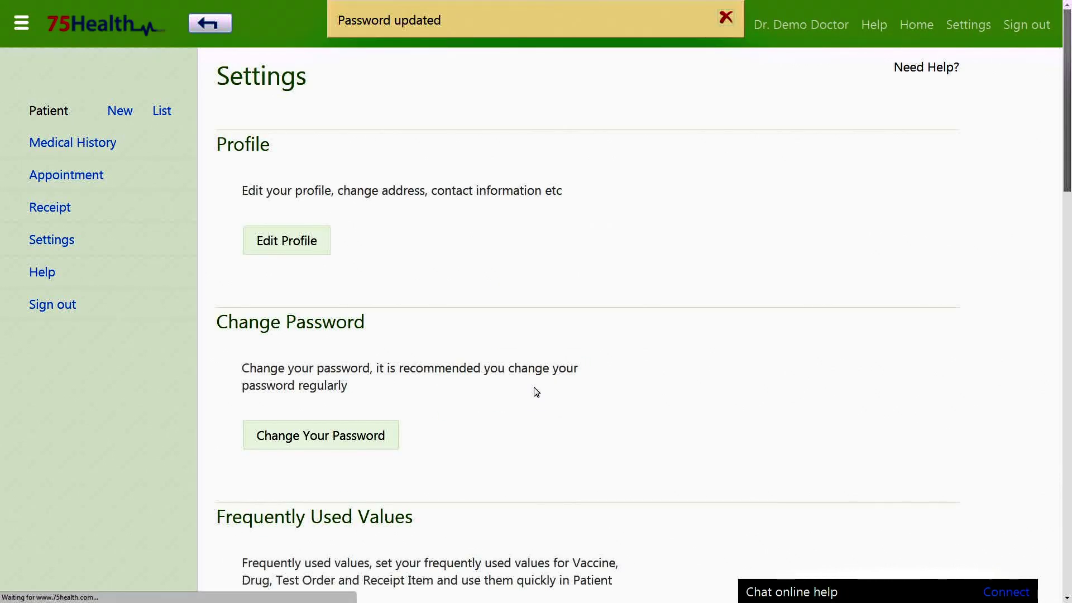
scroll(530, 418, "down", 3)
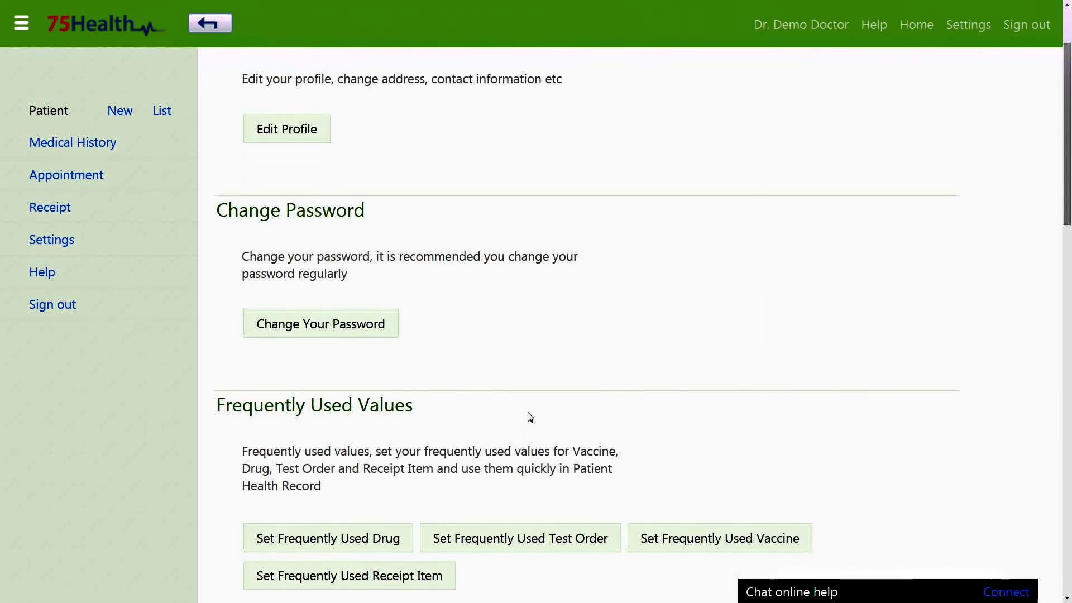
scroll(530, 417, "down", 3)
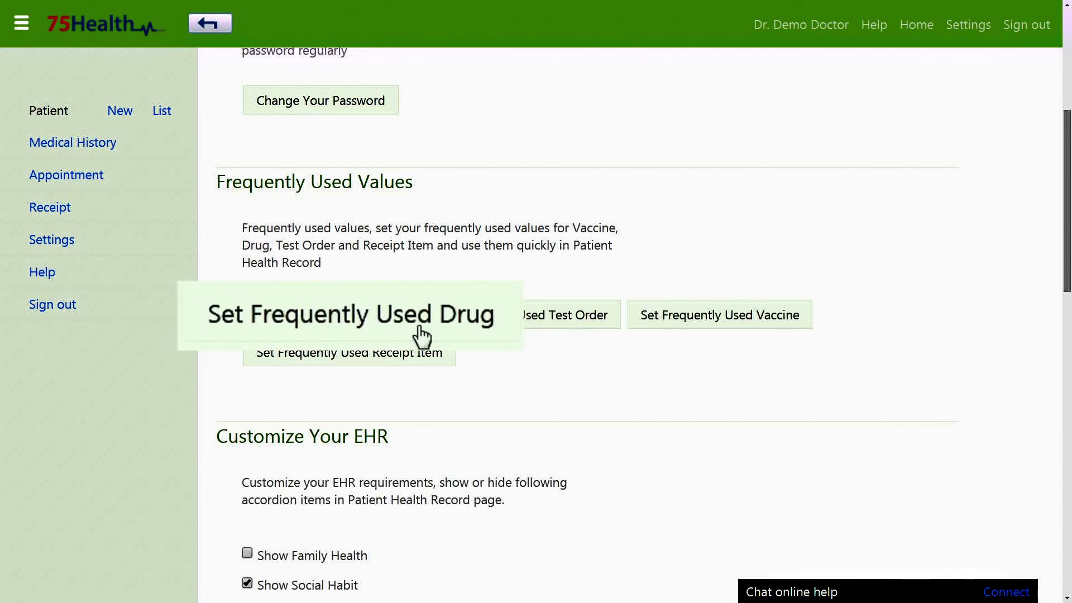
Step: Add Amox 100 with direction 1 - 0 - 0 and quantity 7 to frequently used drugs
left_click(359, 314)
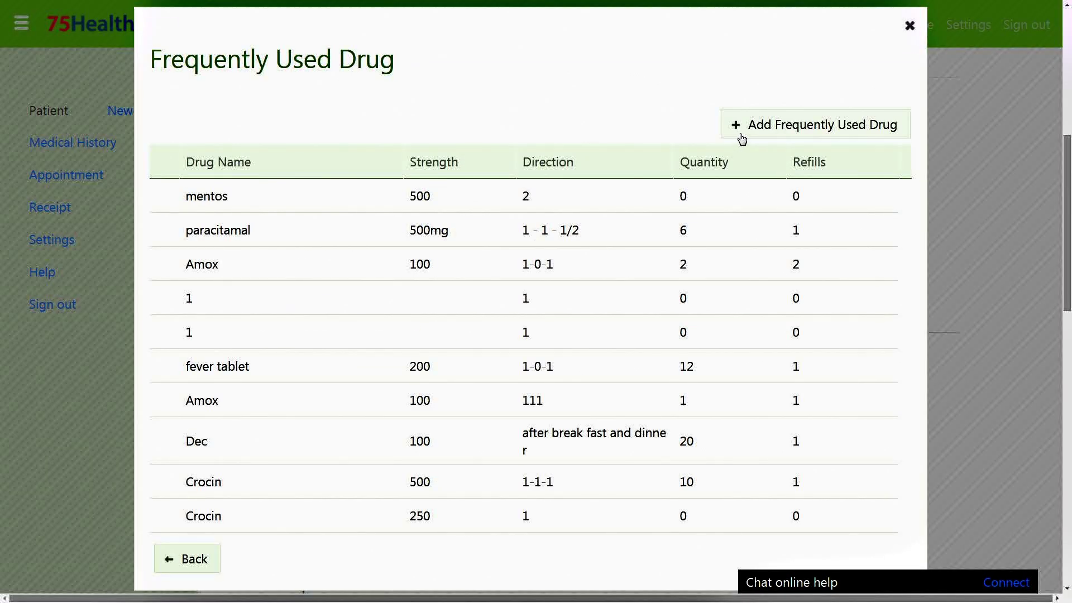
left_click(753, 125)
left_click(395, 161)
left_click(268, 451)
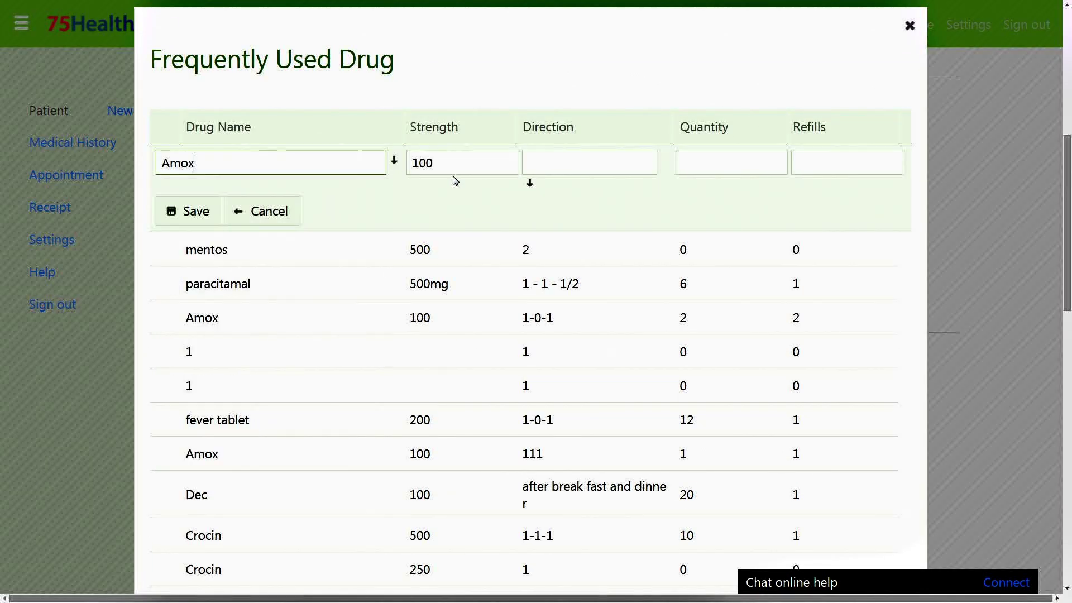
left_click(529, 185)
left_click(586, 237)
left_click(725, 161)
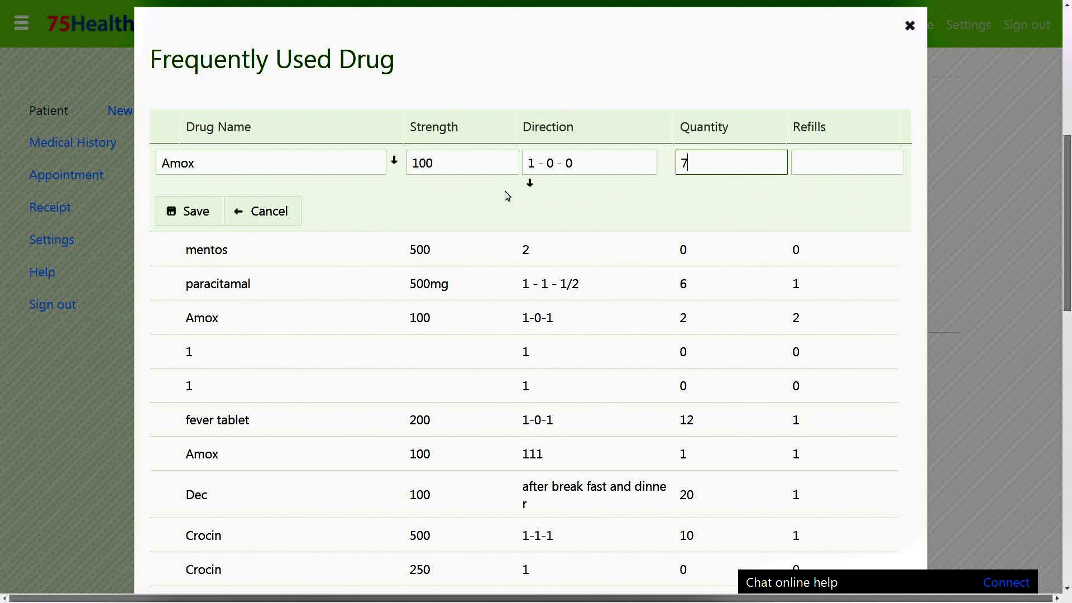
left_click(204, 212)
Step: Delete the mentos drug entry, close the drug list, and open frequently used test orders
left_click(234, 244)
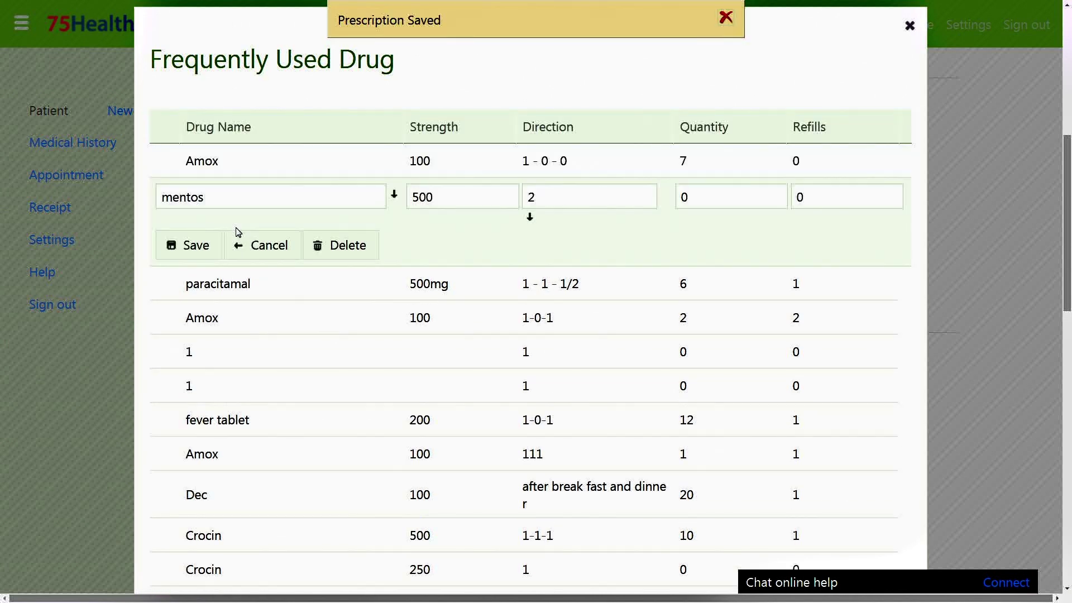
left_click(349, 246)
left_click(556, 61)
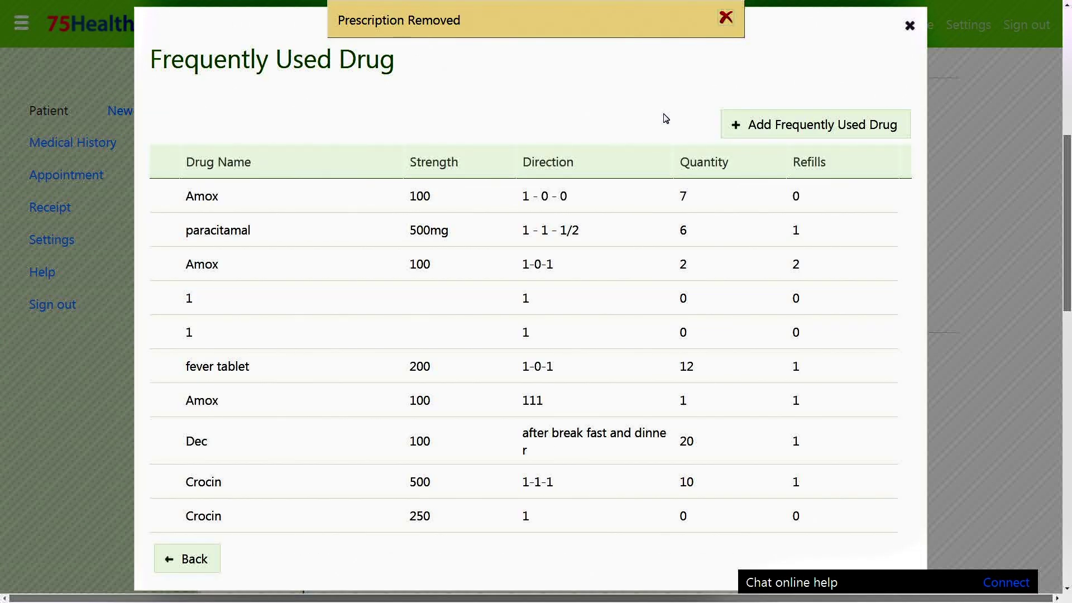
left_click(188, 560)
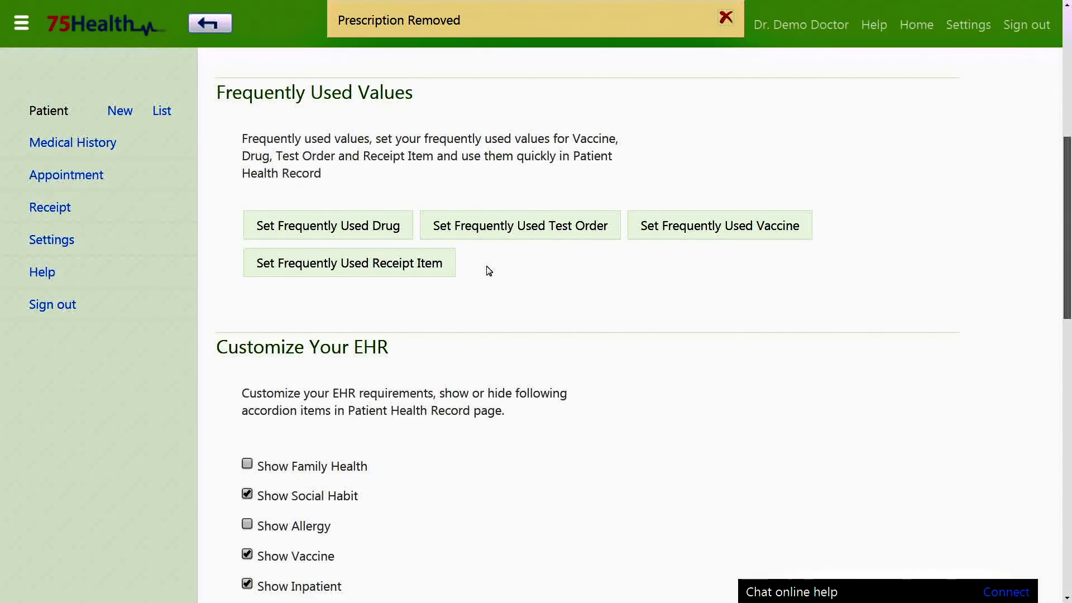
left_click(494, 231)
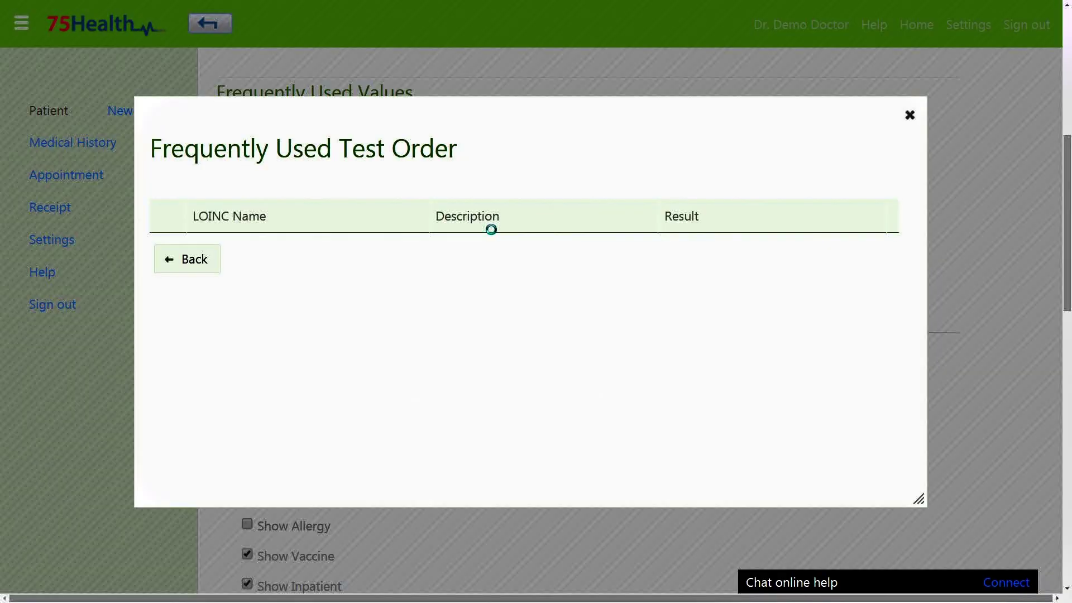
Step: Look through the test order, vaccine and receipt item lists, closing each one
scroll(558, 188, "down", 4)
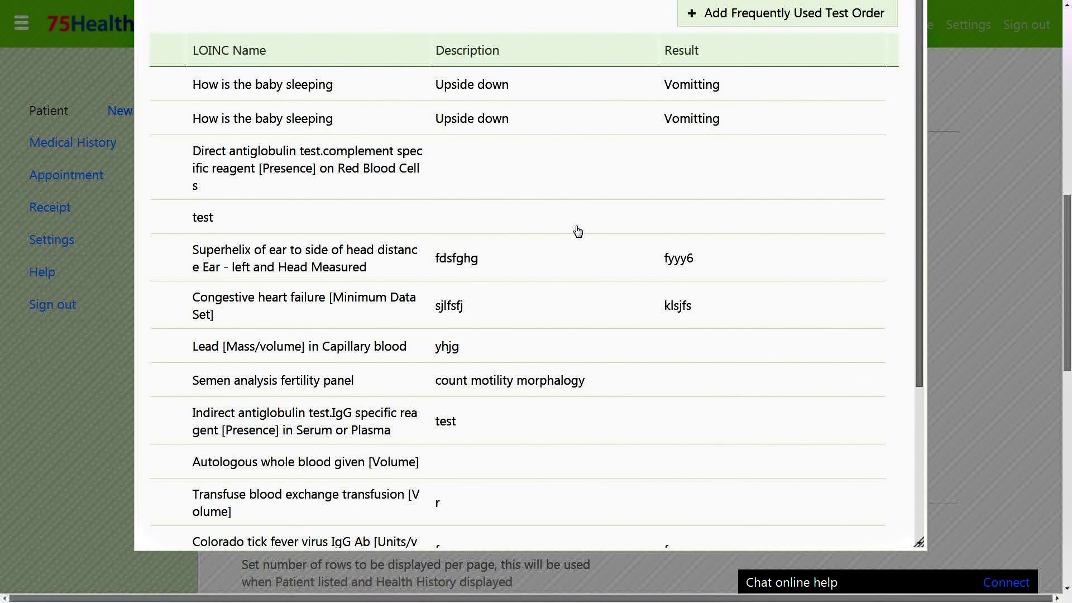
scroll(578, 232, "down", 3)
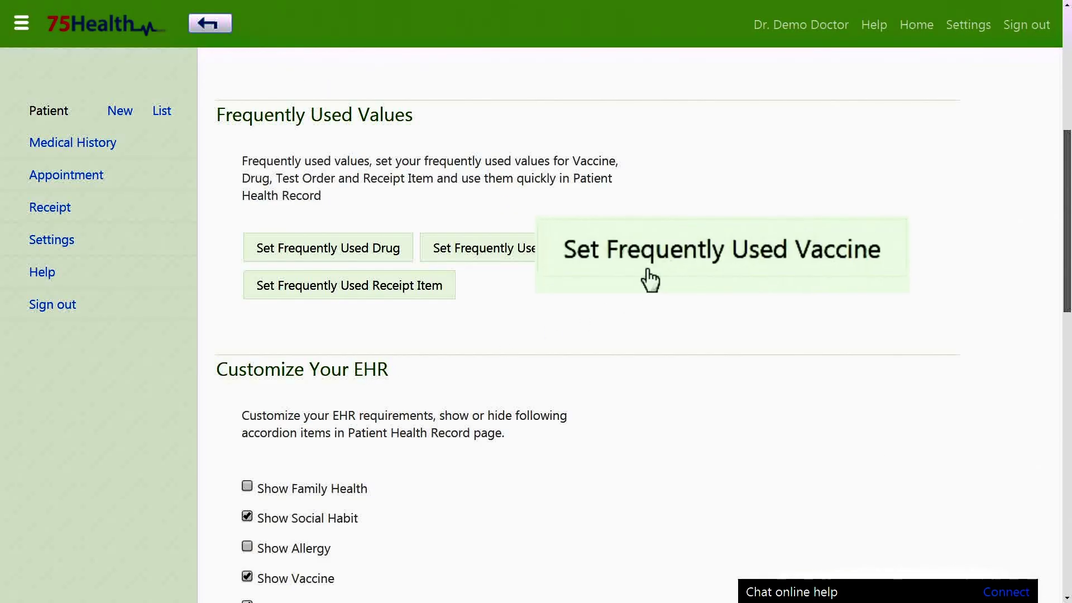
left_click(692, 254)
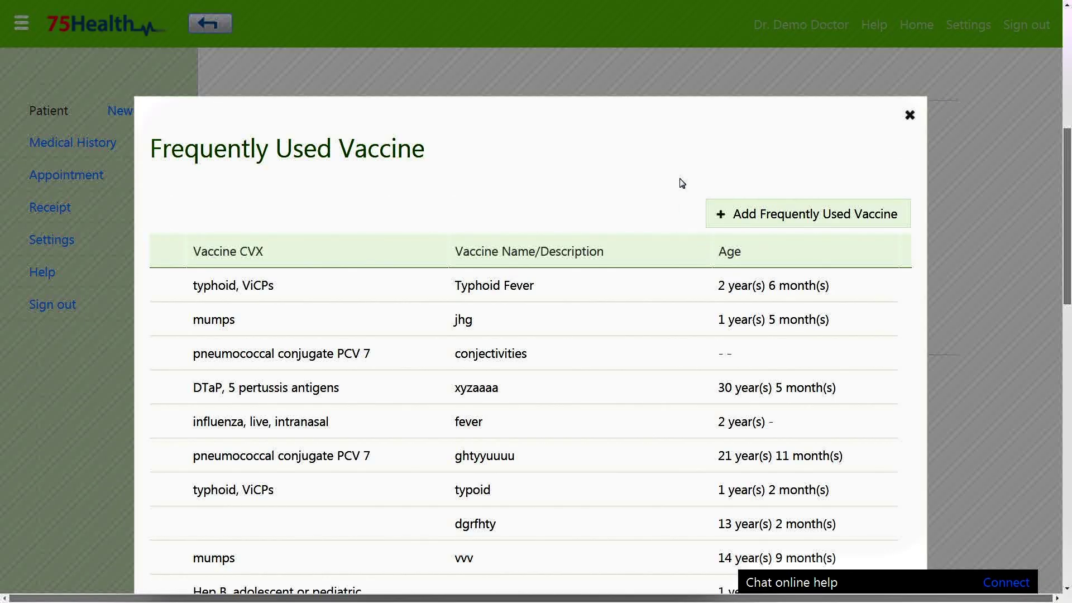
scroll(682, 183, "down", 2)
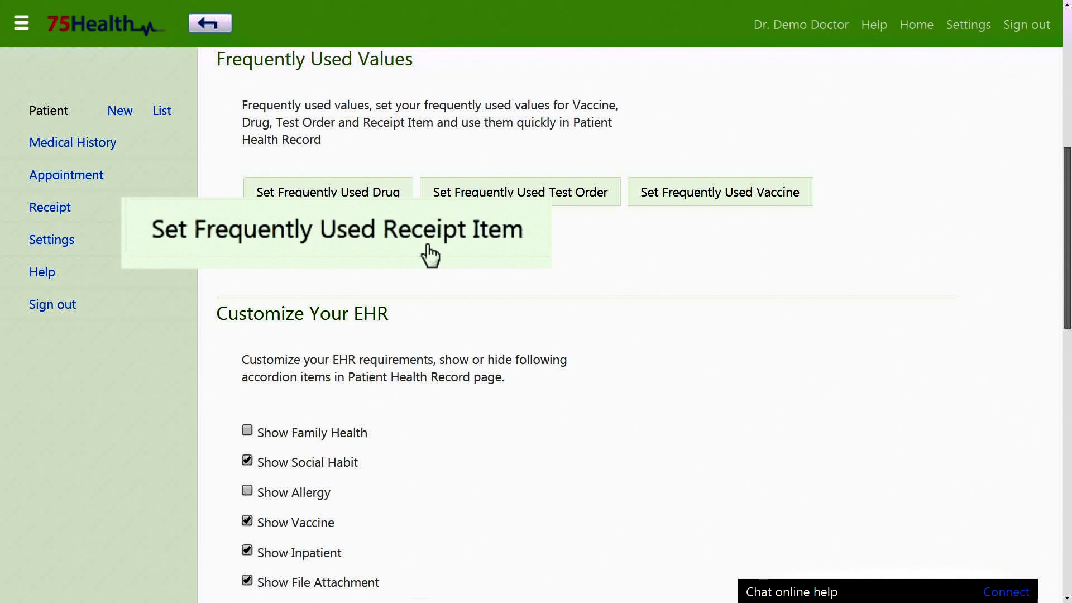
left_click(425, 254)
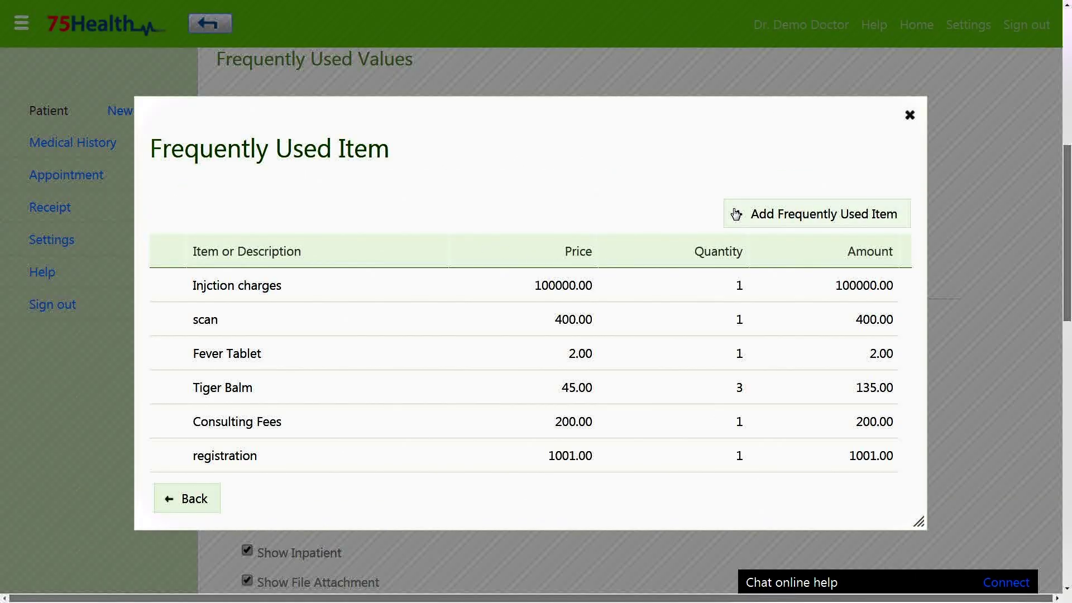
left_click(910, 115)
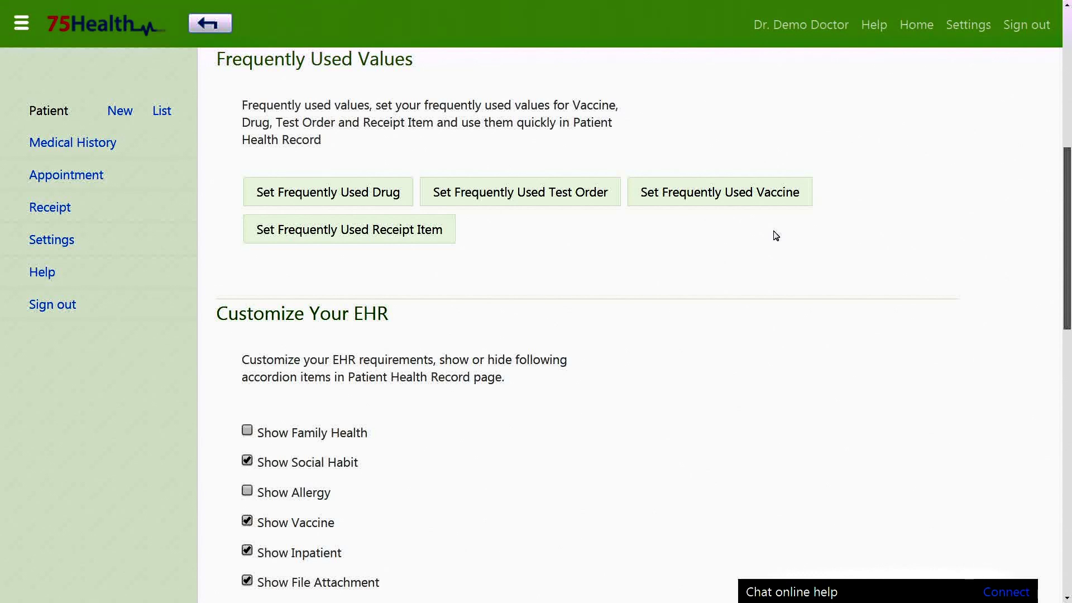
Step: Turn on Show Family Health under Customize Your EHR
scroll(637, 289, "down", 2)
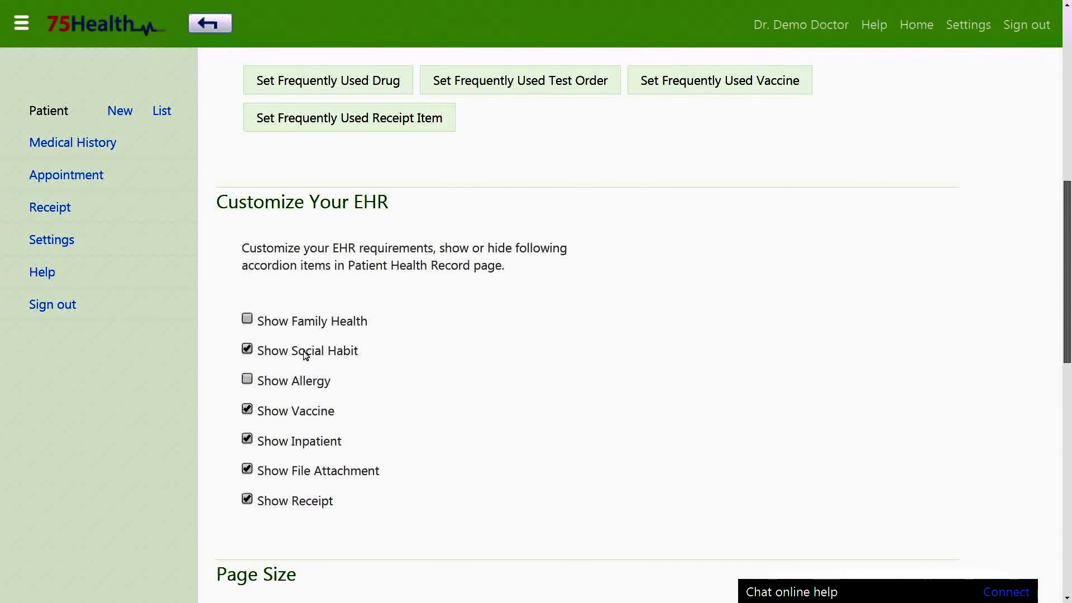
left_click(259, 323)
scroll(425, 379, "down", 6)
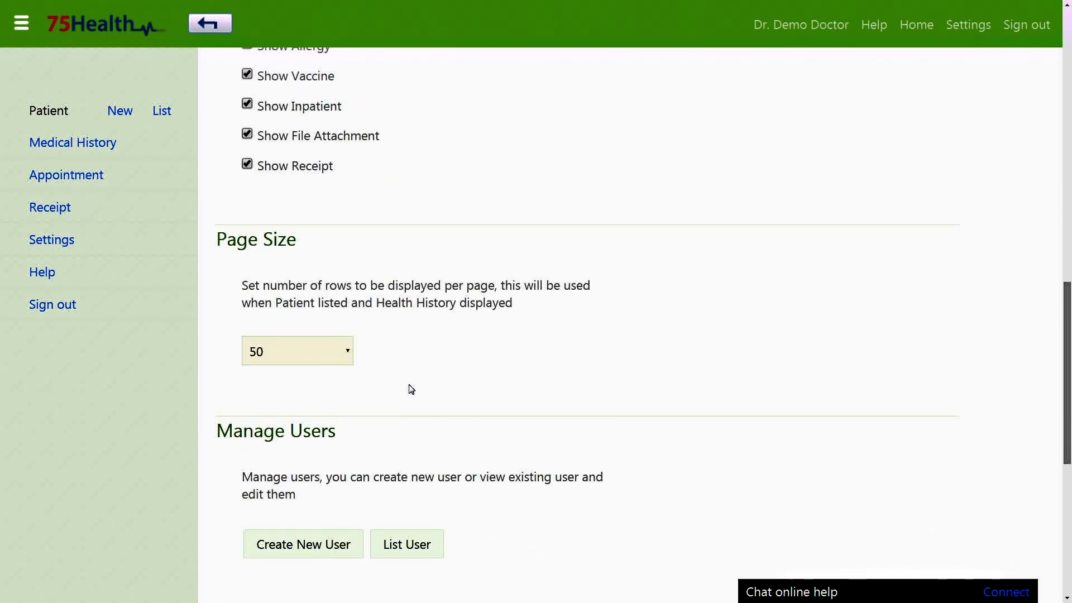
Step: Browse the patient list, then go back to the Settings page
left_click(161, 110)
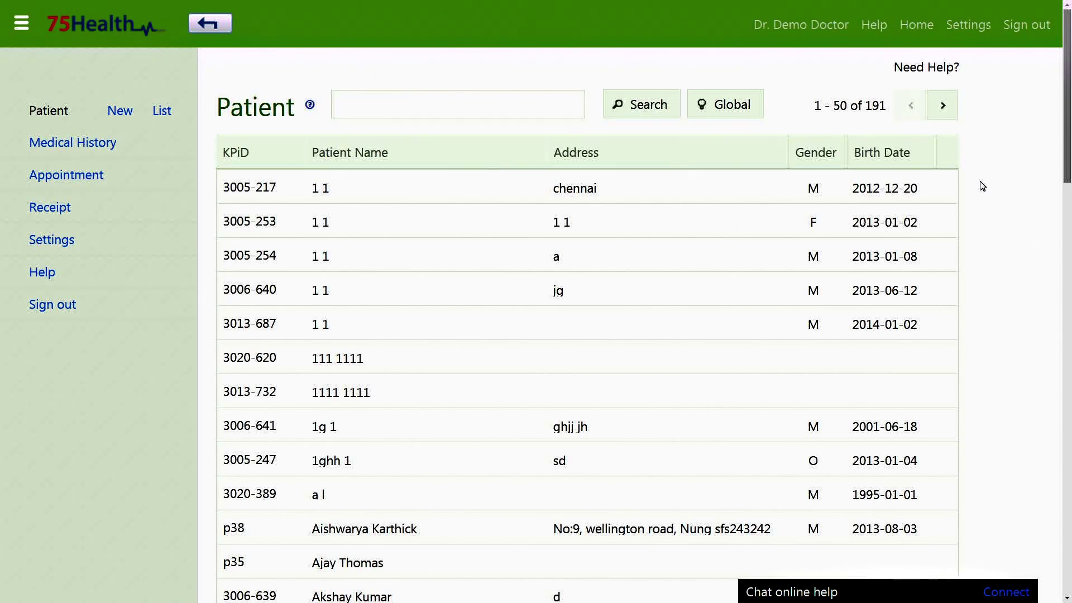
scroll(982, 186, "down", 20)
scroll(982, 186, "up", 11)
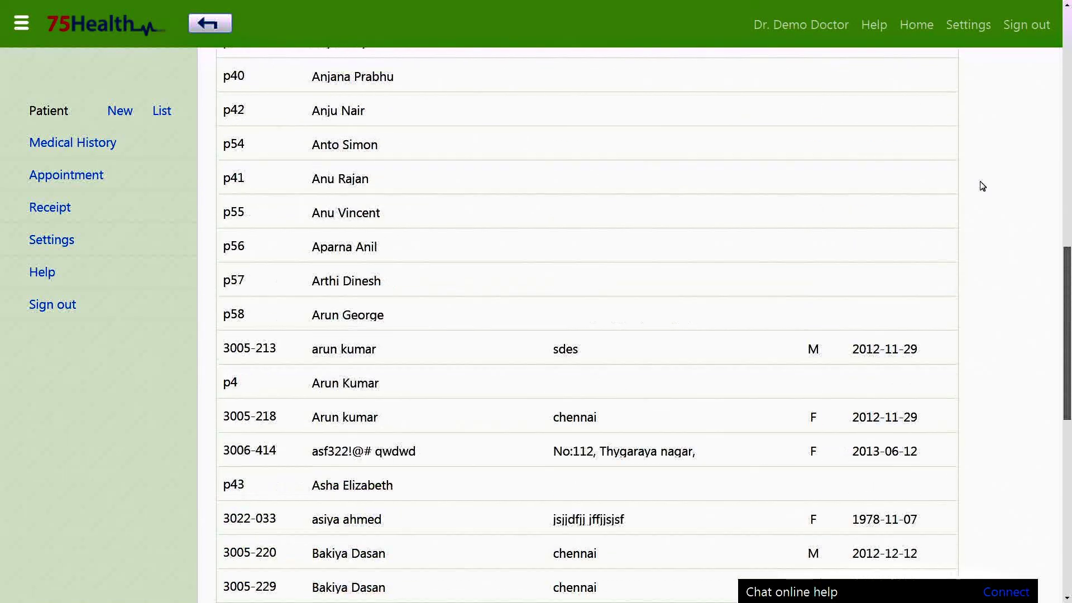
scroll(983, 186, "up", 10)
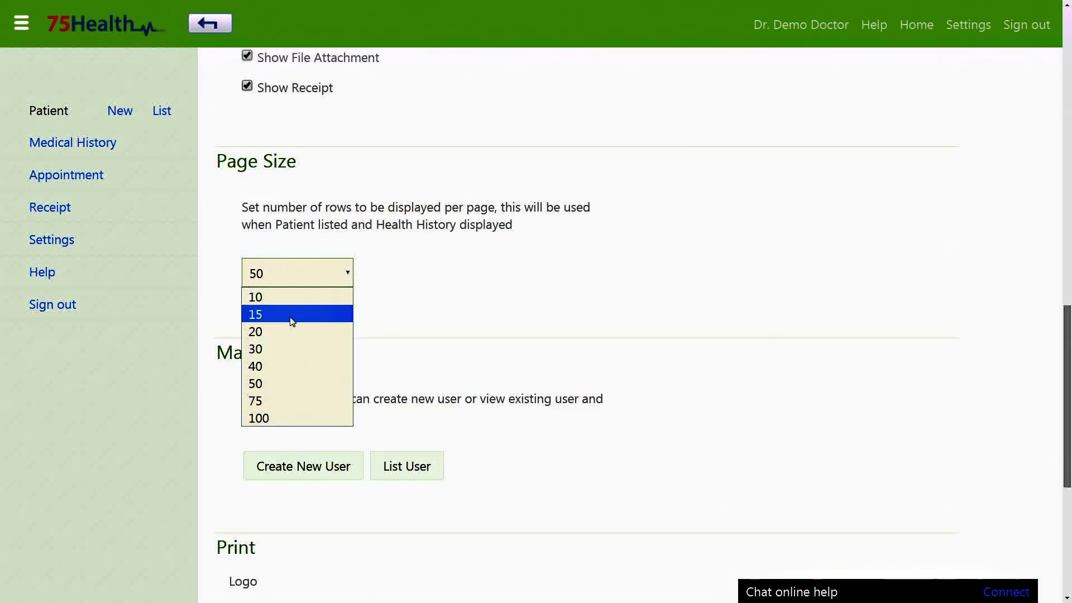
left_click(292, 318)
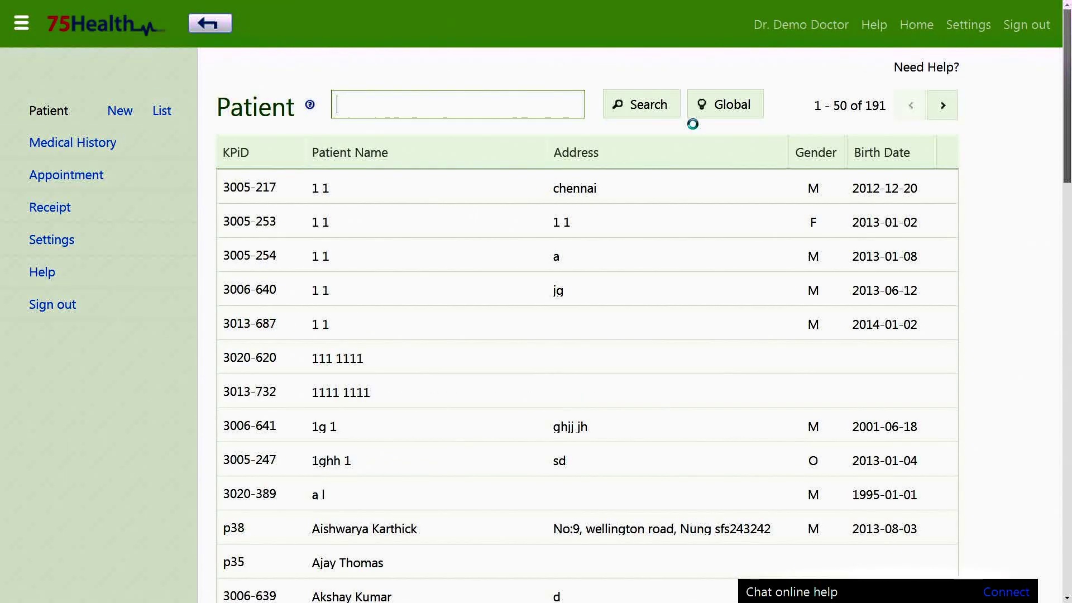
left_click(52, 239)
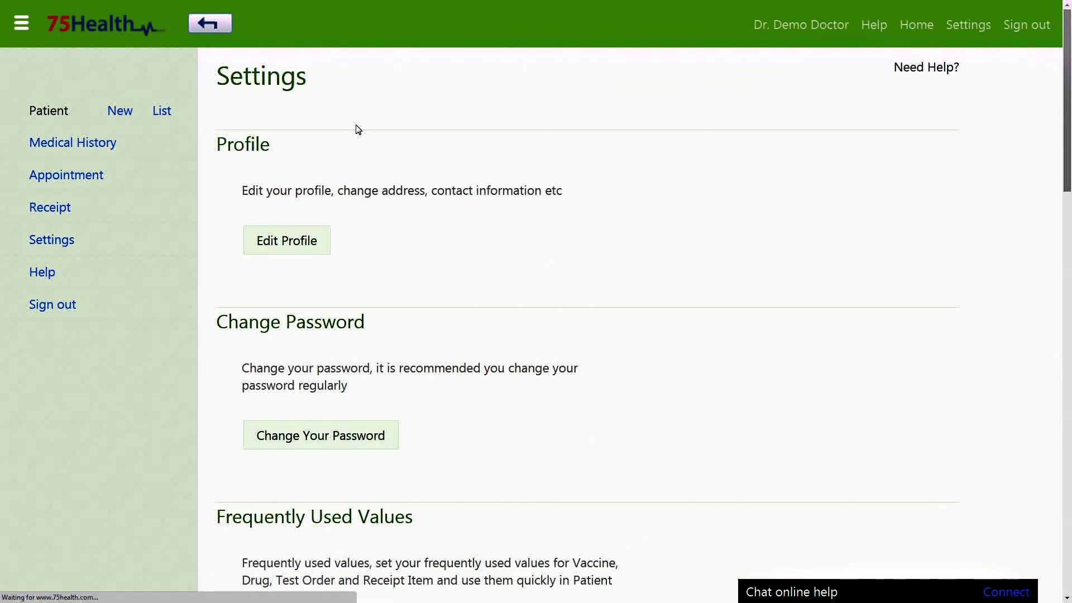
Step: Replace the Print logo with the green succulent image img2 from Wallpaper\Nature
scroll(553, 240, "down", 20)
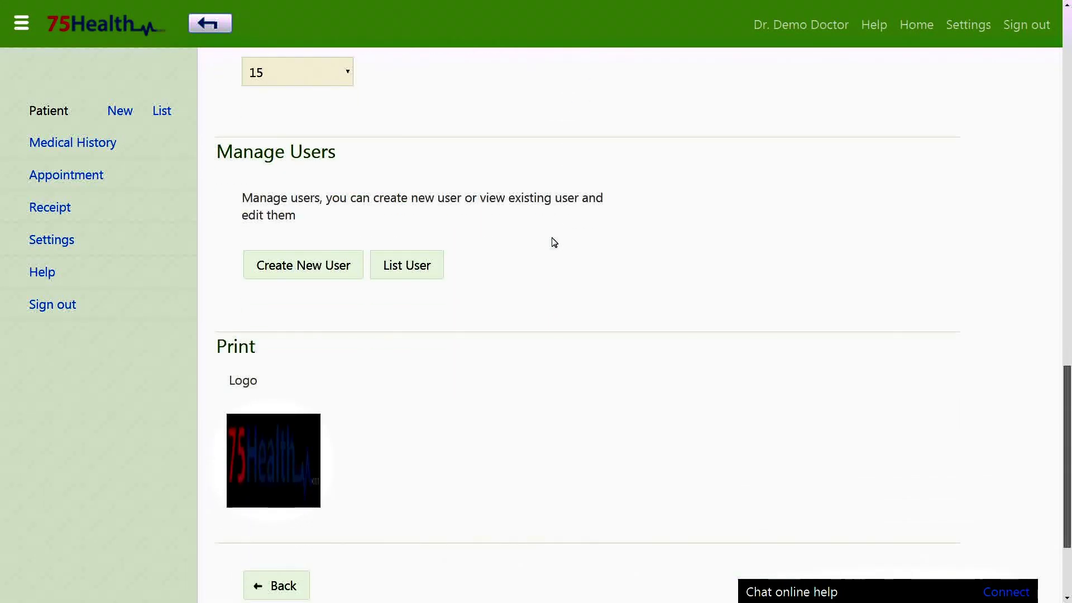
scroll(554, 242, "down", 2)
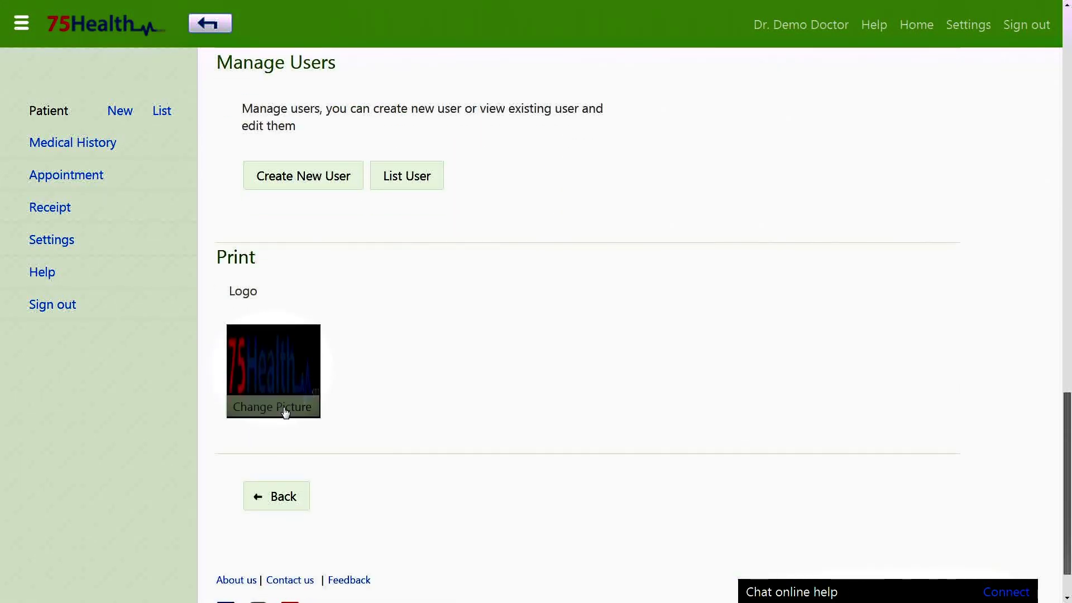
left_click(285, 412)
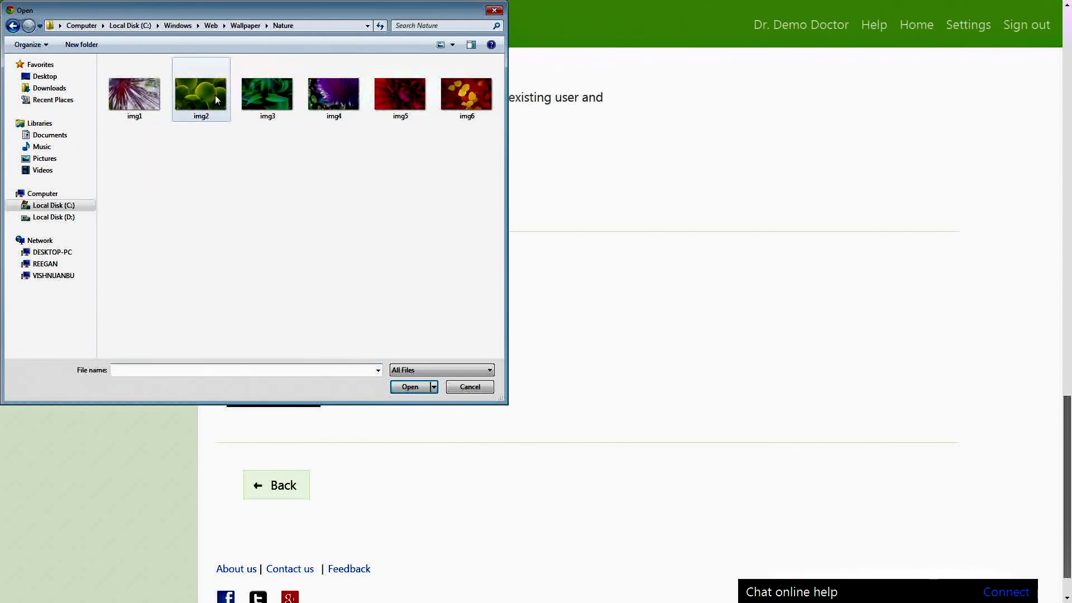
left_click(210, 109)
left_click(409, 389)
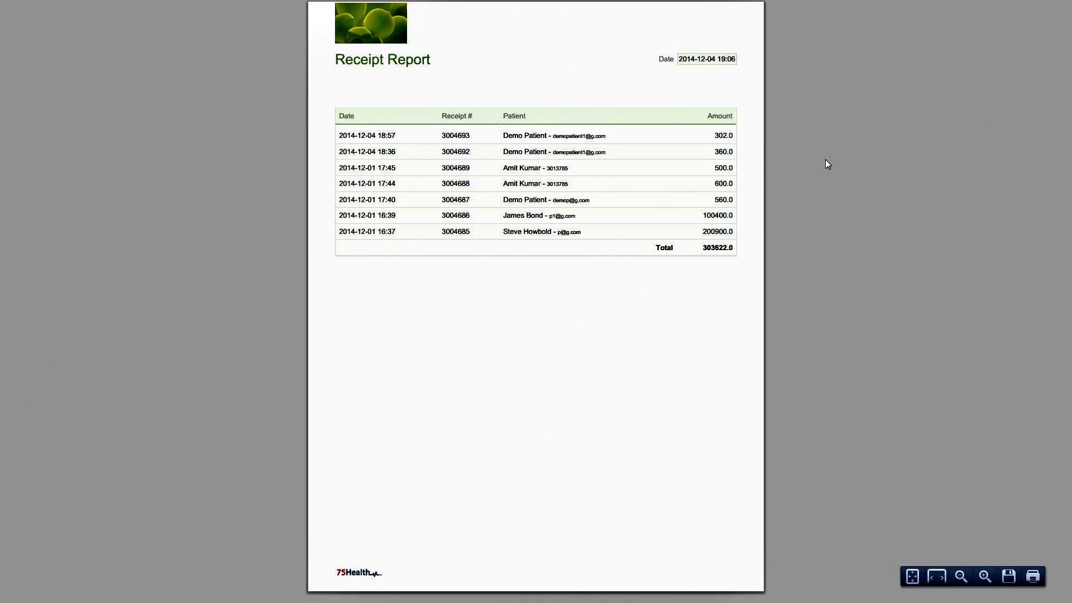
Step: Zoom in on the Receipt Report to check the new logo, then return to Settings
key("ctrl+plus")
key("ctrl+plus")
key("ctrl+plus")
key("ctrl+plus")
key("ctrl+plus")
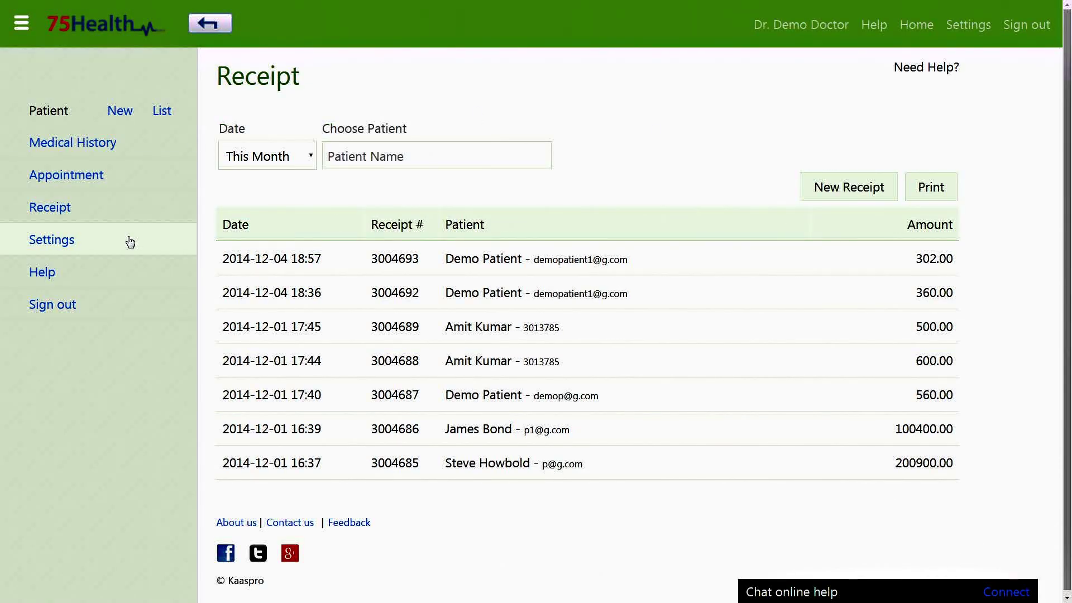
left_click(126, 240)
scroll(570, 288, "down", 10)
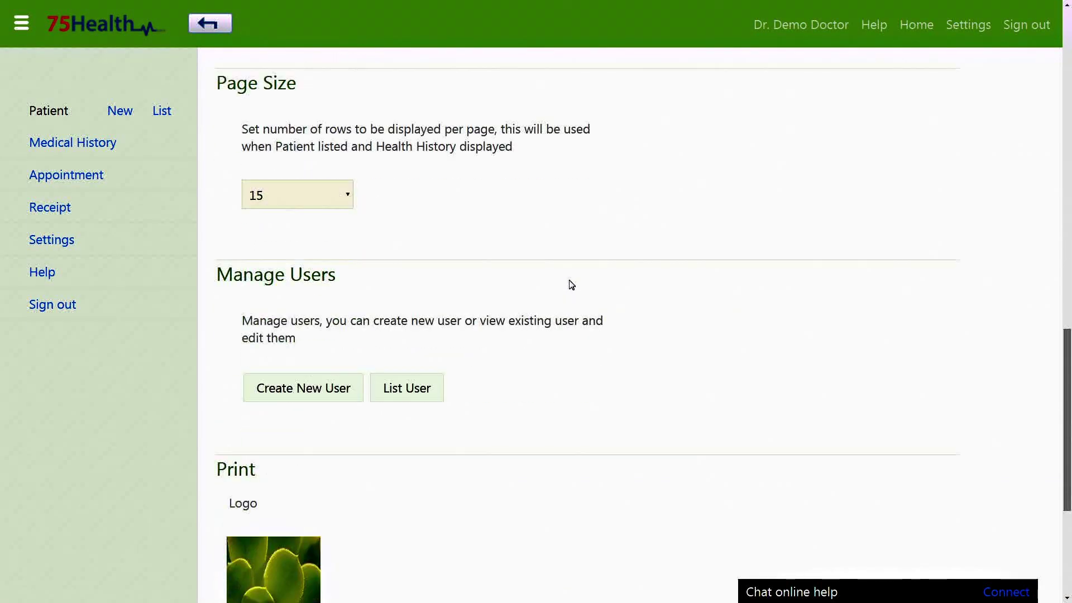
scroll(572, 285, "down", 2)
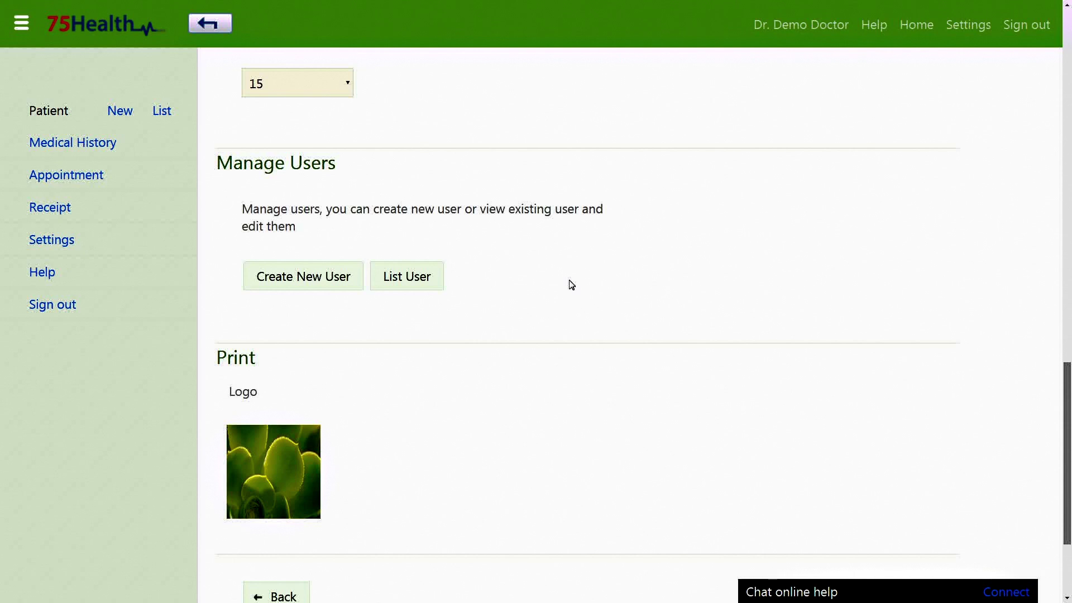
Step: Start a new user and fill in the e-mail, first name and last name
left_click(334, 277)
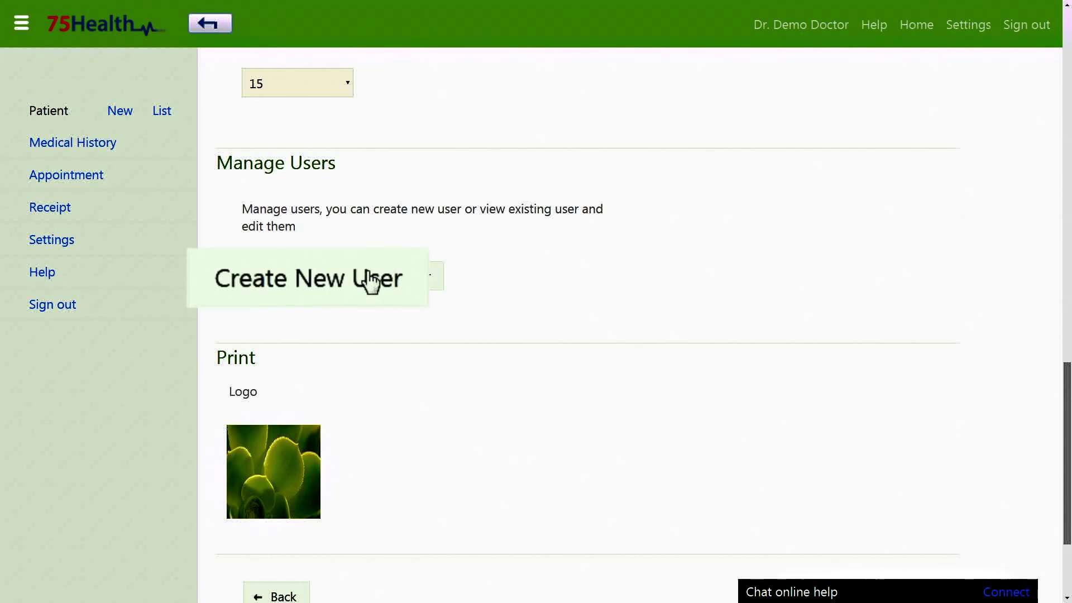
left_click(520, 199)
type("demouser1@g.com")
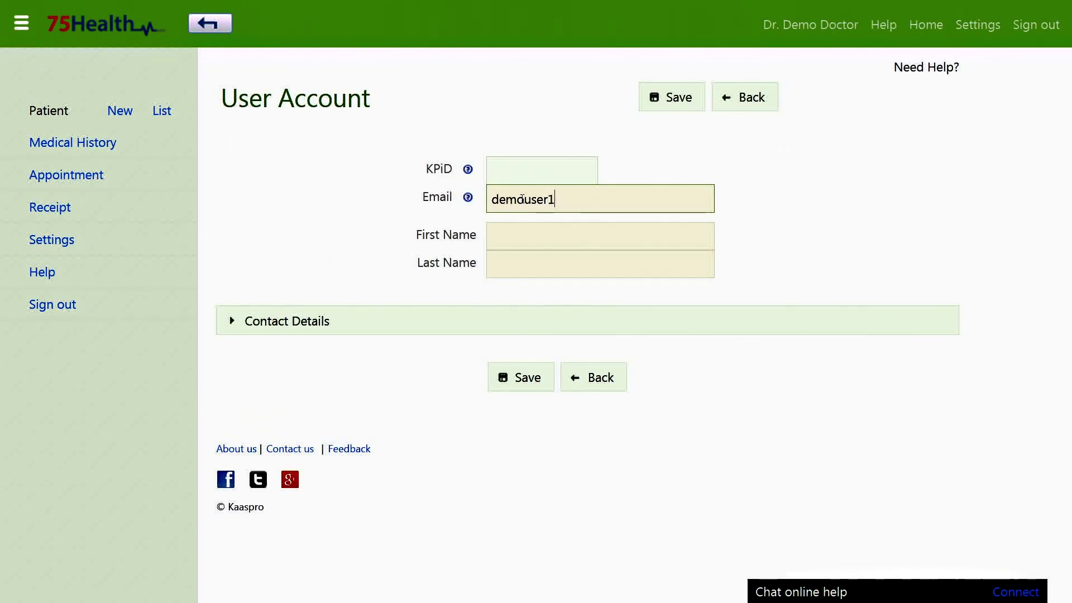
key("Tab")
type("Demo")
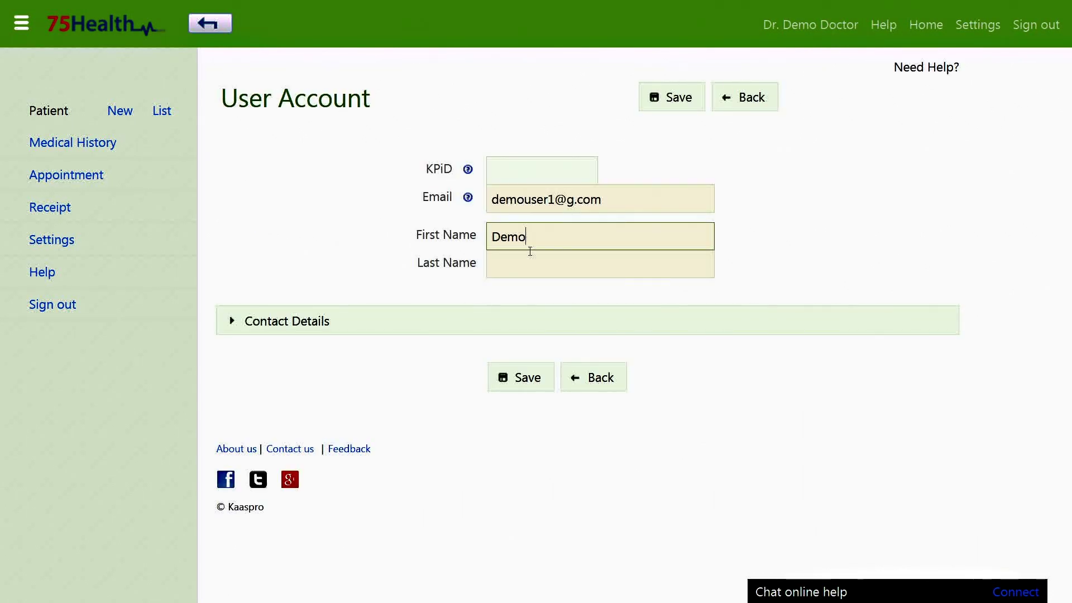
left_click(532, 264)
type("User")
Step: Save the new user account and open it from the user list
left_click(667, 106)
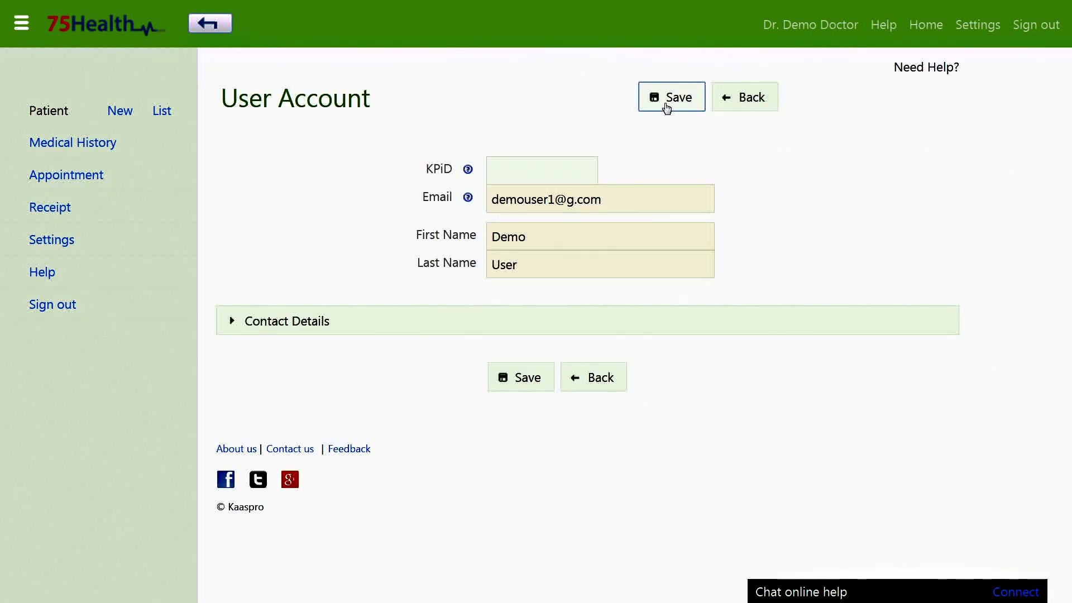
left_click(421, 228)
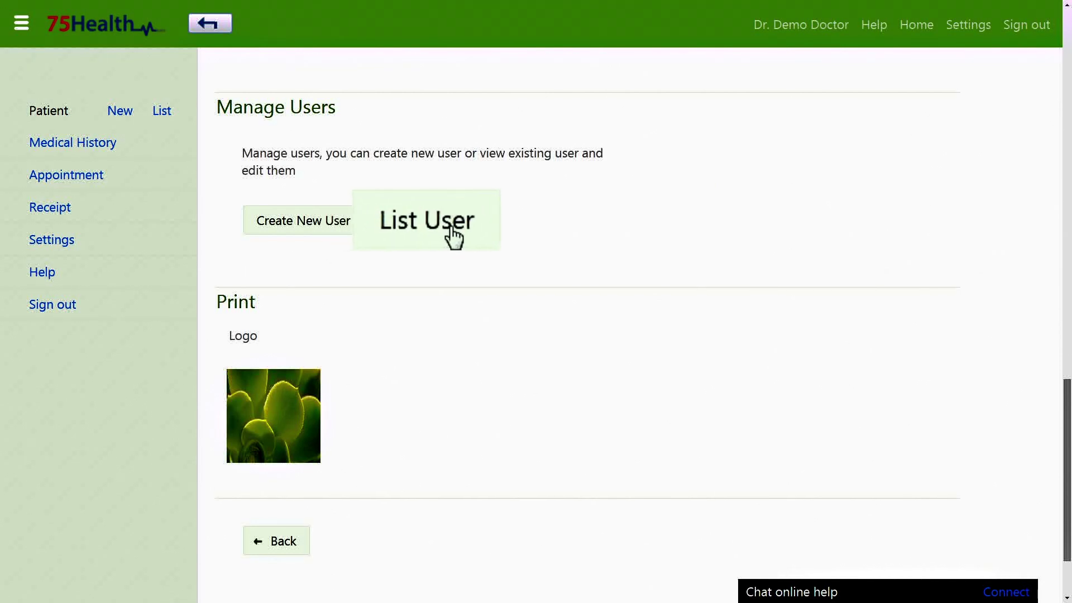
left_click(421, 228)
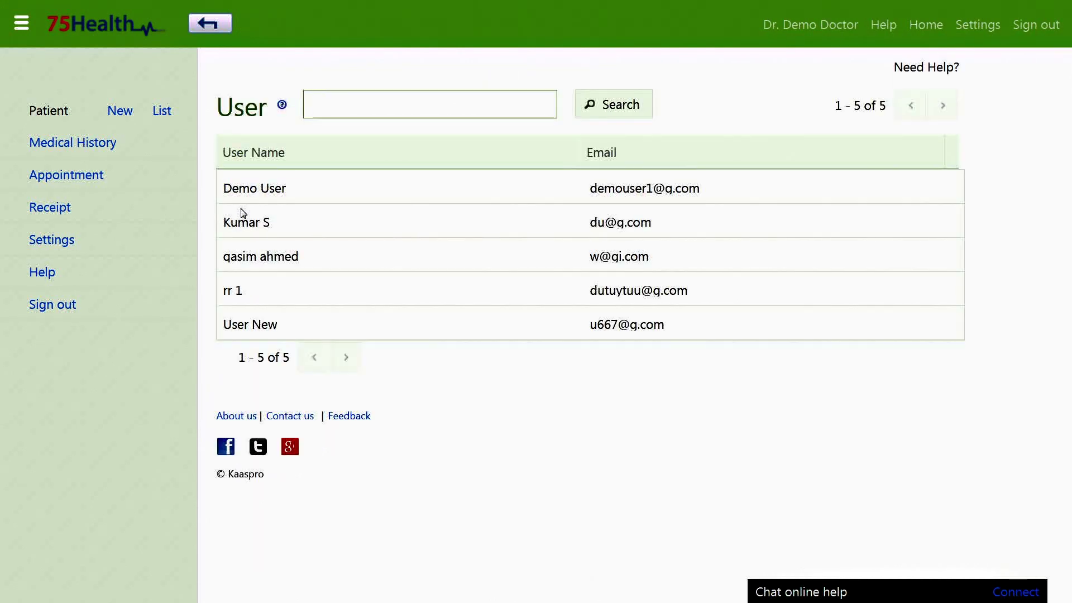
left_click(278, 188)
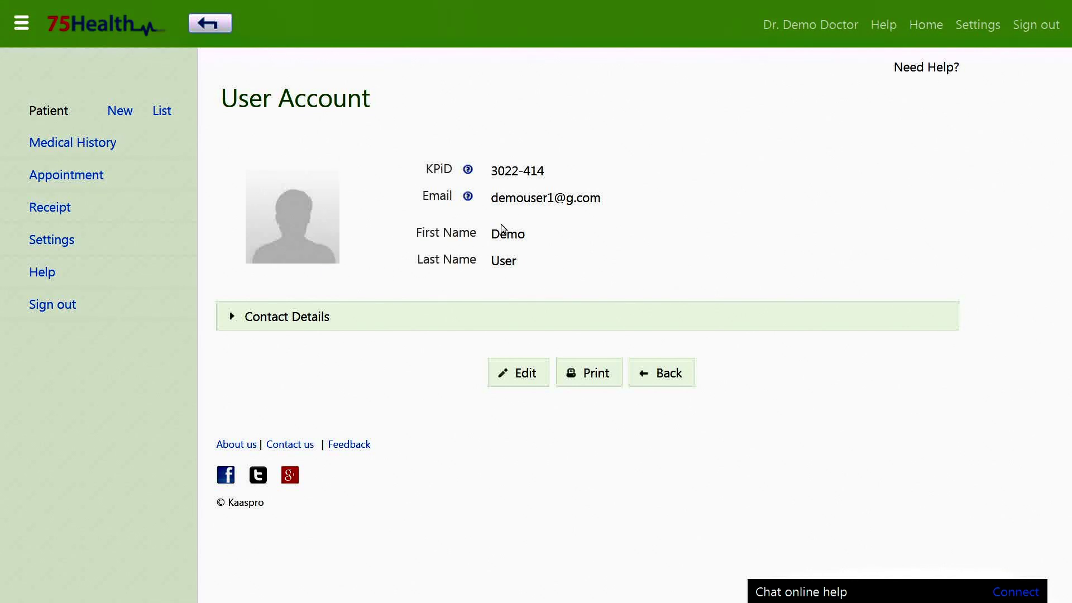
Step: Edit the new user and fill in the address fields under Contact Details
left_click(518, 373)
left_click(367, 389)
type("ccc")
left_click(349, 419)
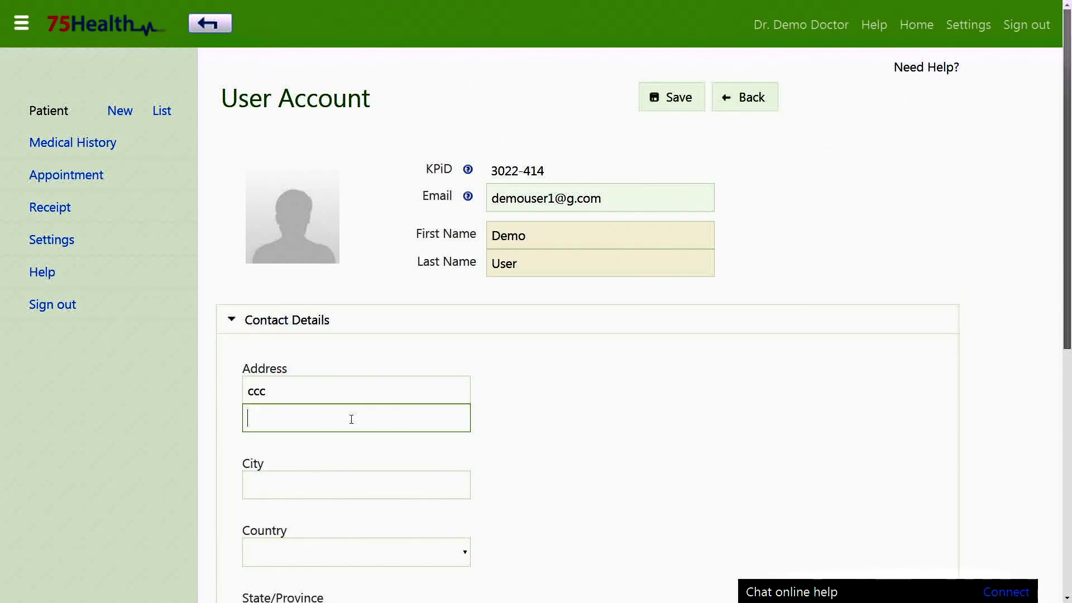
type("xxxx")
left_click(359, 485)
type("yyyy")
Step: Choose the user's country and state from their dropdown lists
left_click(380, 553)
scroll(575, 514, "down", 3)
left_click(402, 394)
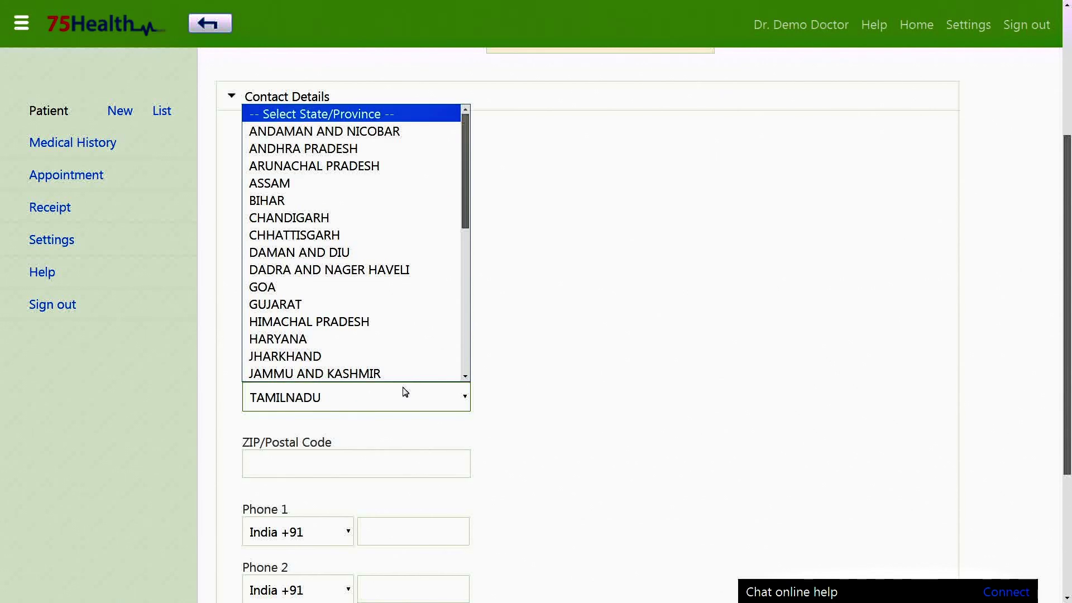
left_click(295, 285)
scroll(593, 390, "down", 2)
Step: Enter the ZIP code and first phone number, then save the contact details
left_click(357, 374)
type("222")
left_click(412, 441)
type("123")
scroll(534, 458, "down", 2)
left_click(529, 450)
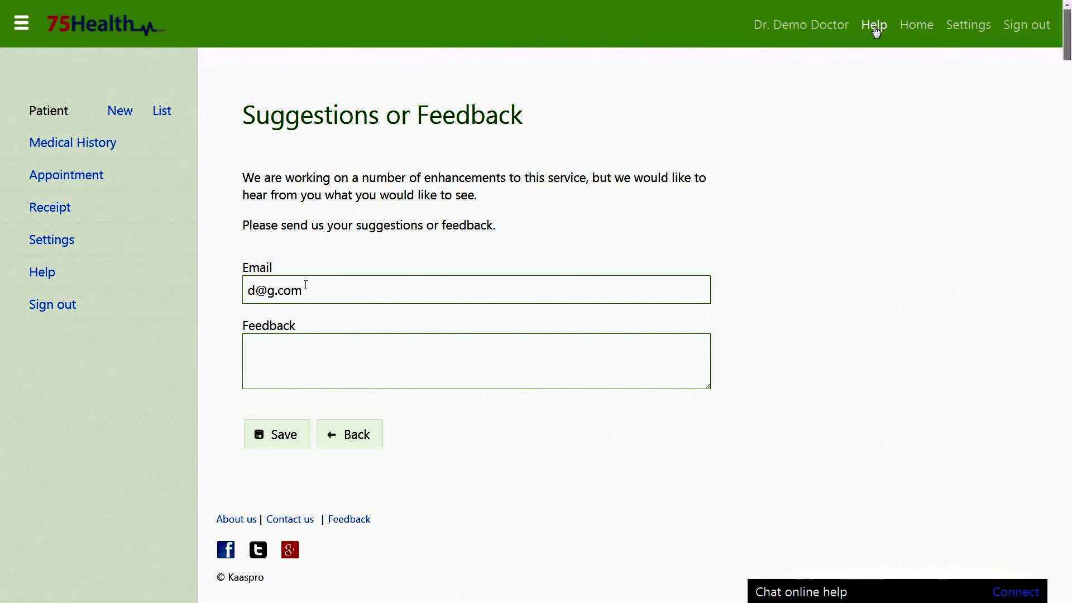
Step: Browse the Help topics: Patient, Doctor, appointment schedule, appointments, medical records, User, Settings, FAQ
left_click(65, 278)
left_click(119, 254)
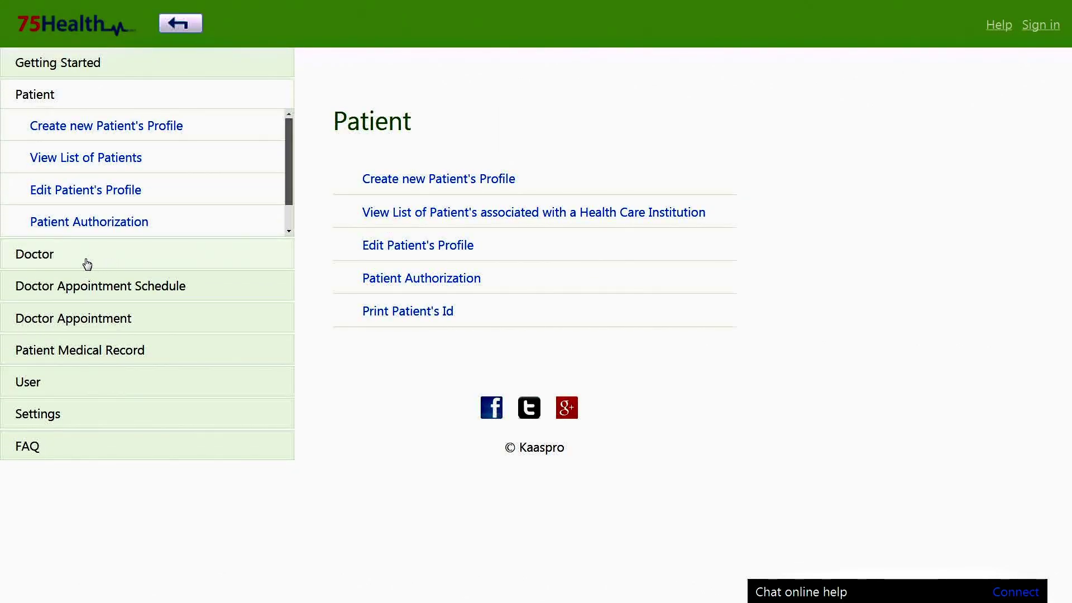
left_click(55, 265)
left_click(60, 295)
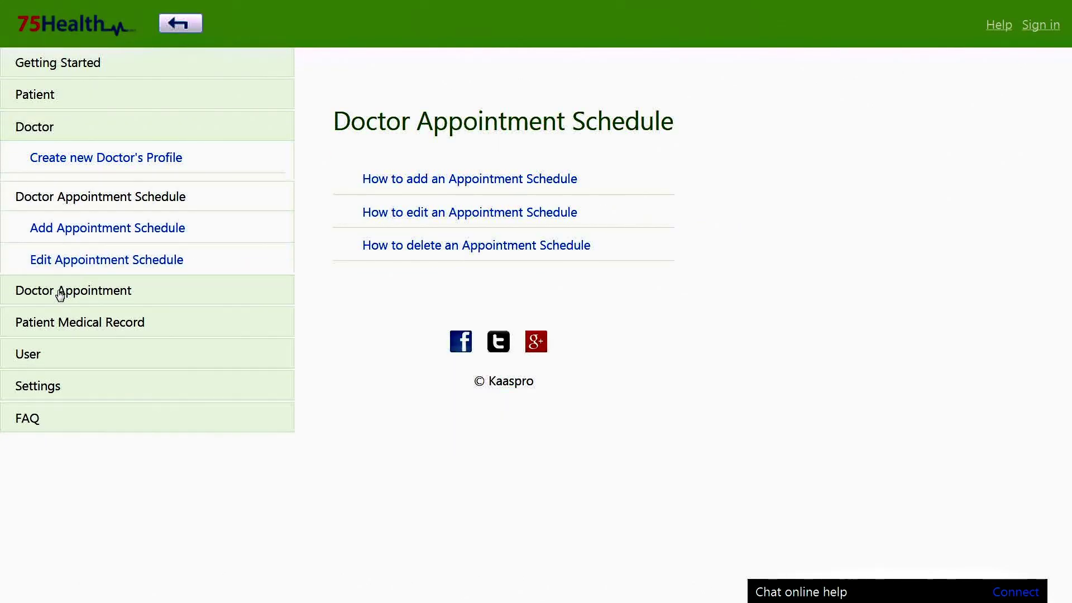
left_click(105, 281)
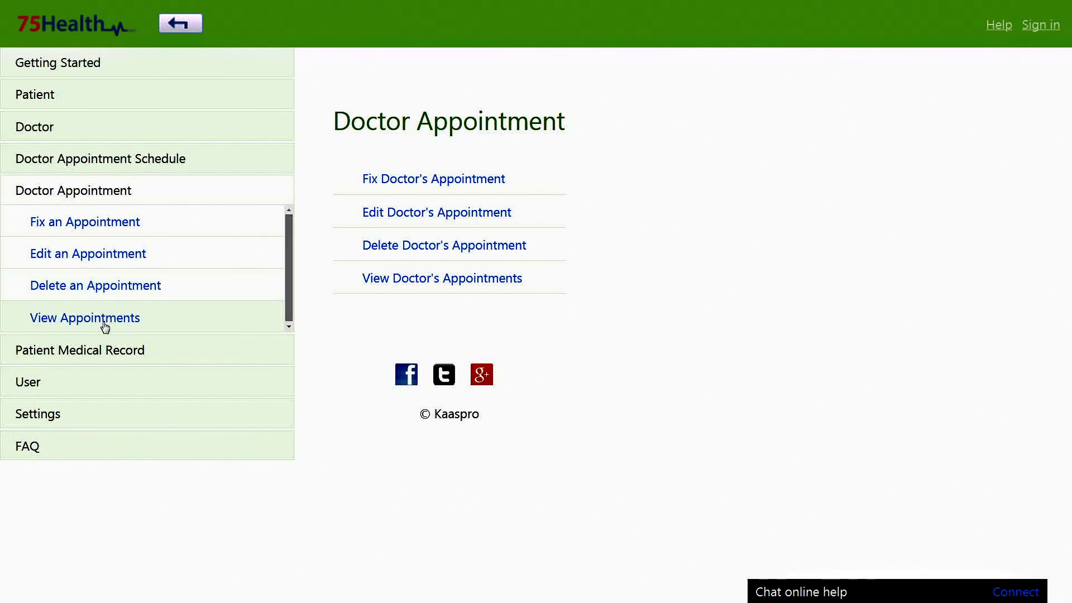
left_click(106, 350)
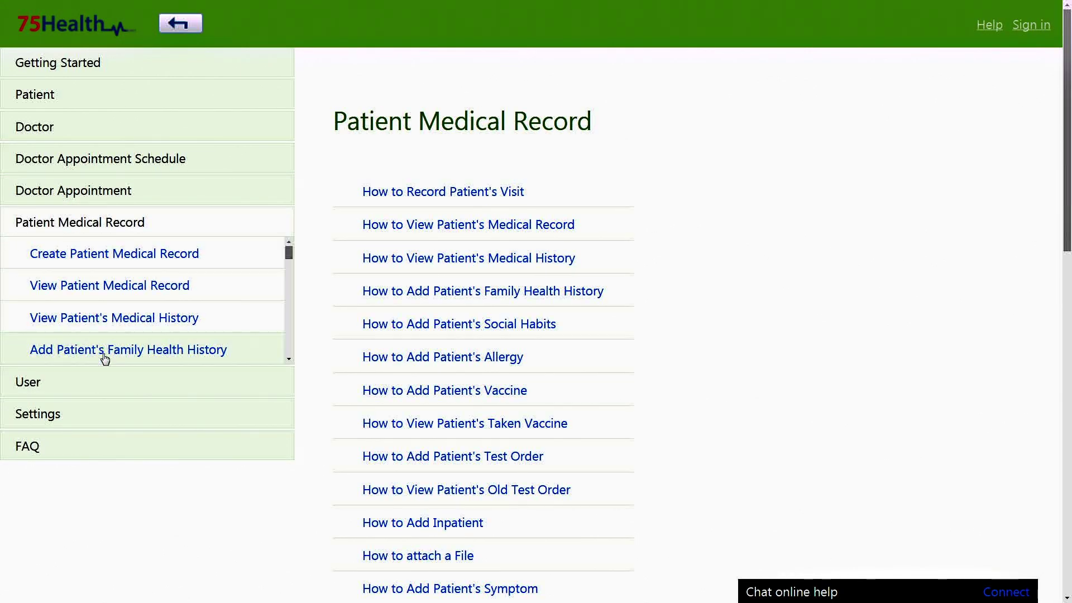
left_click(104, 391)
left_click(106, 414)
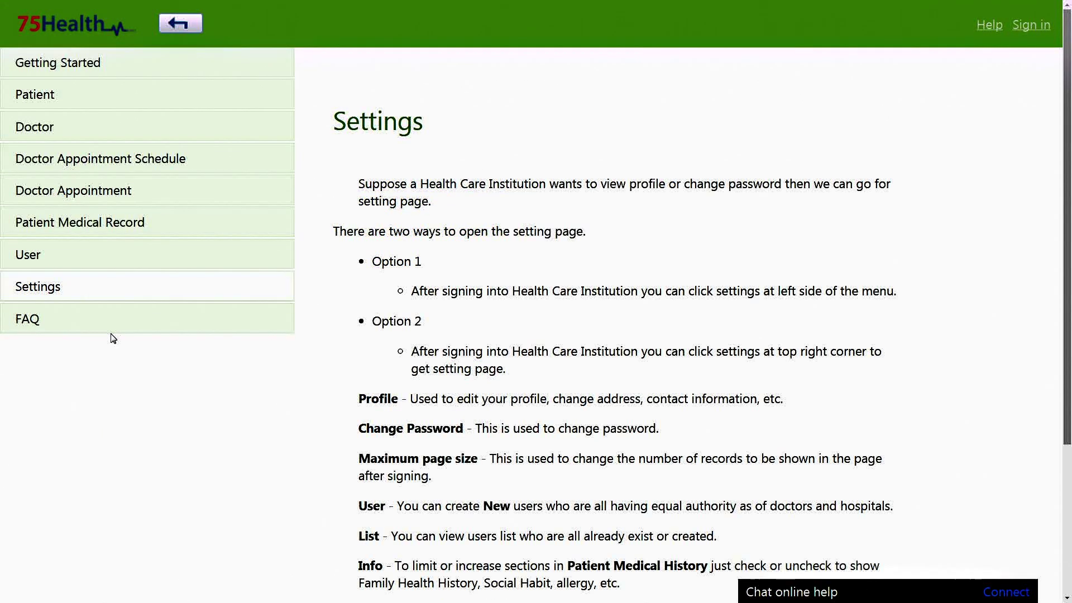
left_click(112, 327)
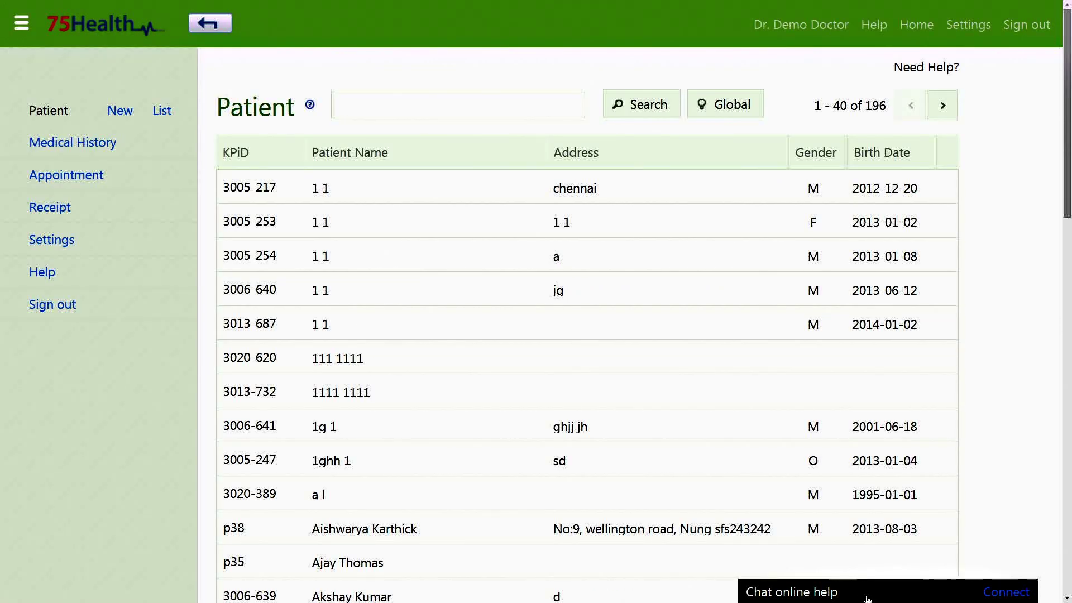
Step: Connect to the online help chat, send 'hi' to support, then disconnect
left_click(997, 593)
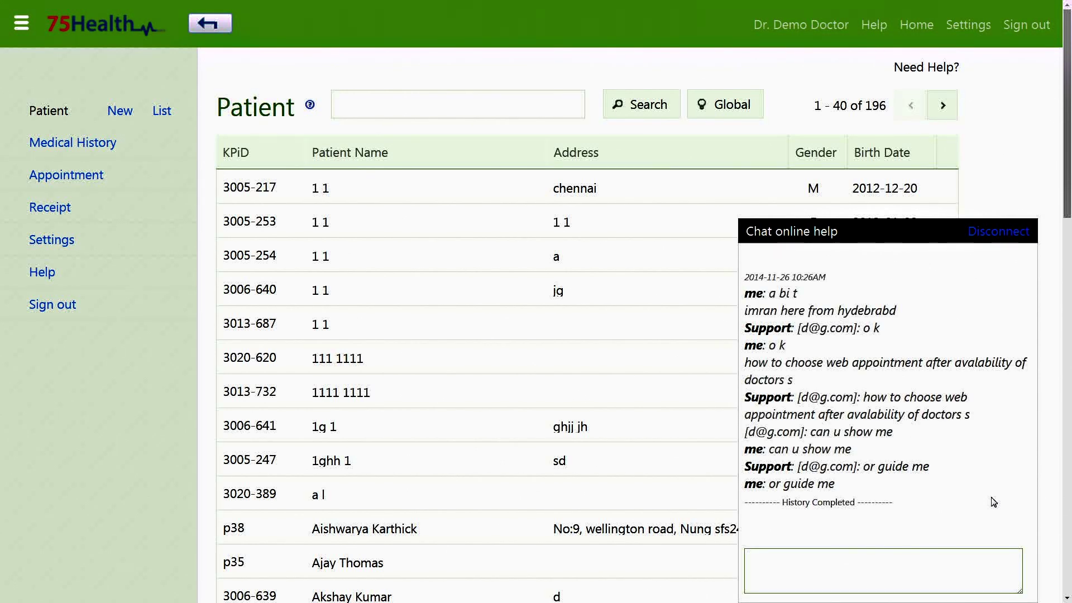
type("hi")
key("Return")
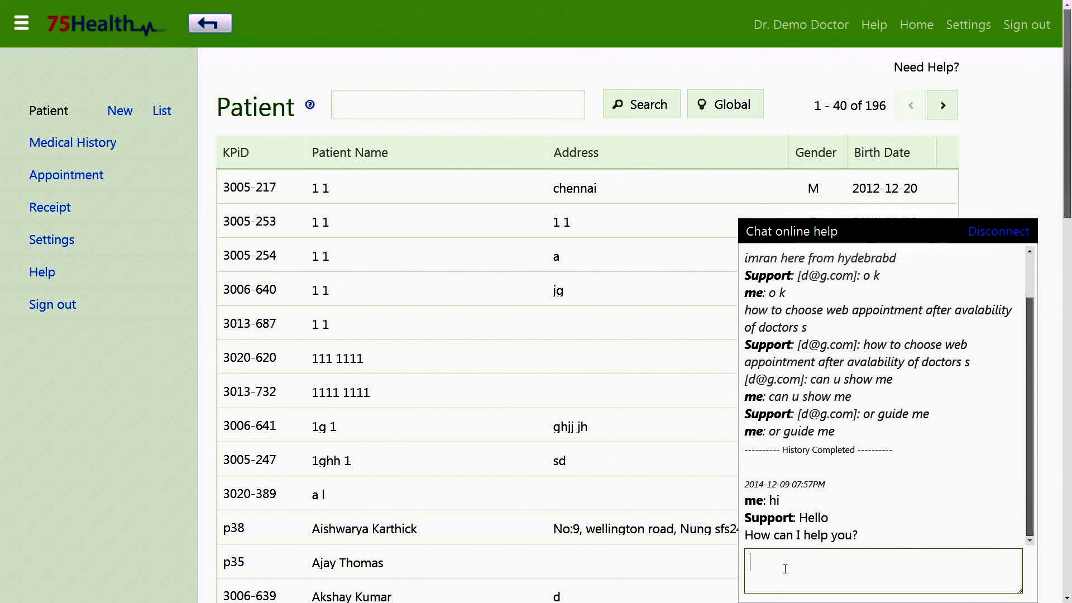
left_click(979, 232)
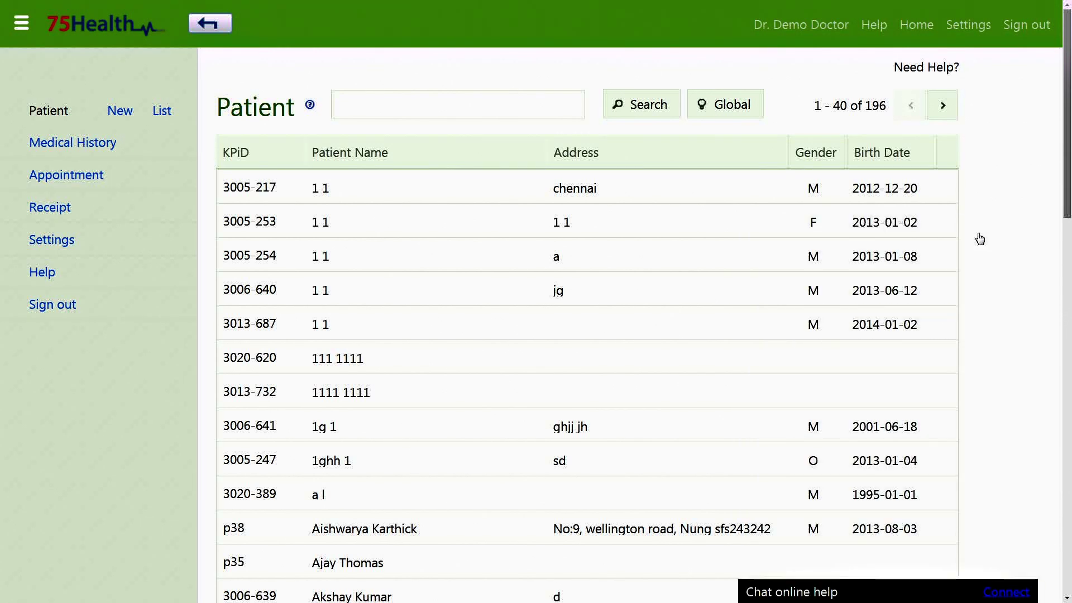